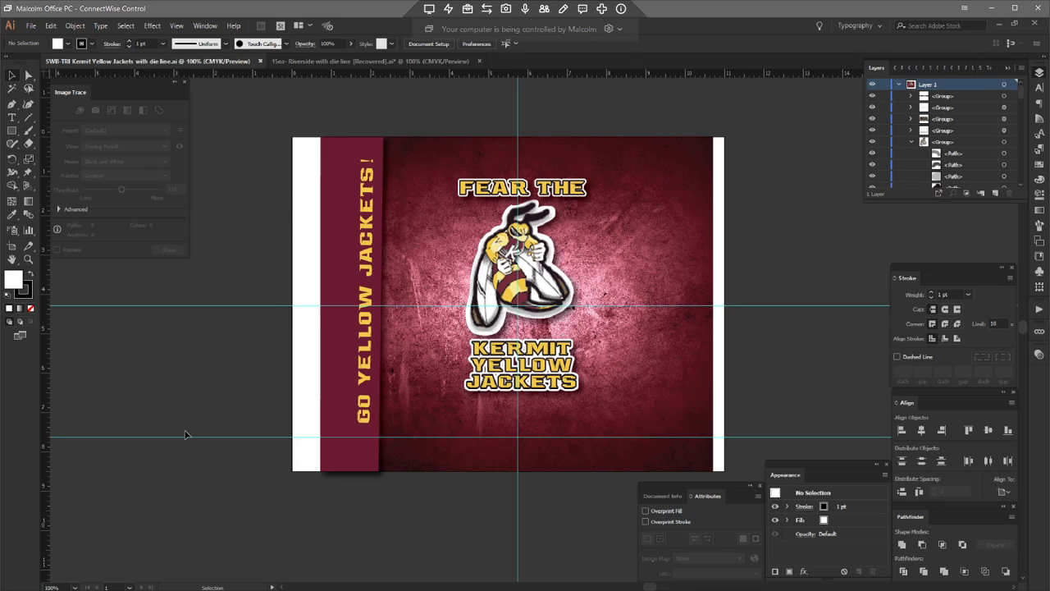
Step: Review the plastics request email and compare the Kermit Yellow Jackets design with the 15oz Riverside template document
left_click(418, 489)
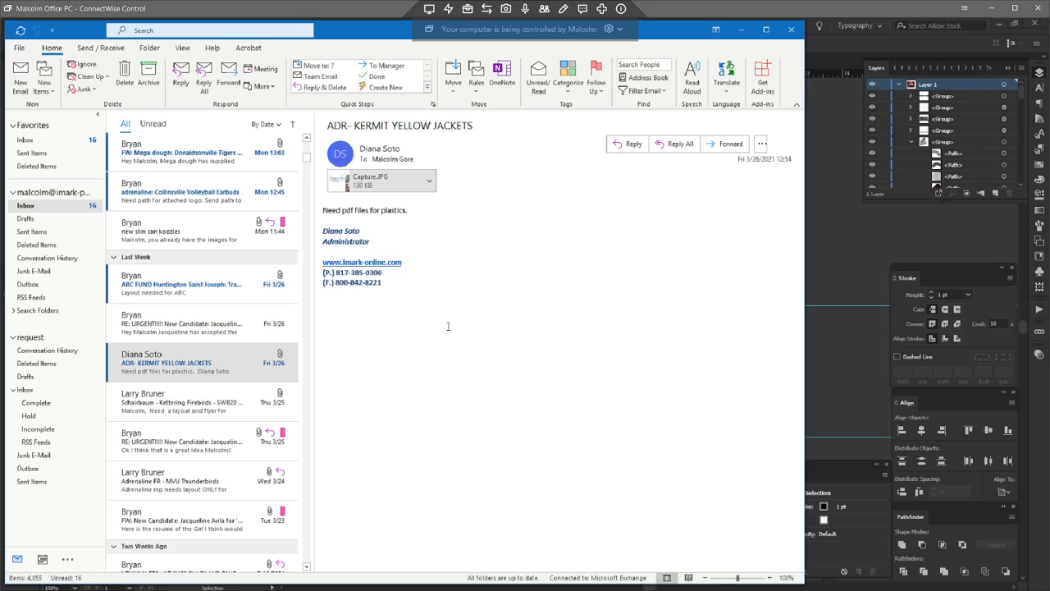
left_click(837, 251)
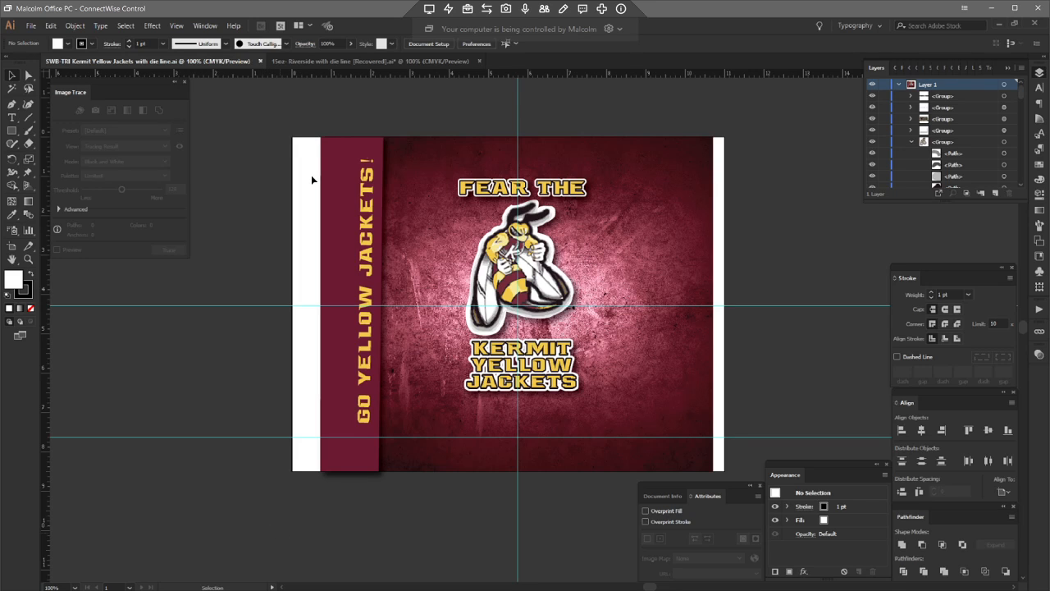
left_click(317, 60)
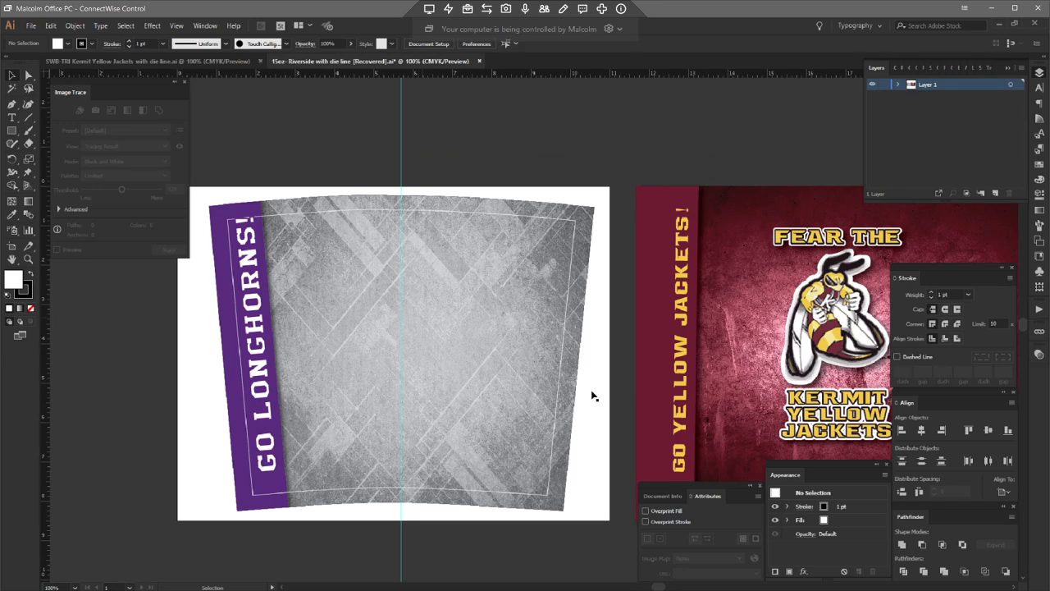
left_click(186, 64)
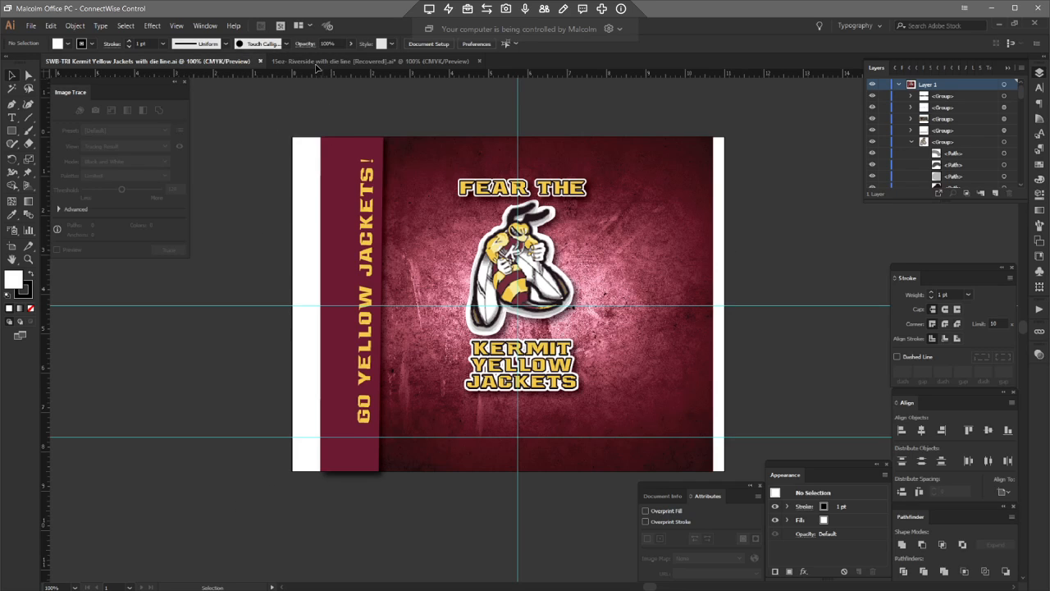
left_click(353, 60)
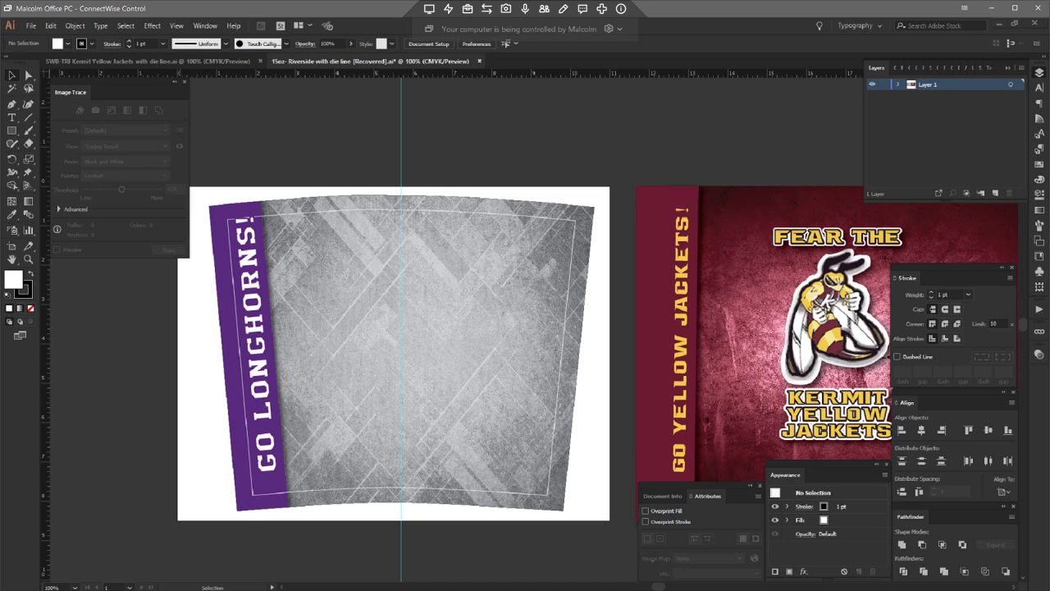
Step: Open the SWB-TRI project folder and close the Photoshop window that has launched
mouse_move(66, 587)
left_click(70, 541)
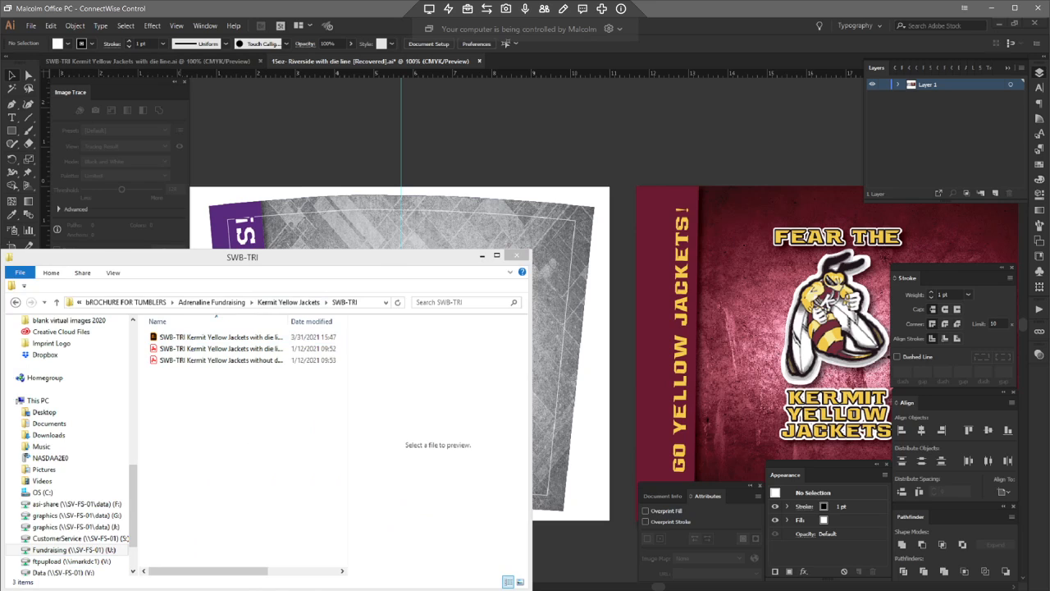
key("alt+Tab")
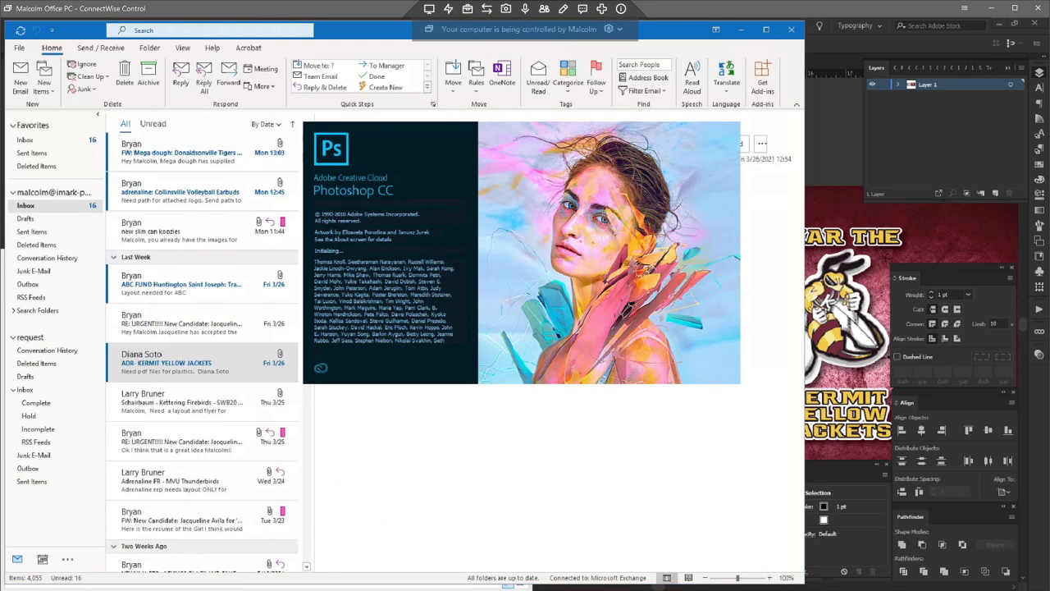
right_click(246, 588)
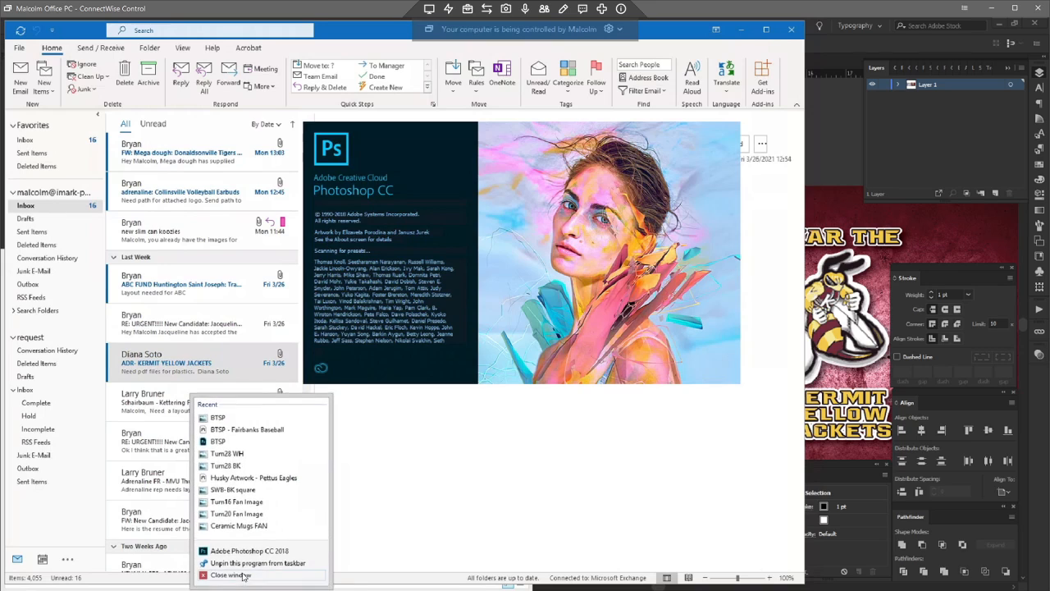
left_click(244, 573)
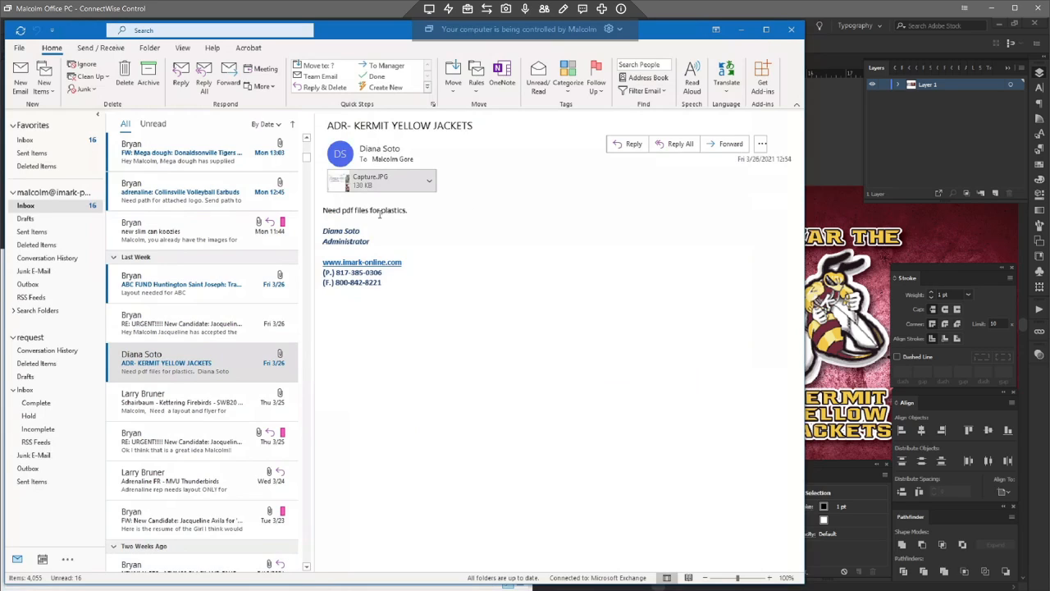
Step: Preview the email's attached folder screenshot and browse up to the Kermit Yellow Jackets project folder
left_click(369, 180)
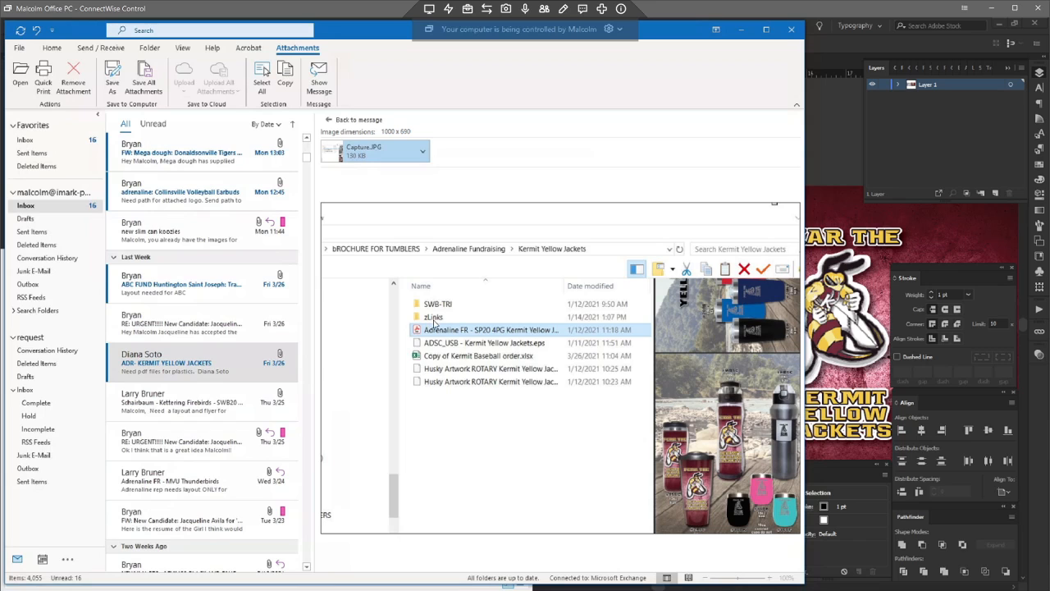
left_click(107, 589)
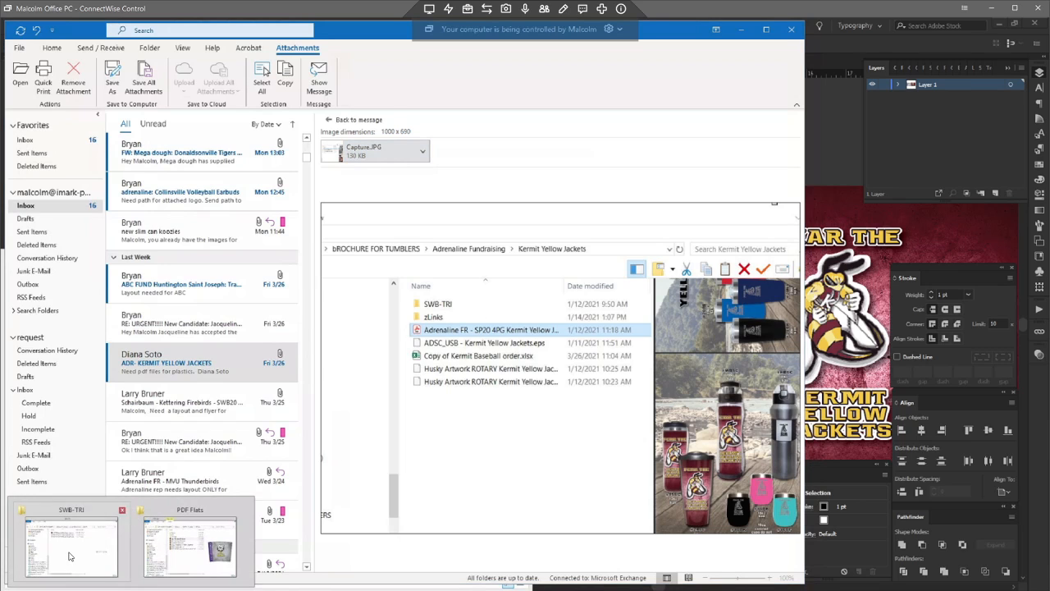
left_click(71, 554)
left_click(279, 302)
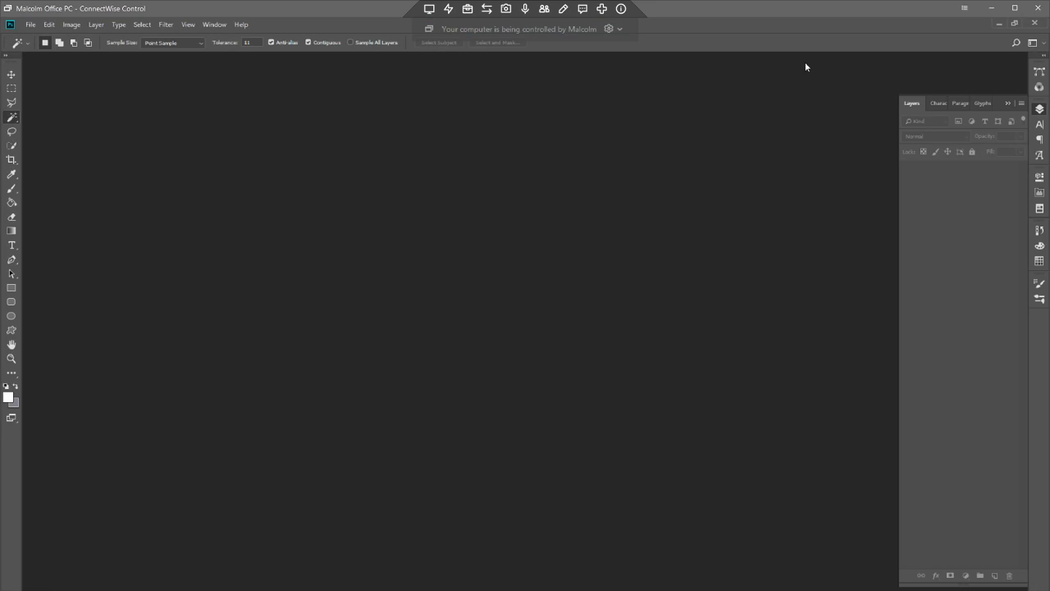
Step: Close the Photoshop window again and return to the Kermit Yellow Jackets document
right_click(262, 590)
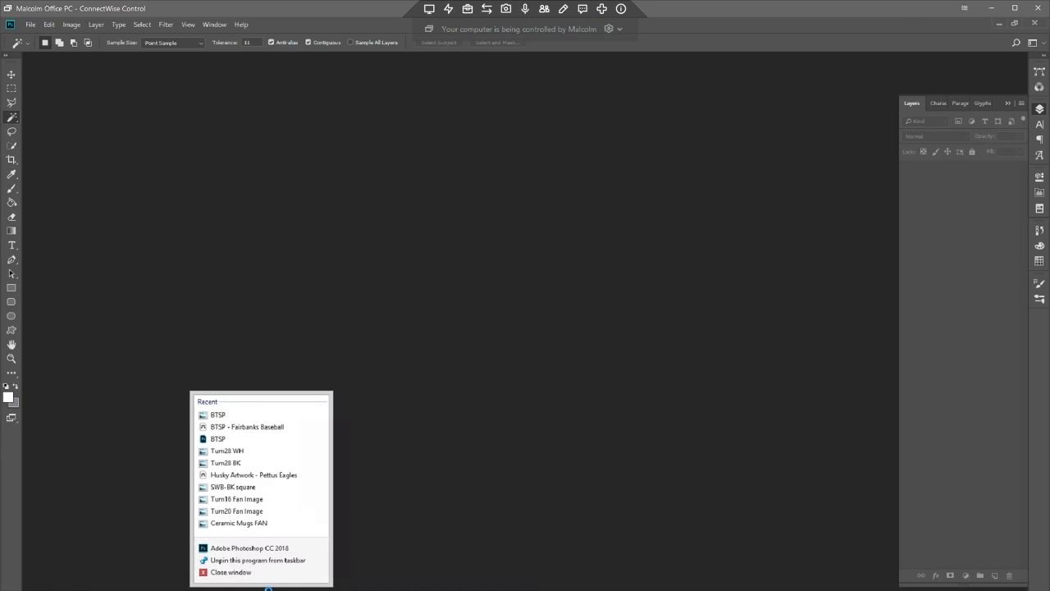
left_click(240, 572)
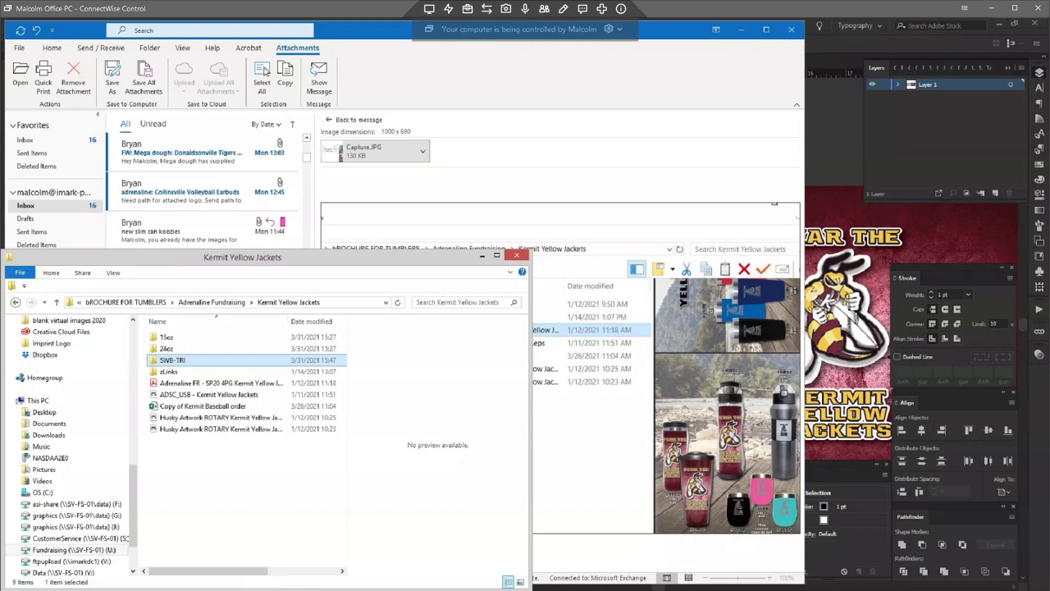
key("alt+Tab")
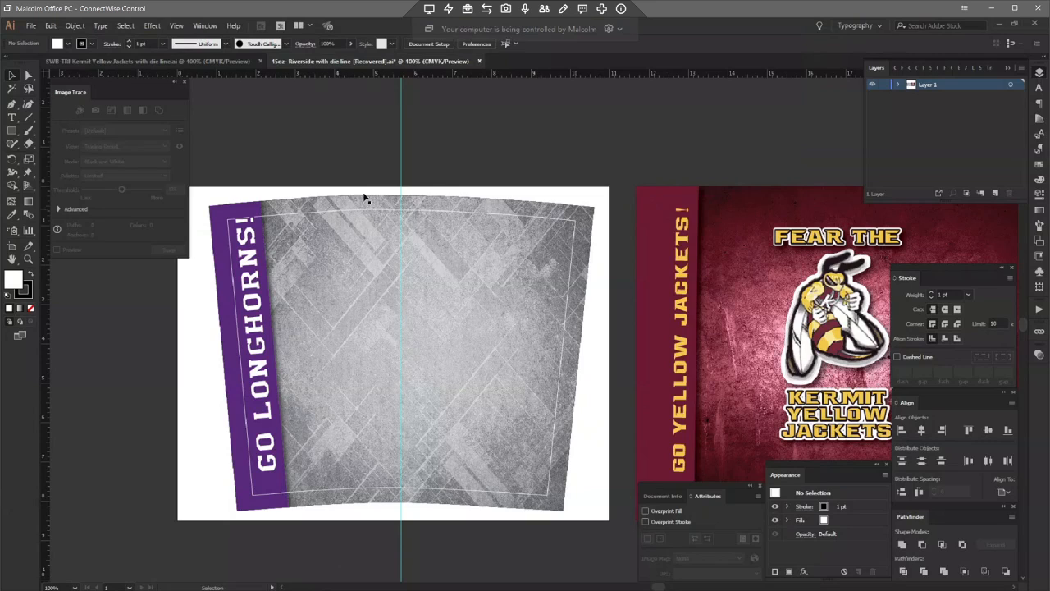
left_click(115, 62)
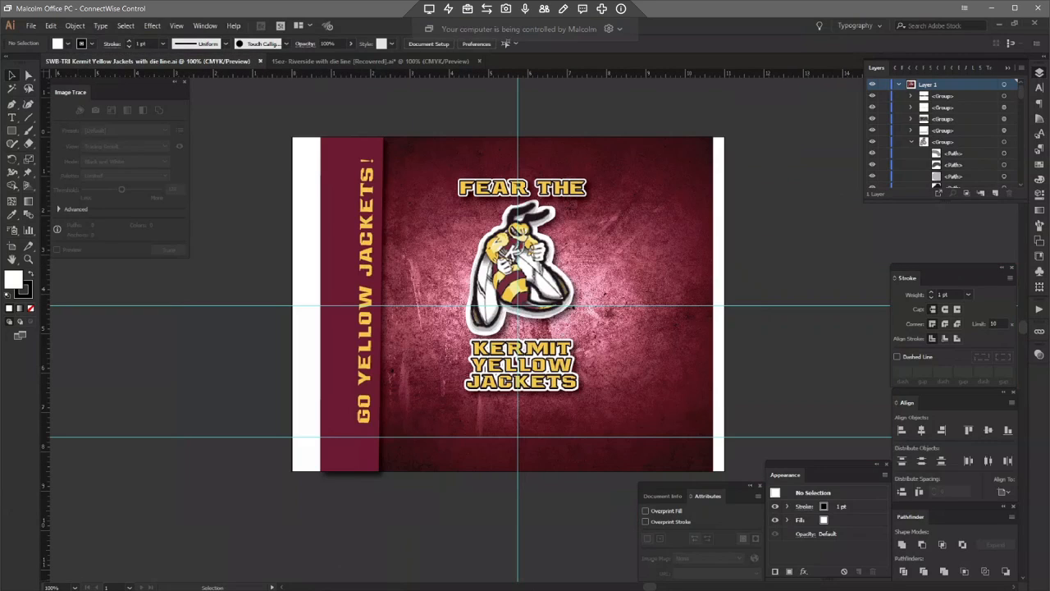
Step: Browse the PDF Flats template folder and switch to the 15oz Riverside with die line document
mouse_move(79, 586)
left_click(187, 557)
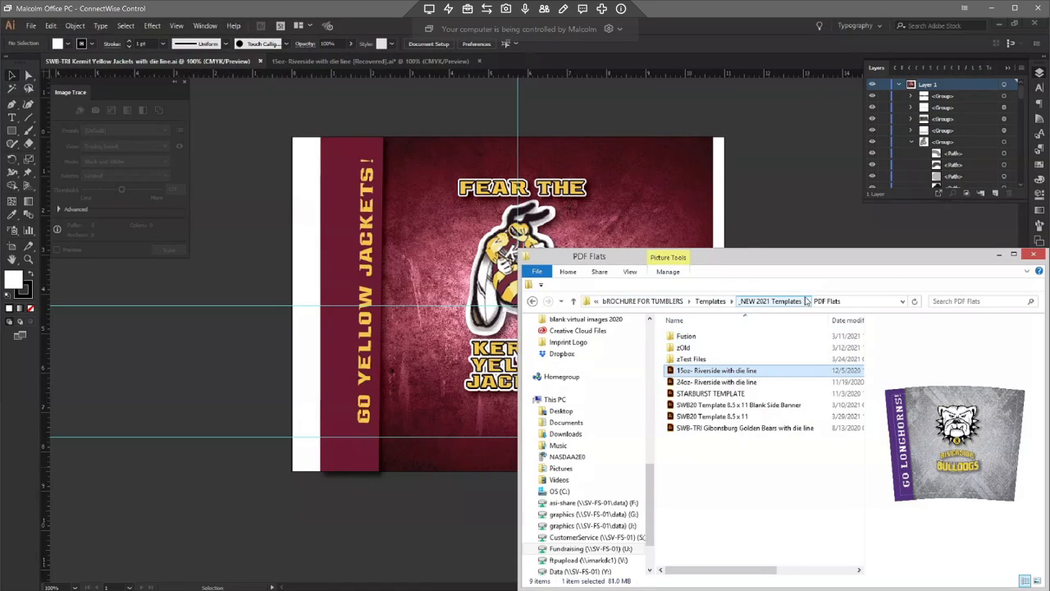
left_click(755, 302)
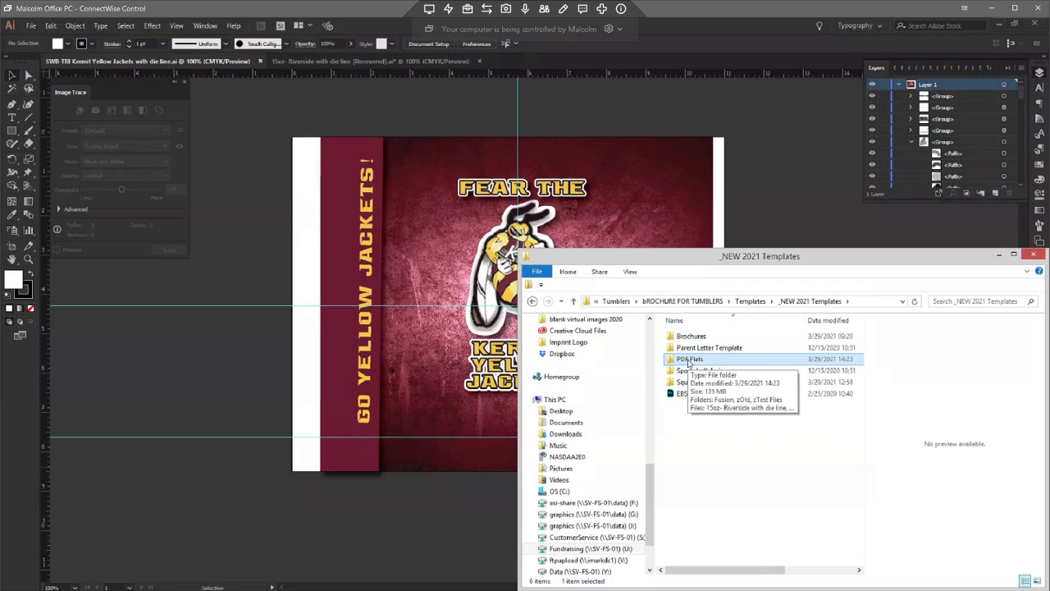
double_click(689, 361)
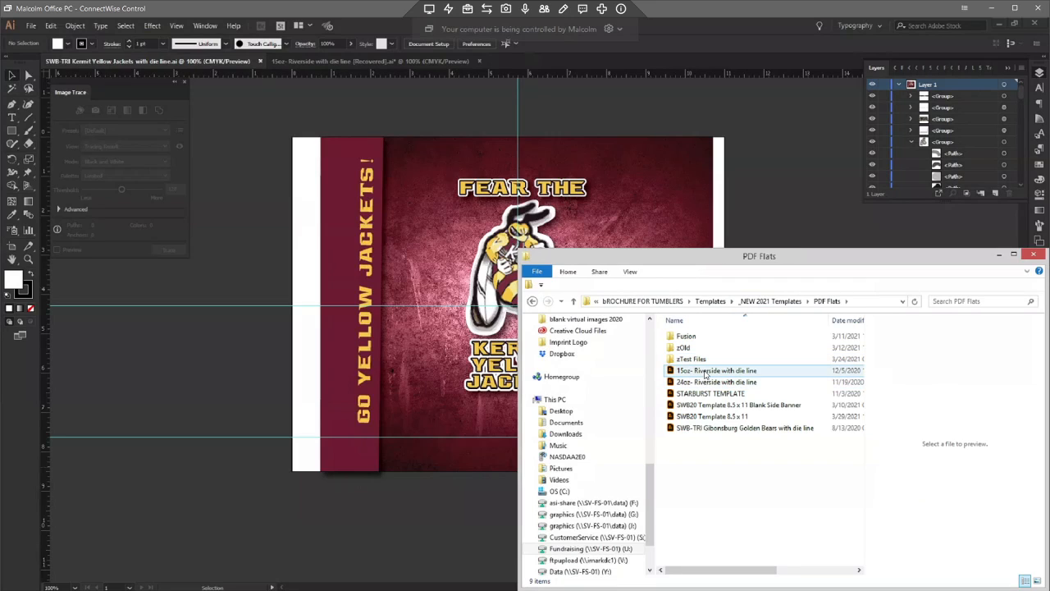
double_click(705, 381)
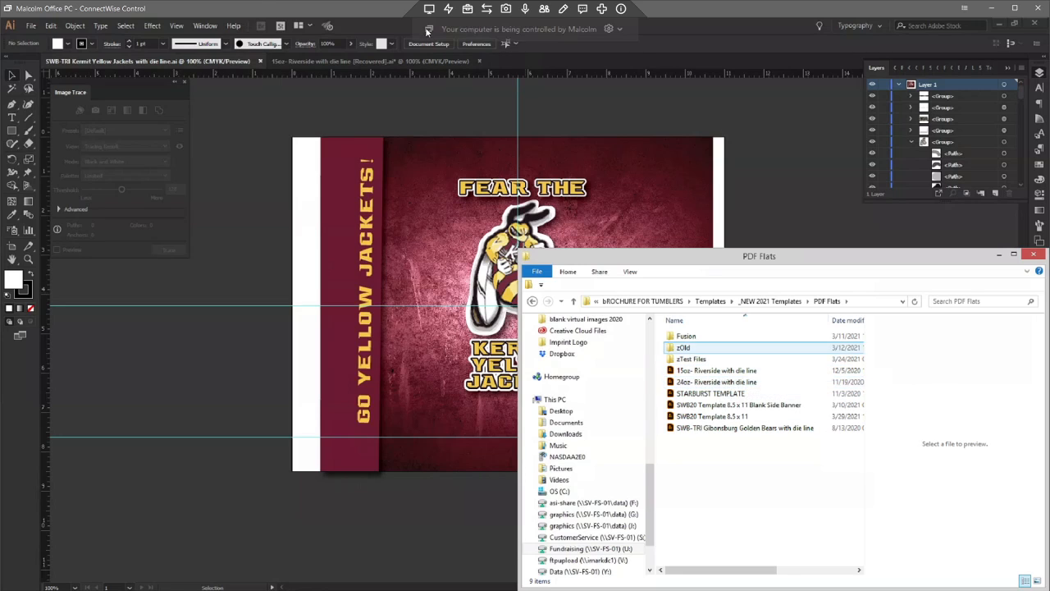
left_click(419, 99)
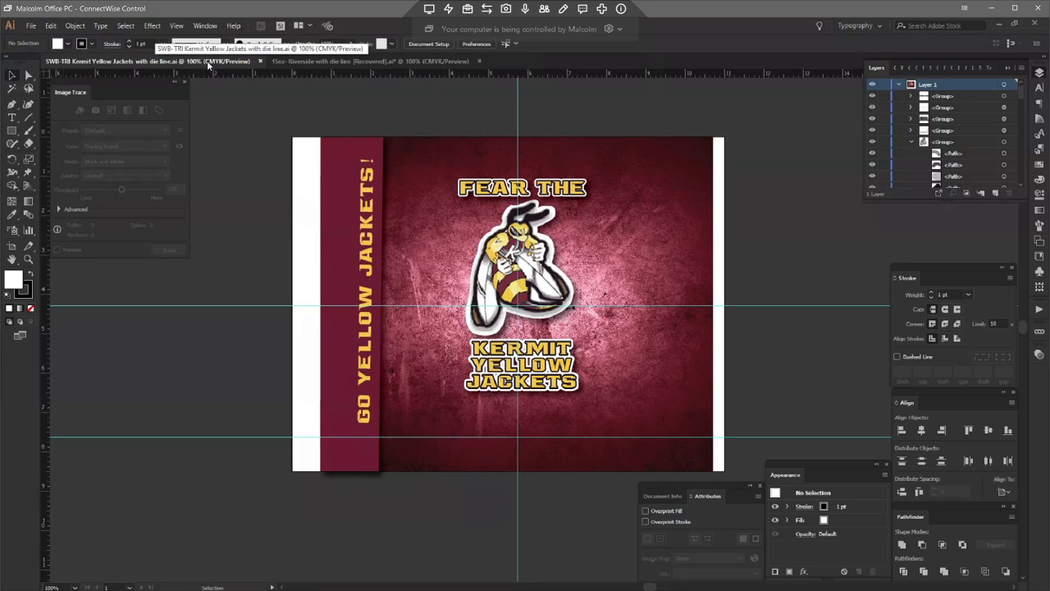
left_click(406, 63)
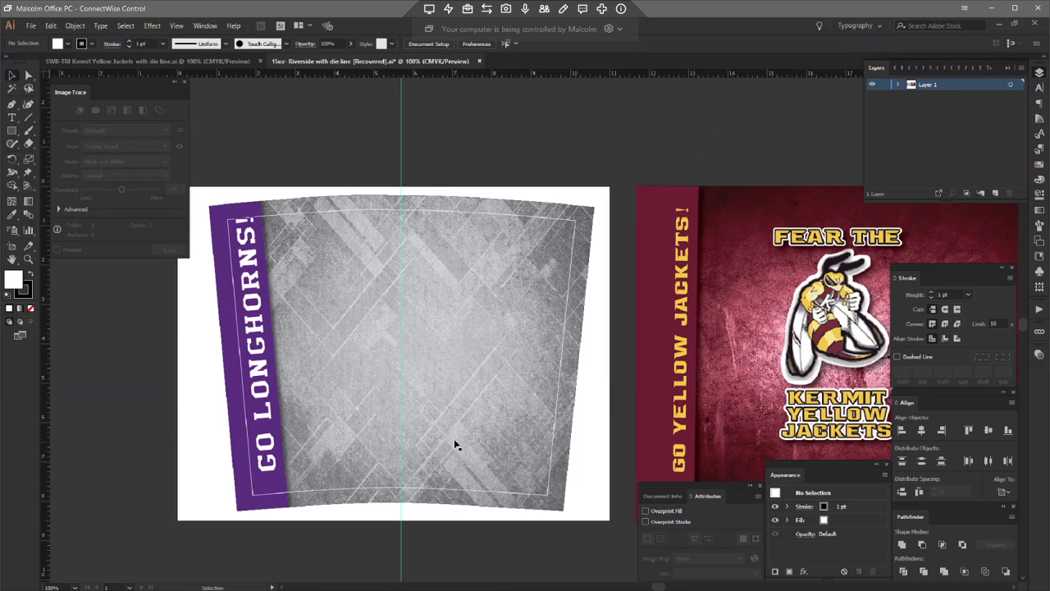
Step: Fill the purple side band of the template with the maroon sampled from the Kermit Yellow Jackets design
double_click(229, 326)
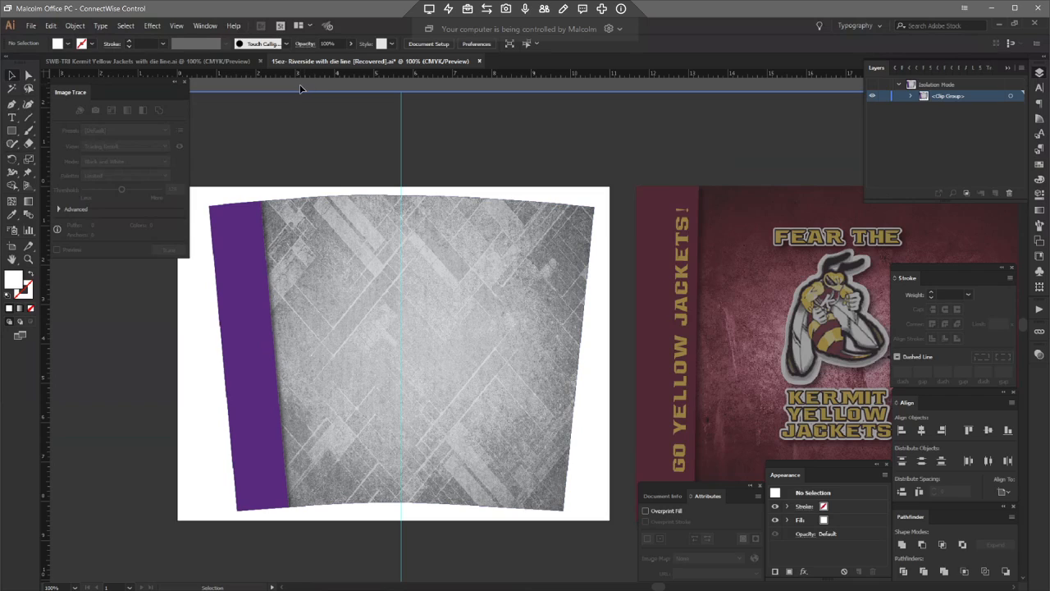
left_click(236, 316)
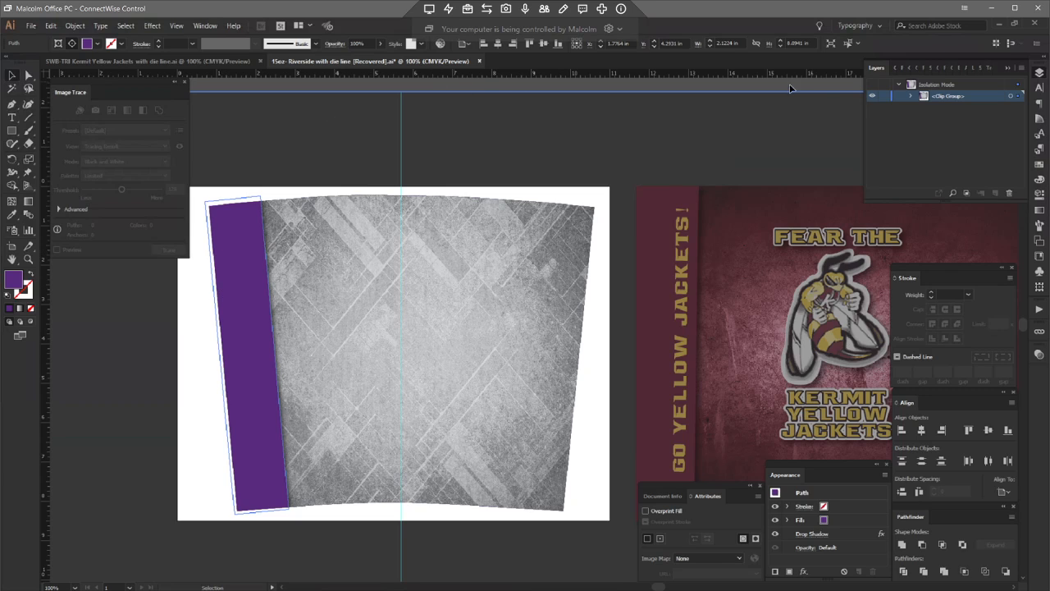
left_click(513, 90)
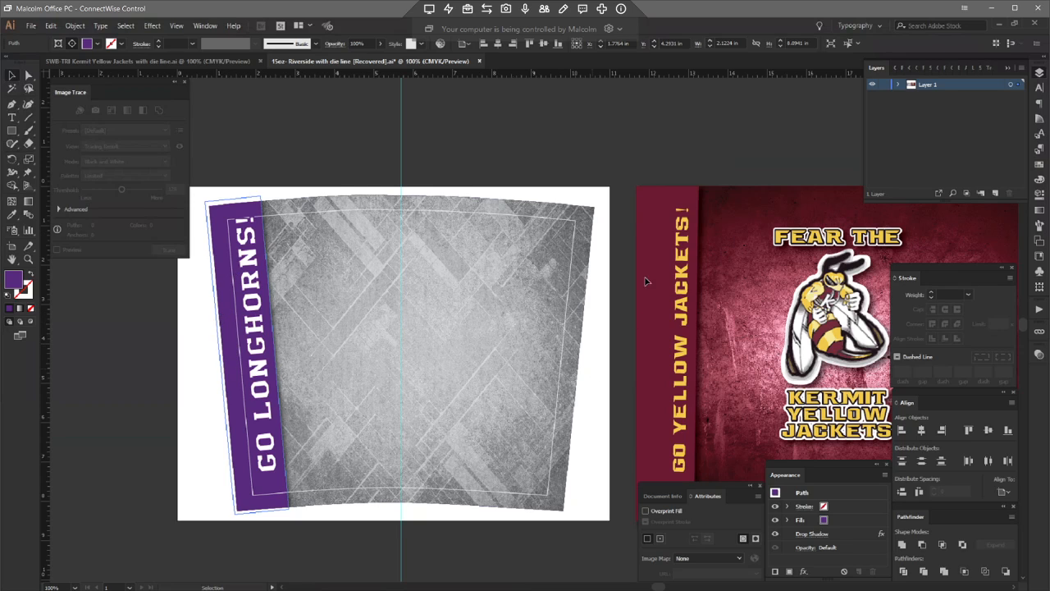
key("i")
left_click(654, 225)
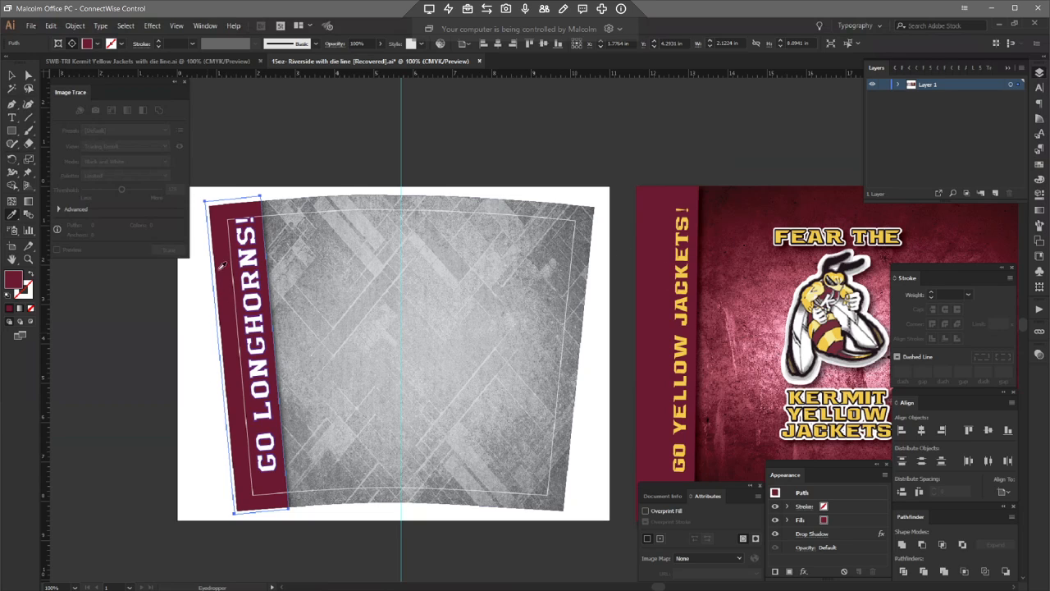
left_click(13, 76)
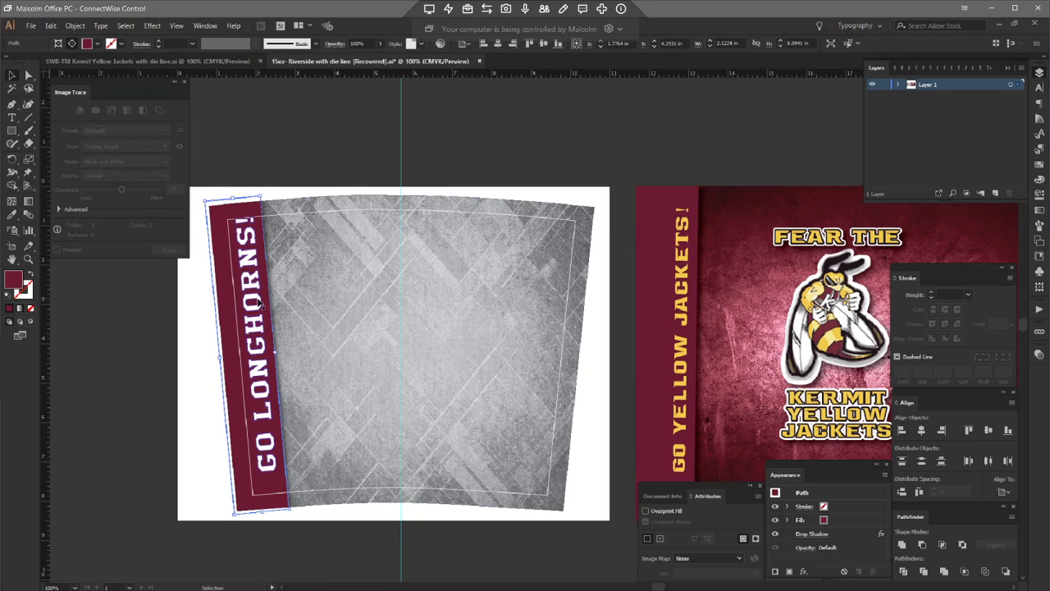
Step: Apply the yellow slogan's type style from the Kermit design to the GO LONGHORNS! text with the Eyedropper
left_click(684, 305)
key("i")
left_click(683, 300)
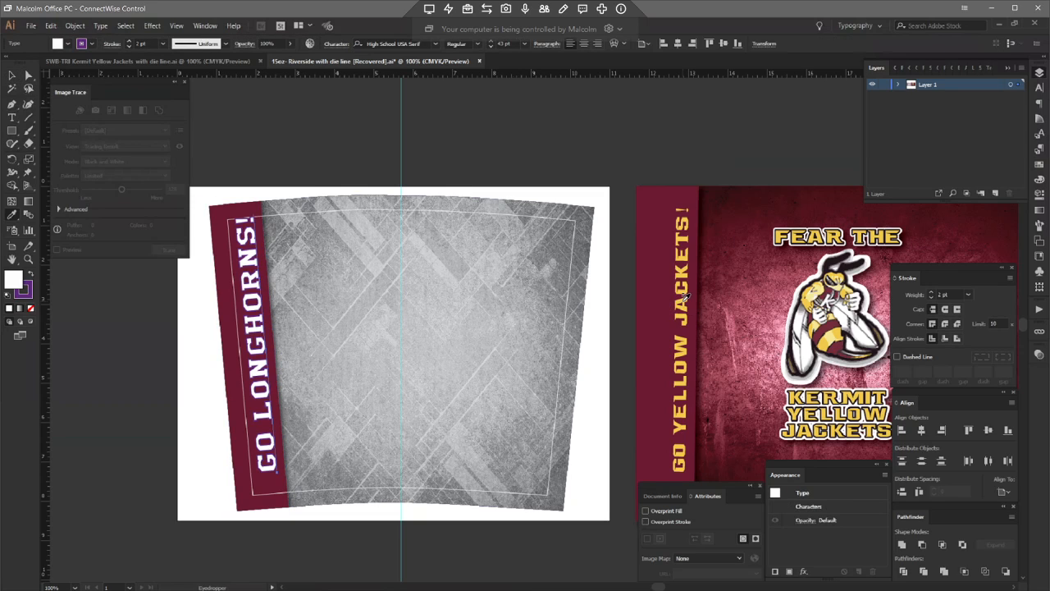
left_click(687, 297)
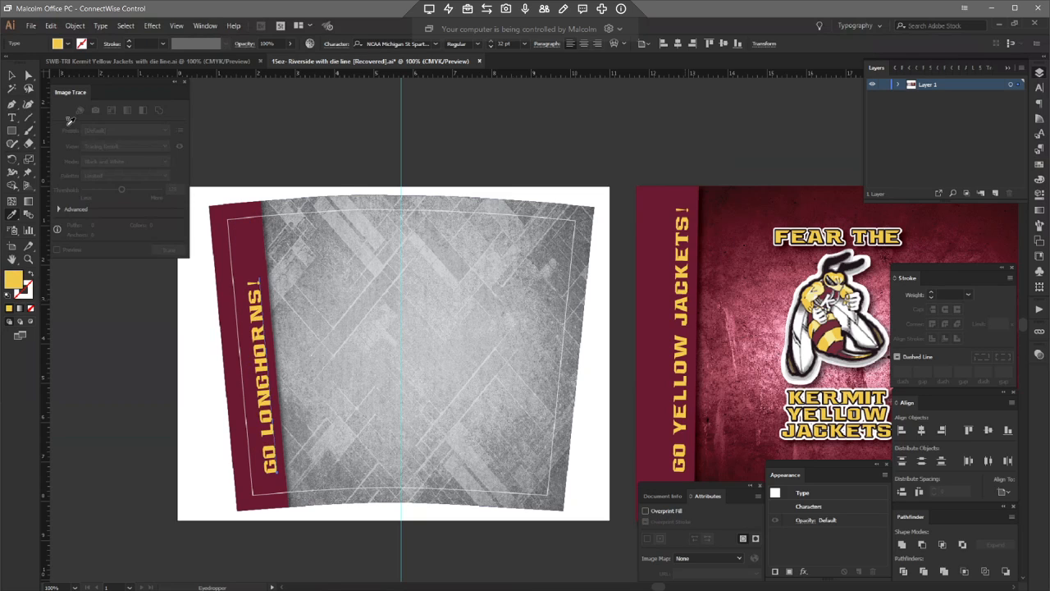
left_click(12, 76)
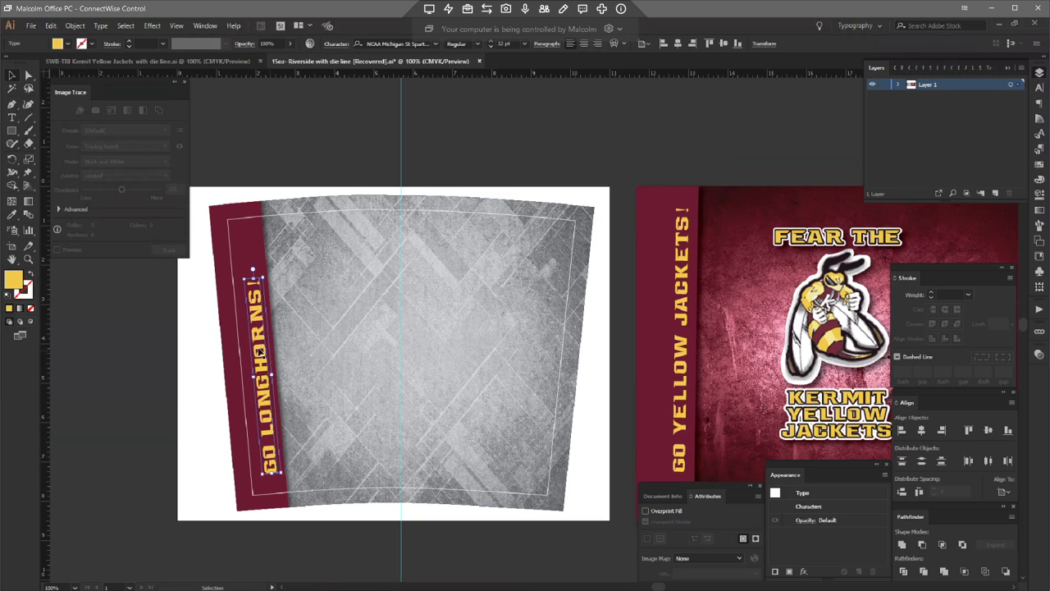
Step: Change the band slogan's text to GO YELLOW JACKETS!
double_click(258, 351)
left_click_drag(257, 286, 266, 432)
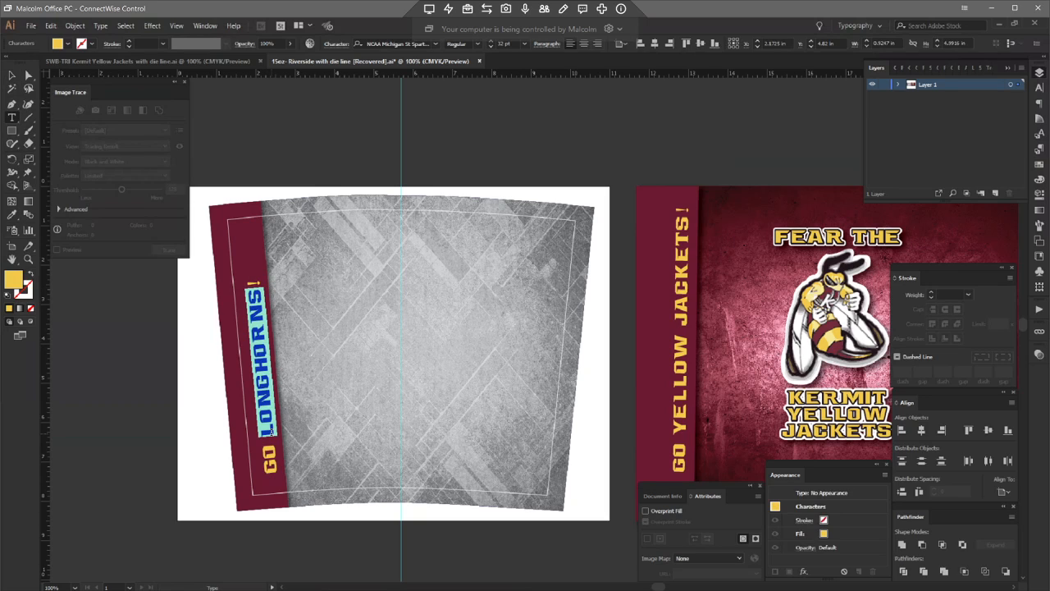
type("YELLOW ")
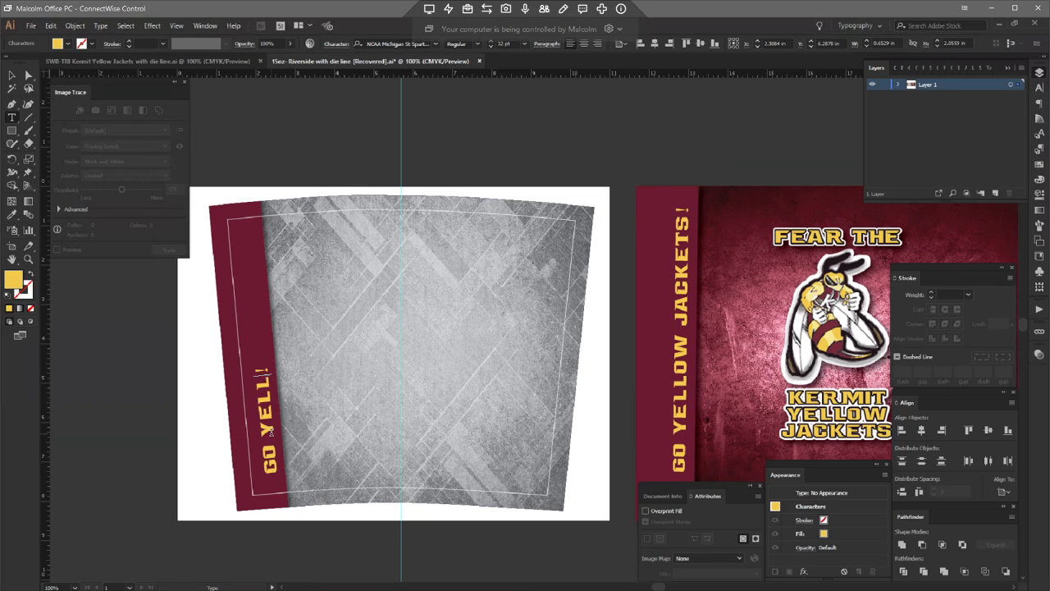
type("JACKETS")
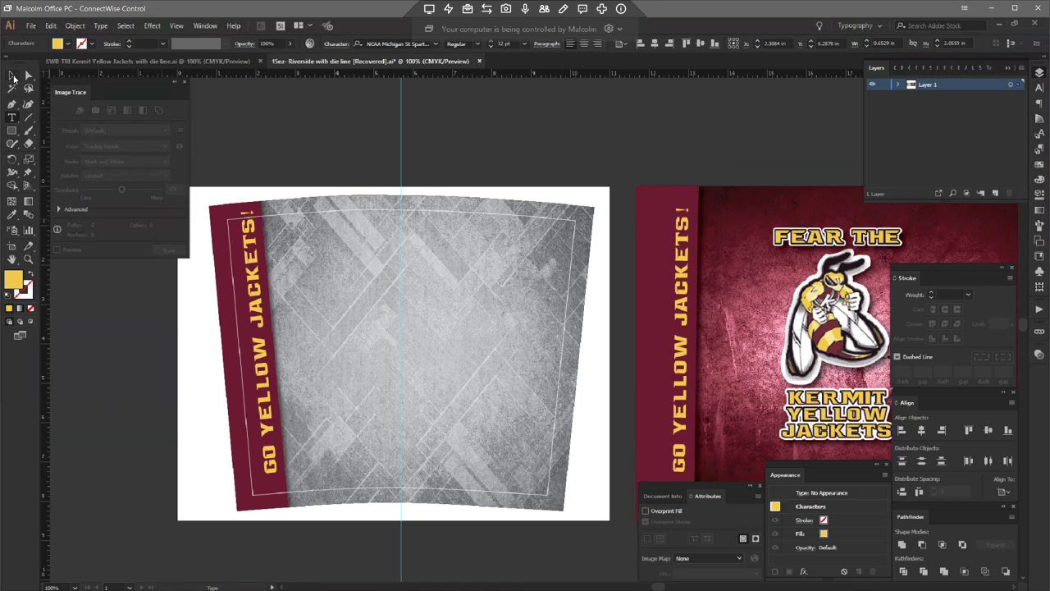
left_click(12, 76)
Step: Nudge the slogan slightly left and down within the maroon band
key("Left")
key("Left")
key("Left")
key("Down")
key("Down")
key("Down")
key("Down")
key("Down")
key("Down")
key("Down")
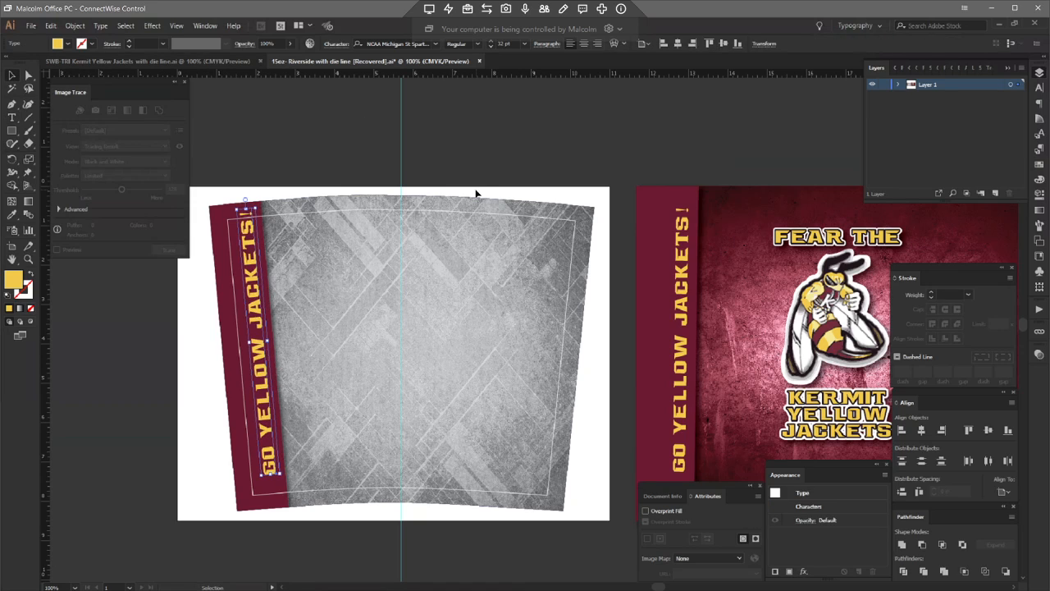
key("Down")
key("Down")
key("Down")
key("Down")
key("Down")
key("Down")
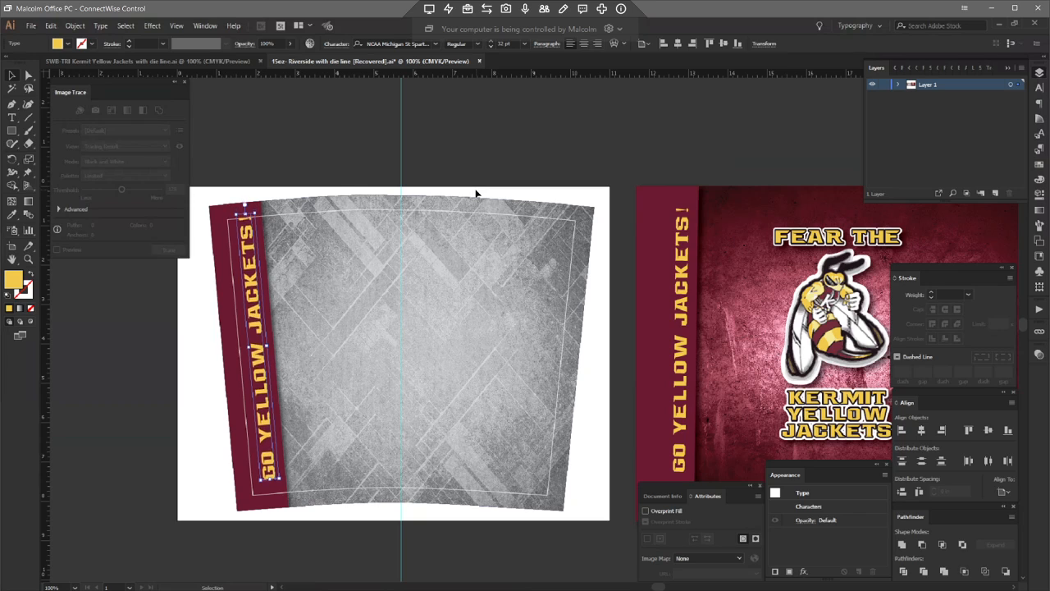
Step: Nudge the band slogan slightly right and down, then deselect it
key("Right")
key("Right")
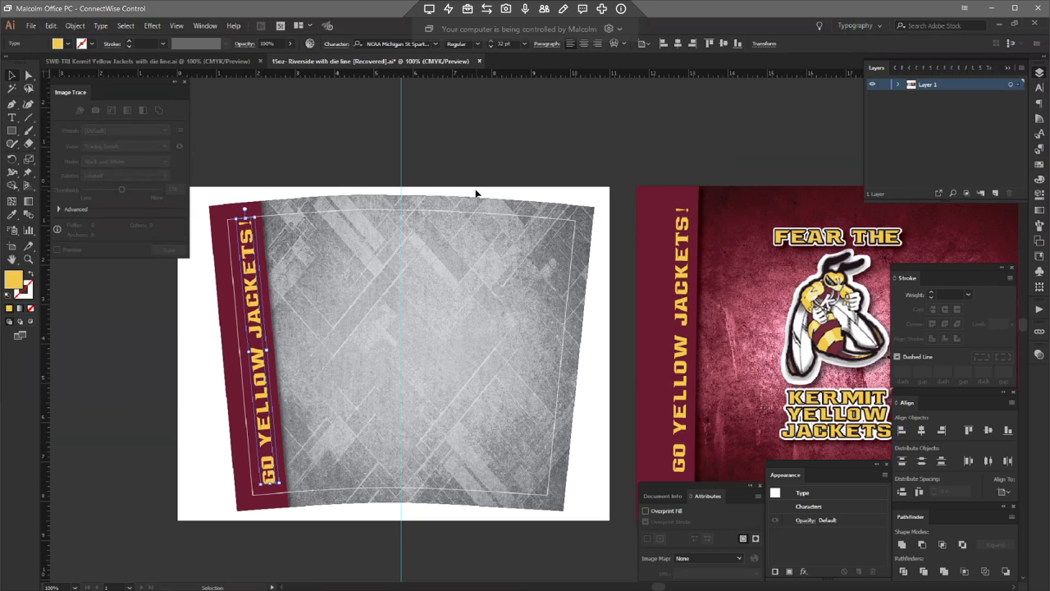
key("Down")
key("Down")
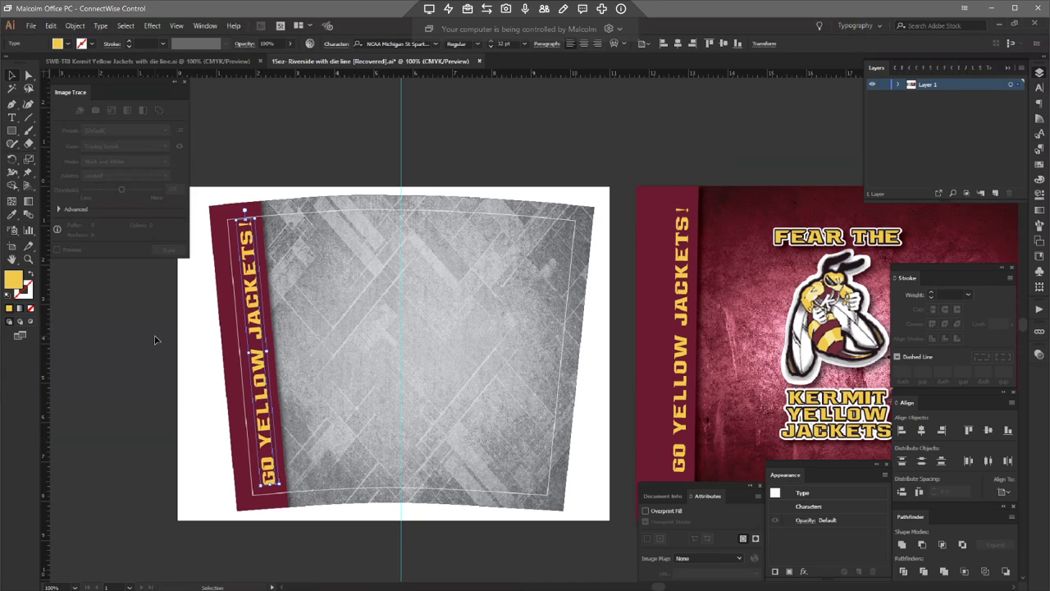
left_click(278, 295)
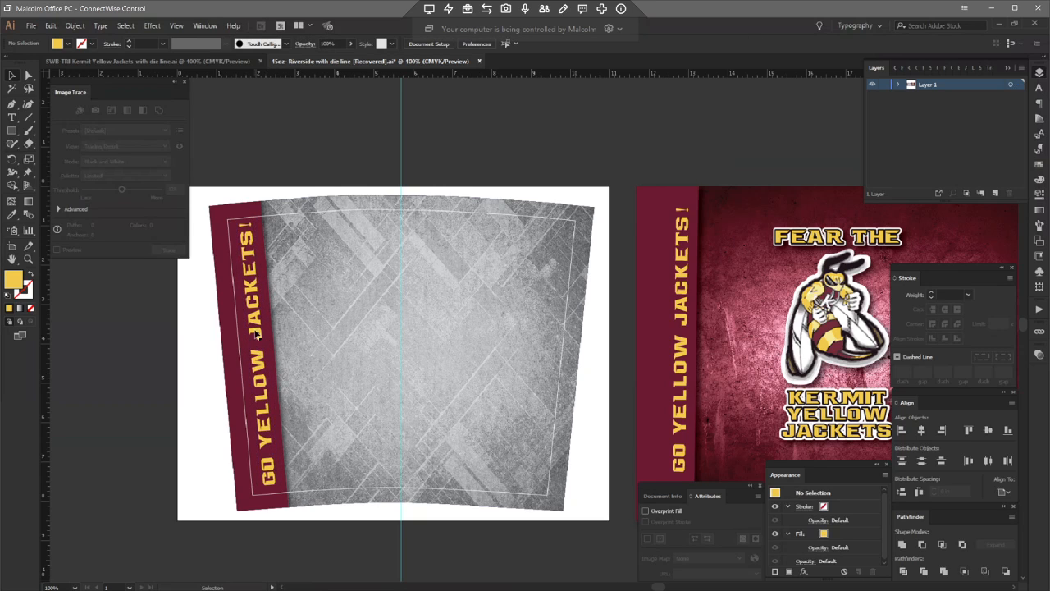
left_click(268, 445)
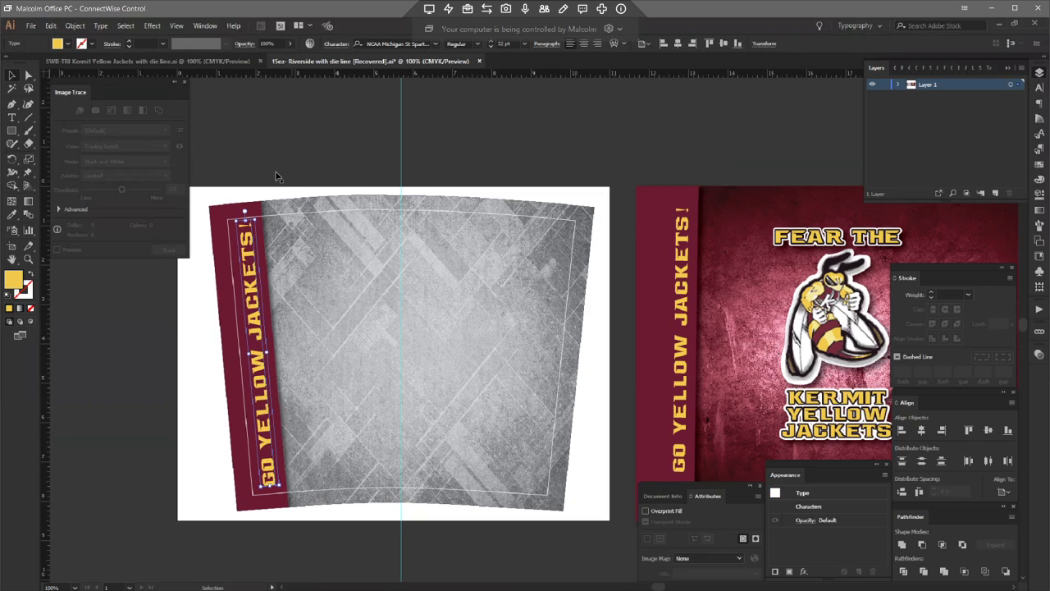
key("ctrl+shift+a")
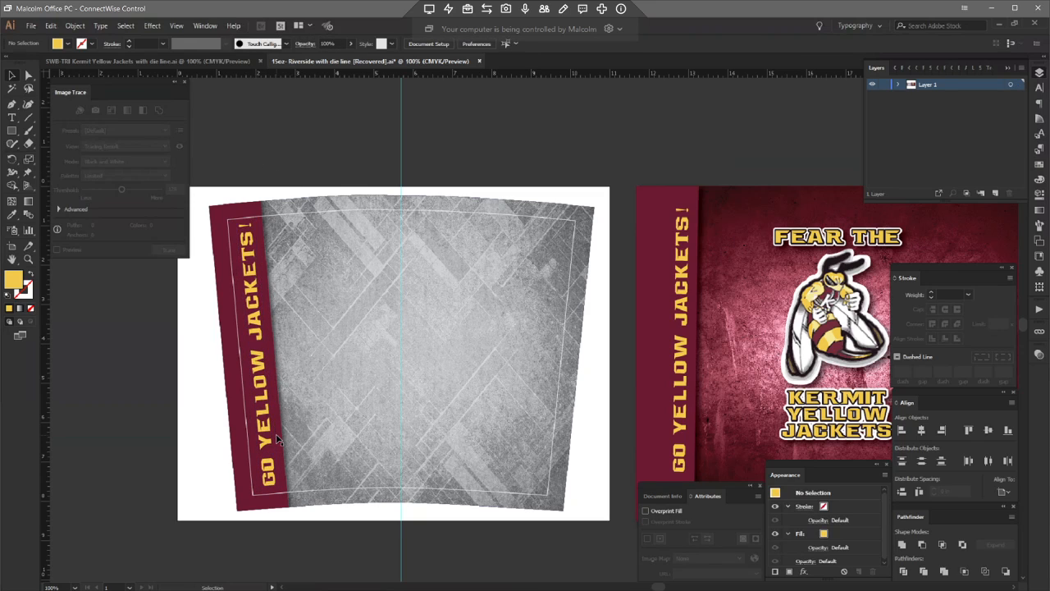
Step: Relink the template's gray background image to FA18 Grungy - 505 Maroon from the Backgrounds Grungy folder
left_click(29, 75)
left_click(729, 261)
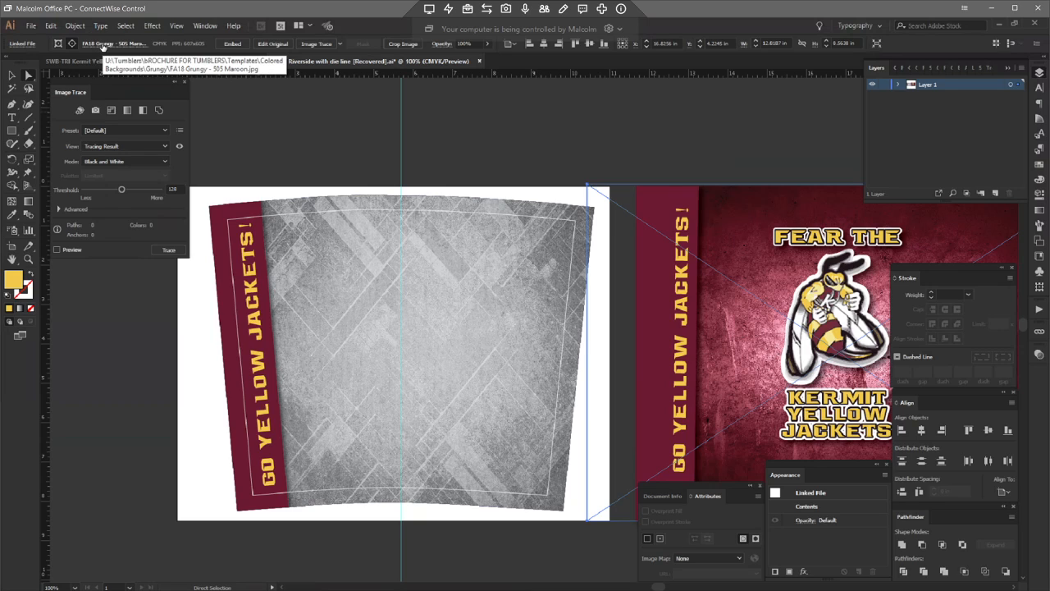
left_click(464, 259)
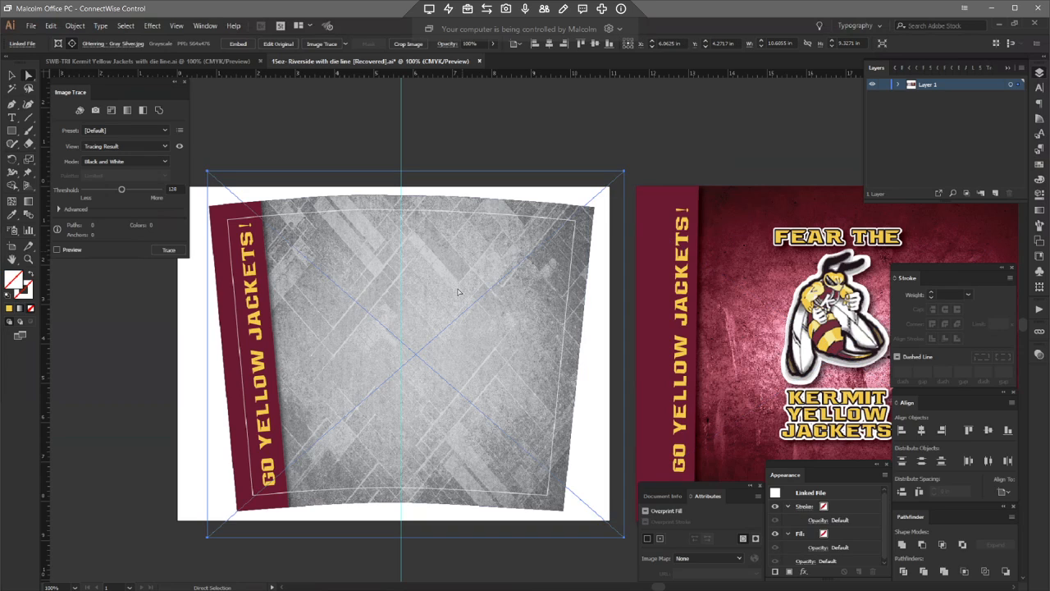
left_click(104, 46)
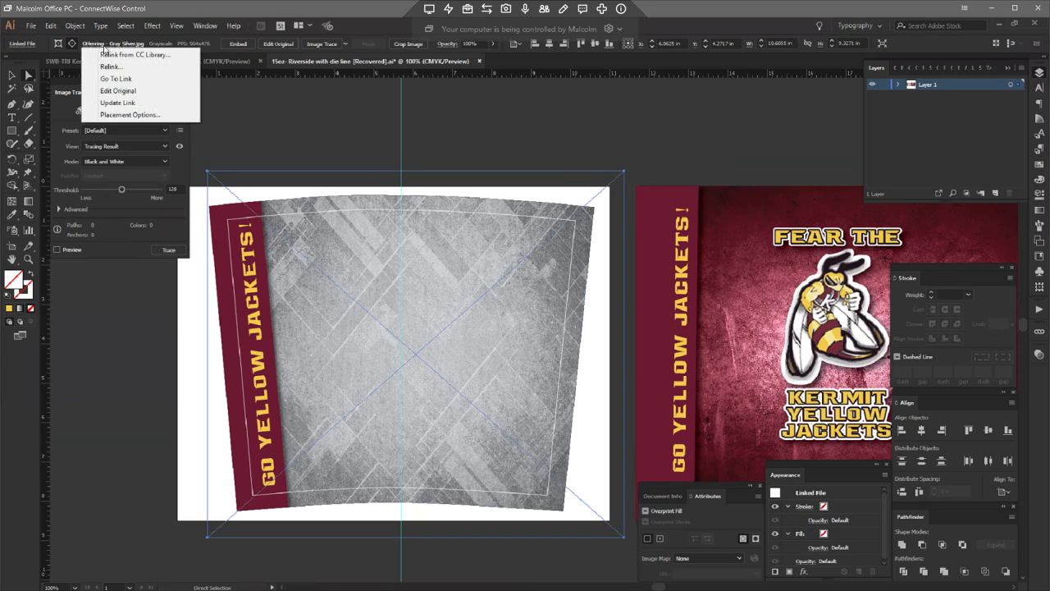
left_click(109, 66)
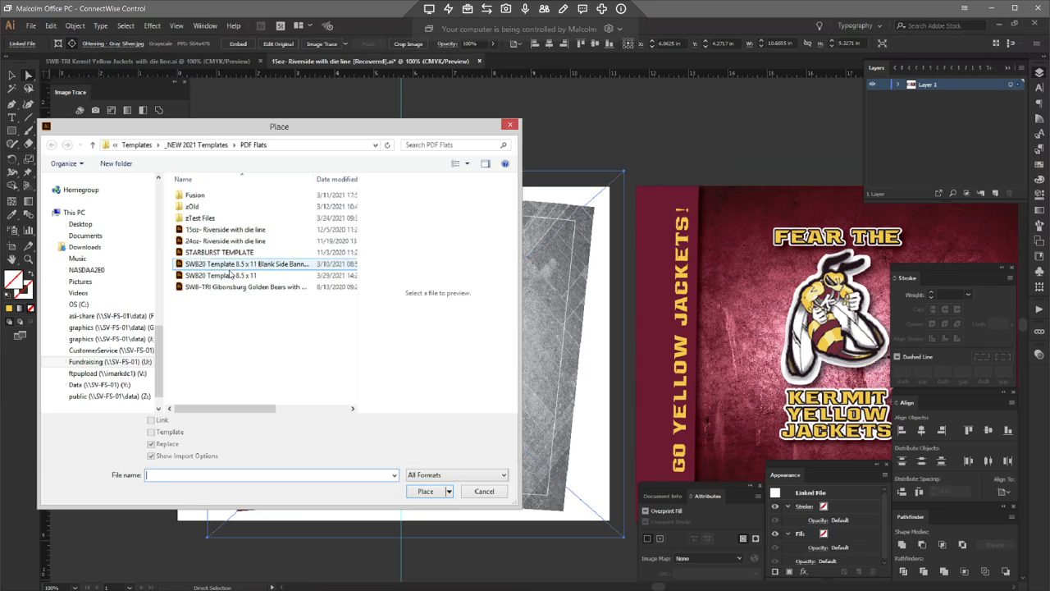
scroll(91, 329, "up", 6)
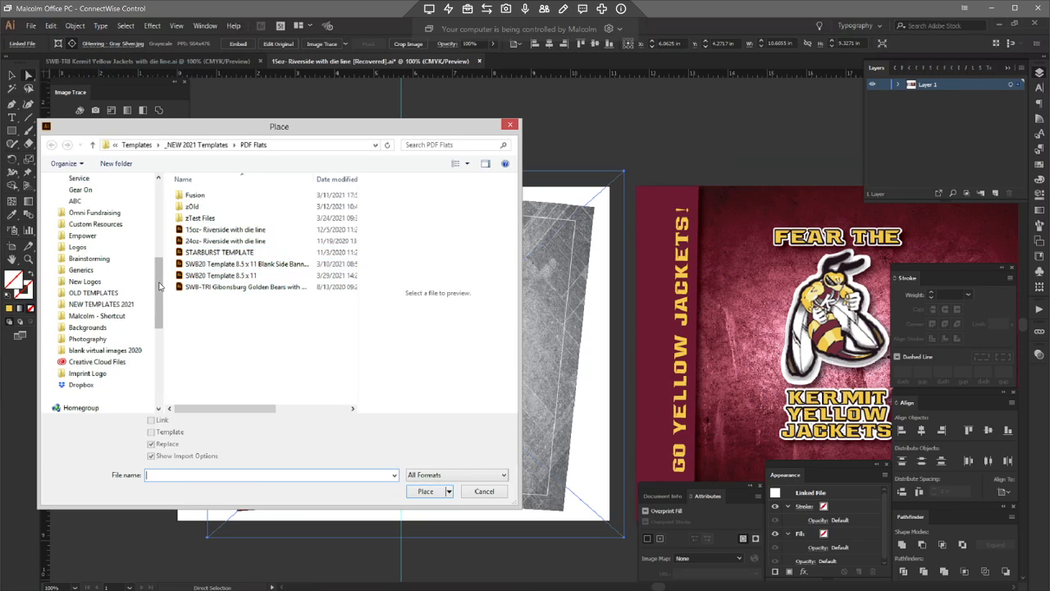
left_click(87, 327)
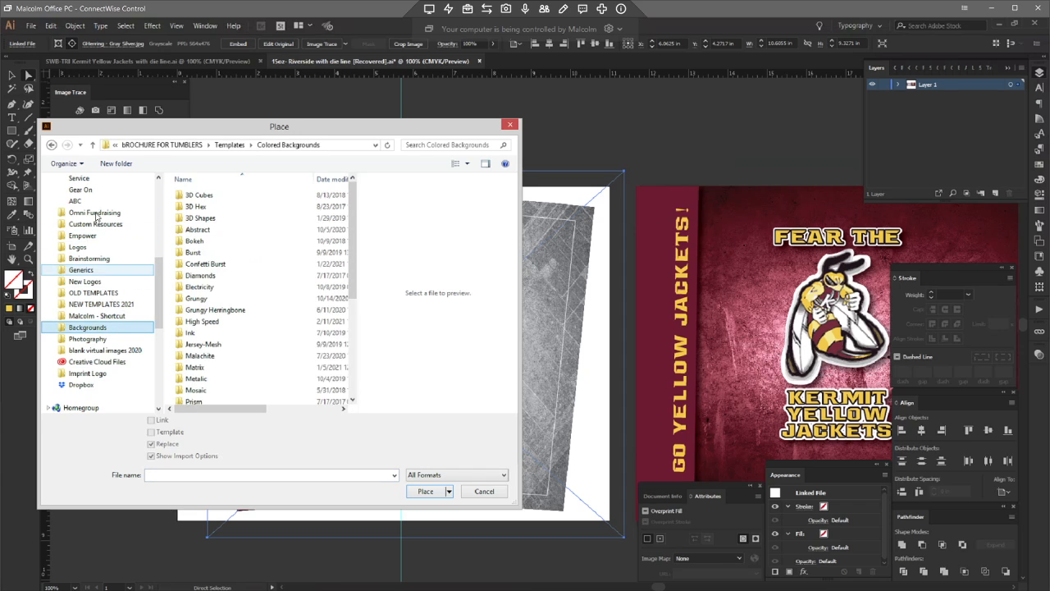
left_click(198, 299)
double_click(199, 300)
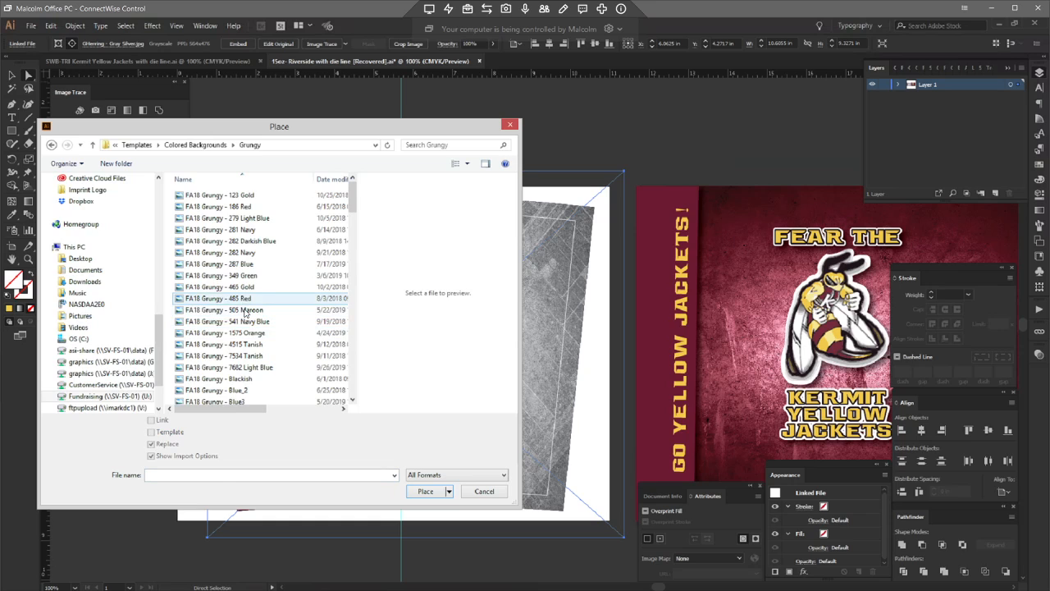
left_click(244, 313)
double_click(244, 313)
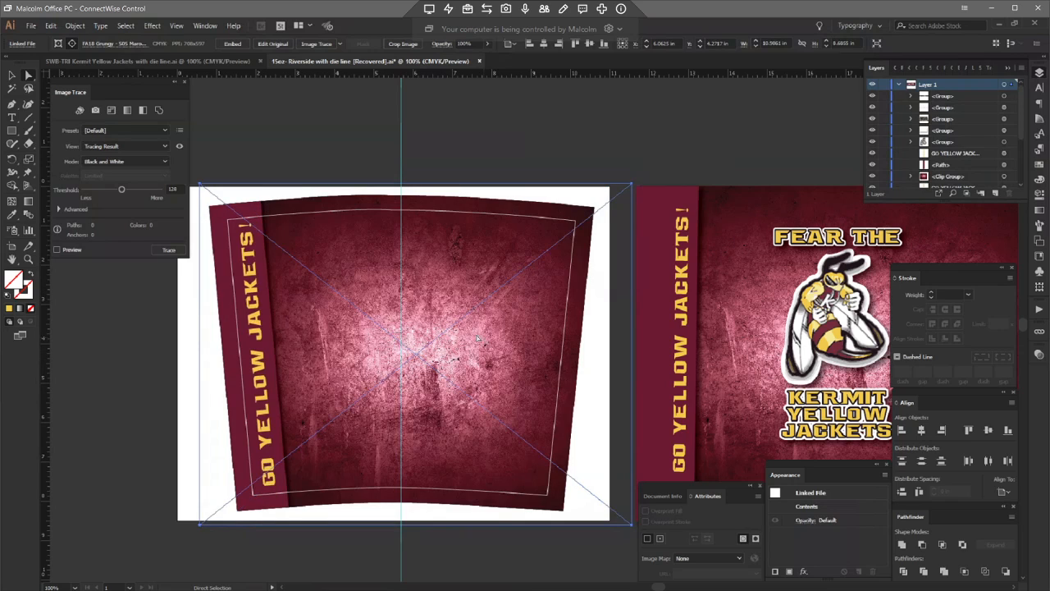
Step: Move the Kermit Yellow Jackets logo group from the design onto the centre of the template
key("v")
left_click(378, 156)
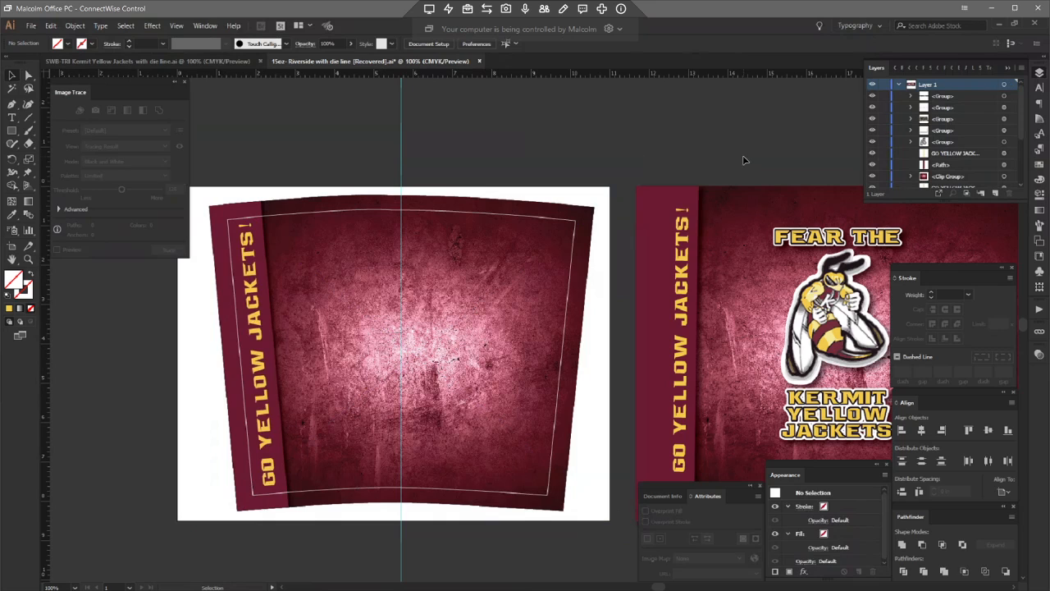
left_click_drag(727, 156, 837, 432)
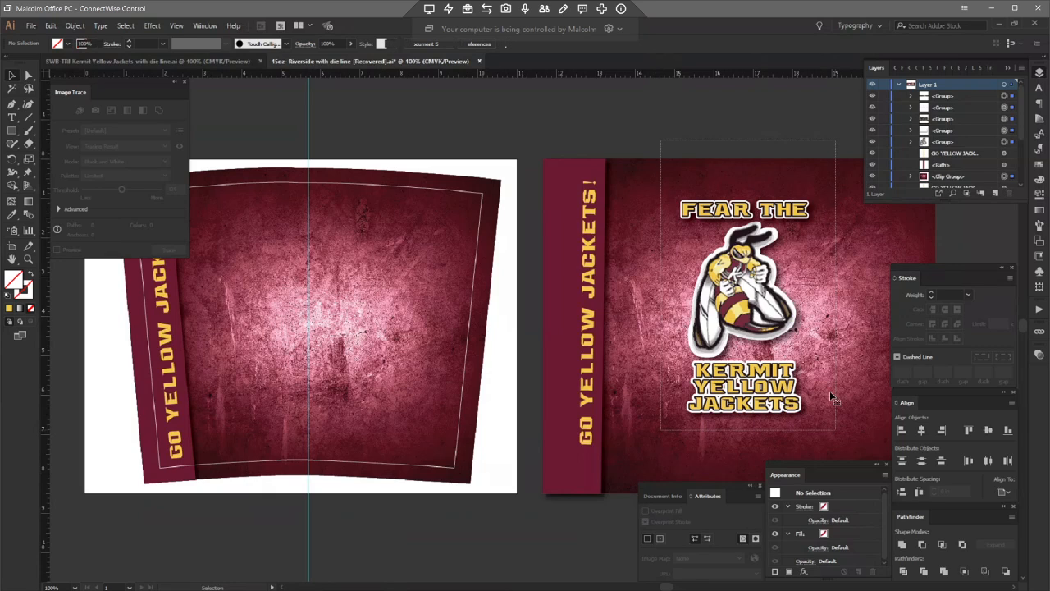
left_click(818, 170, "shift")
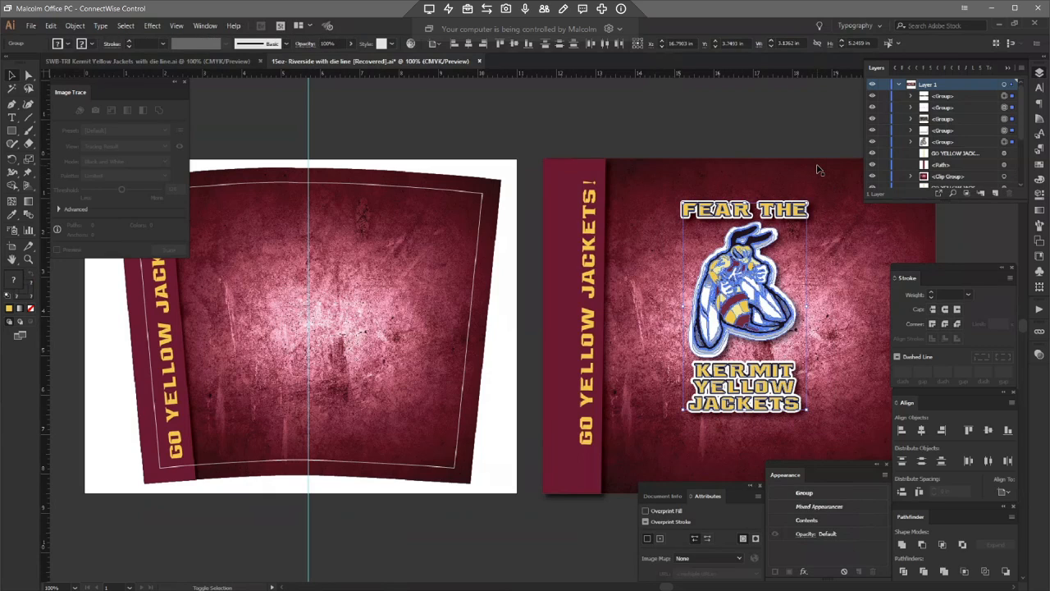
left_click_drag(685, 267, 303, 323)
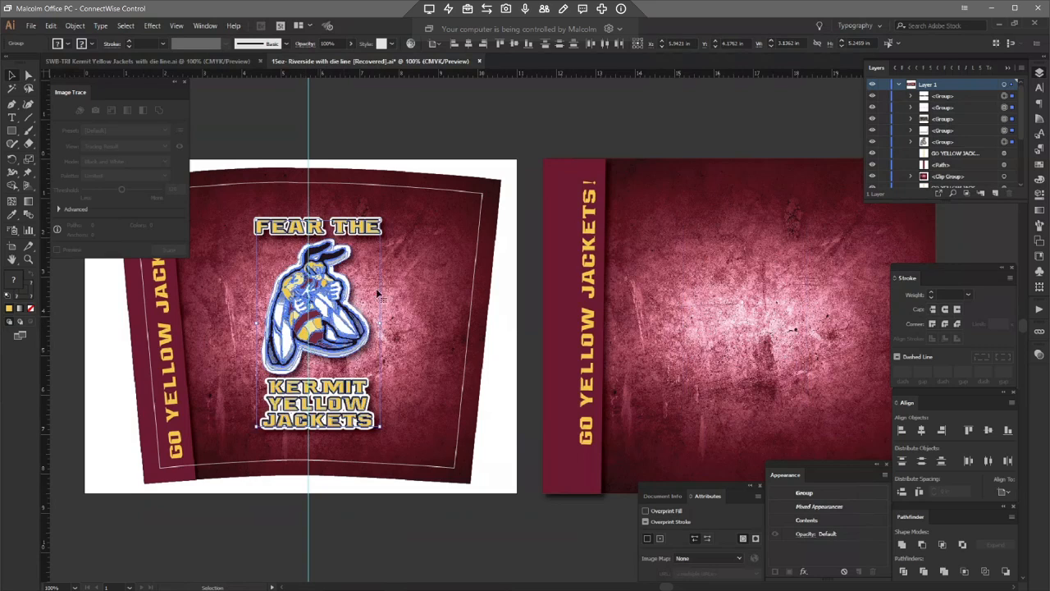
Step: Scale the logo down slightly and nudge it up and a little left on the template
left_click_drag(379, 221, 359, 234)
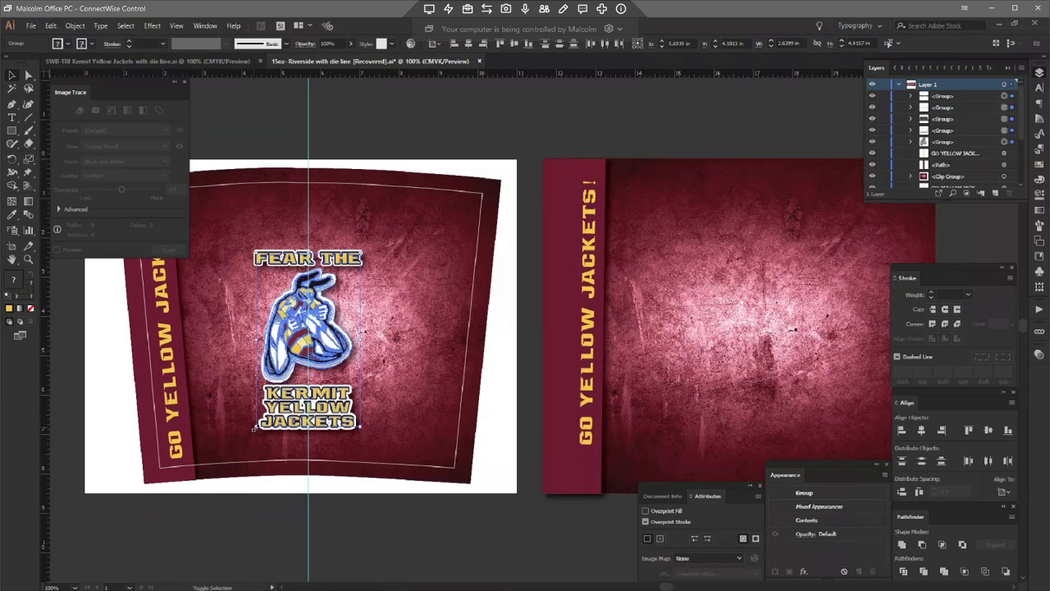
left_click_drag(255, 426, 263, 411)
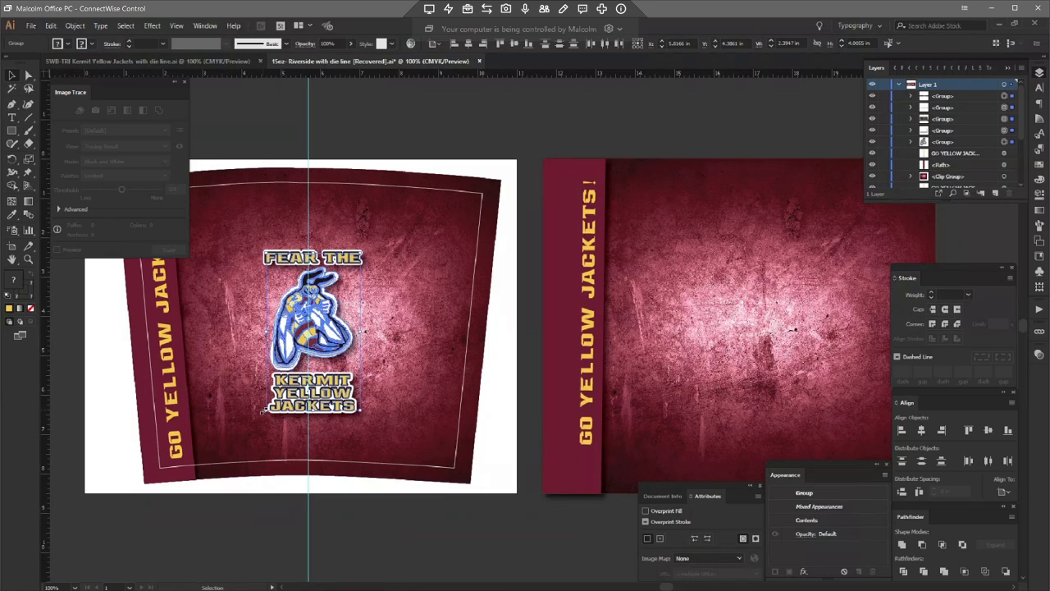
key("shift+Up")
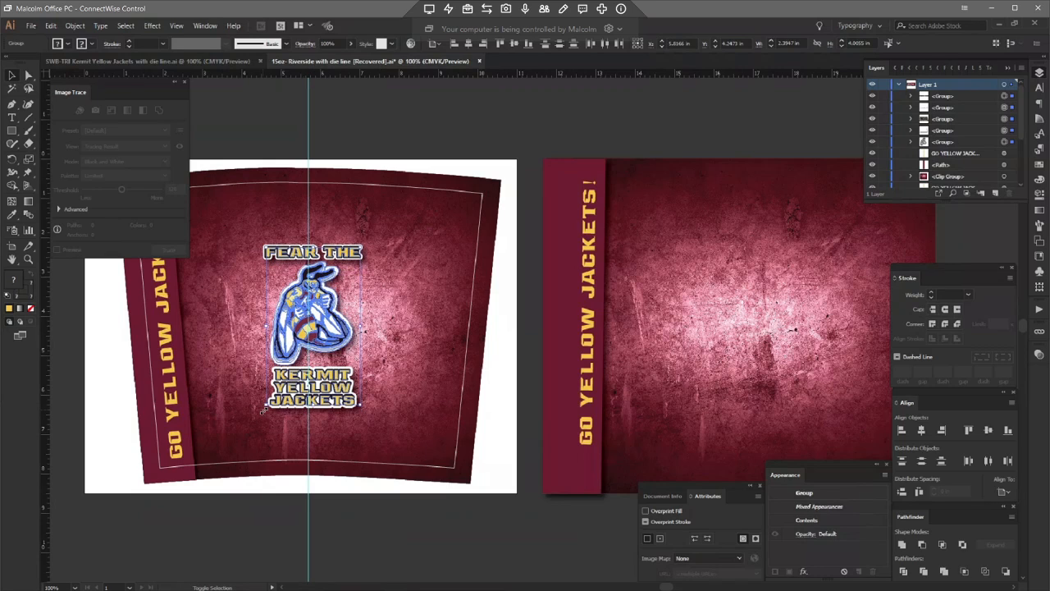
key("Up")
key("Up")
key("Up")
key("Up")
key("Up")
key("Up")
key("Up")
key("Up")
key("Up")
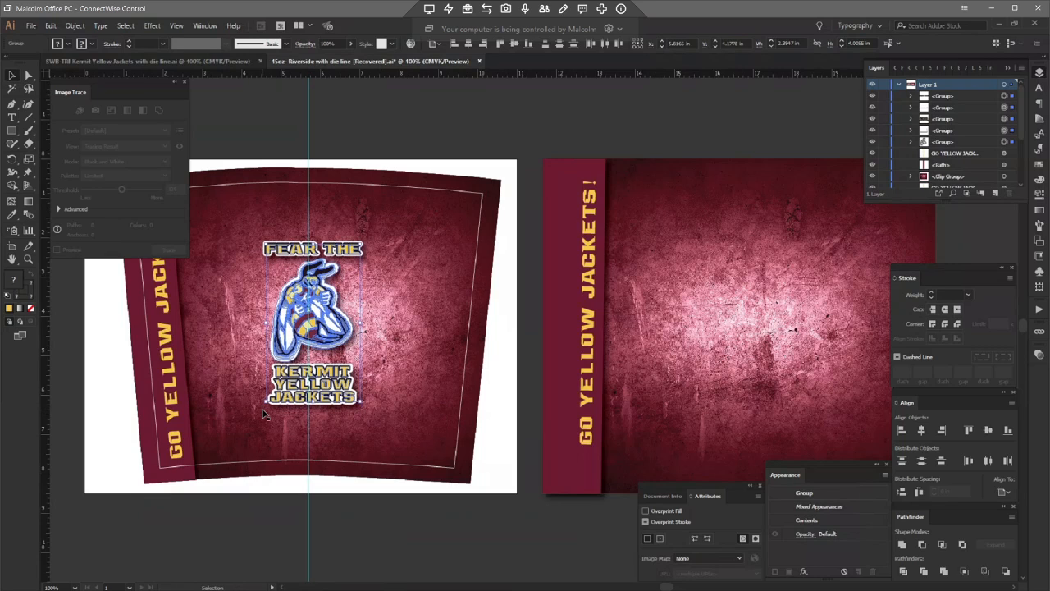
key("Up")
key("Up")
key("Up")
key("Up")
key("Up")
key("Left")
key("Left")
key("Left")
key("Left")
key("Left")
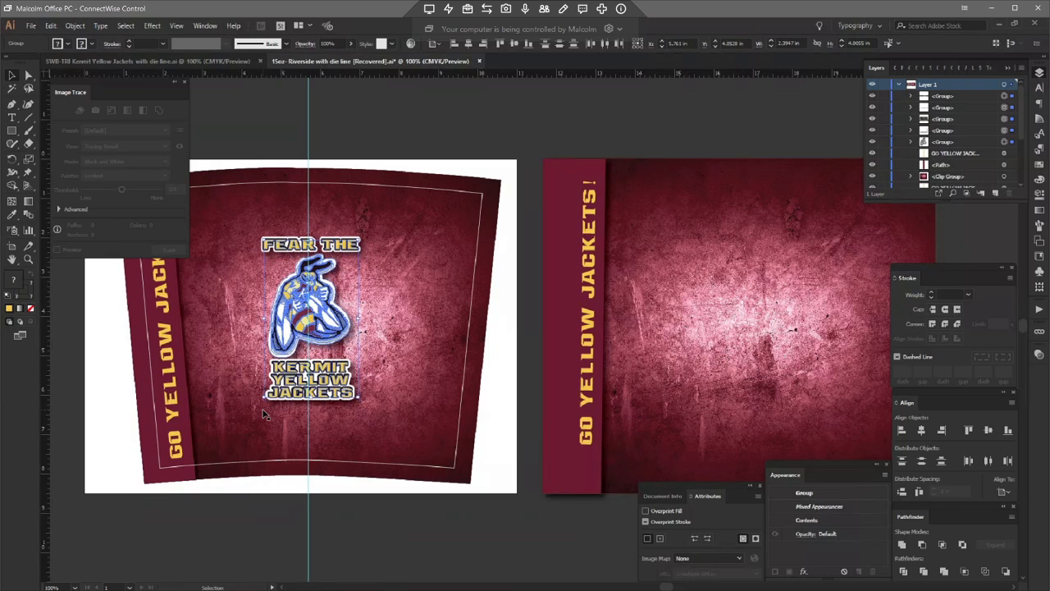
key("Up")
key("Up")
key("Up")
key("Up")
key("Up")
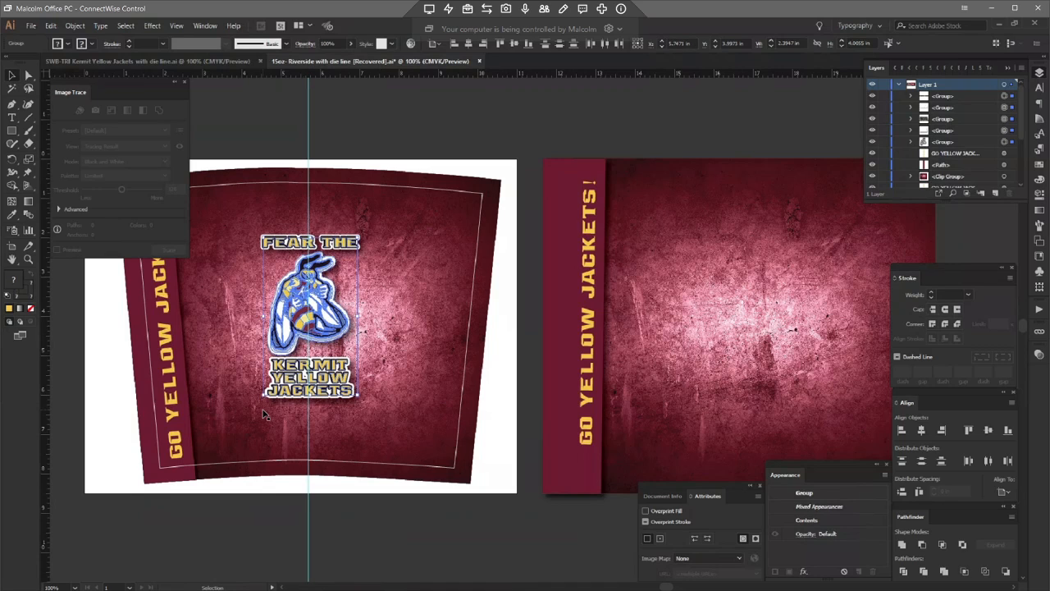
key("Up")
key("Up")
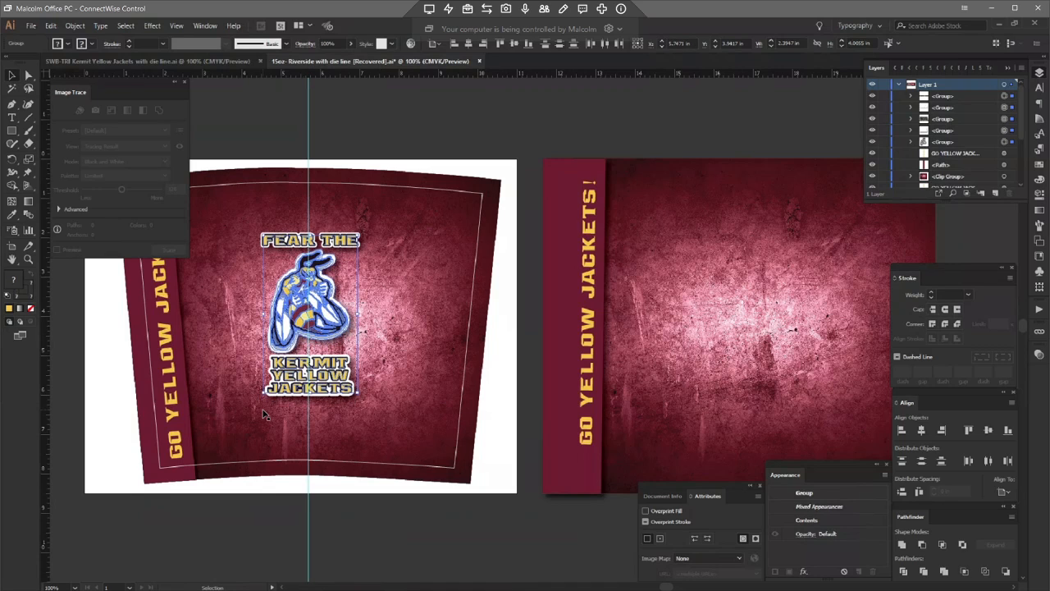
key("Left")
key("Left")
key("Up")
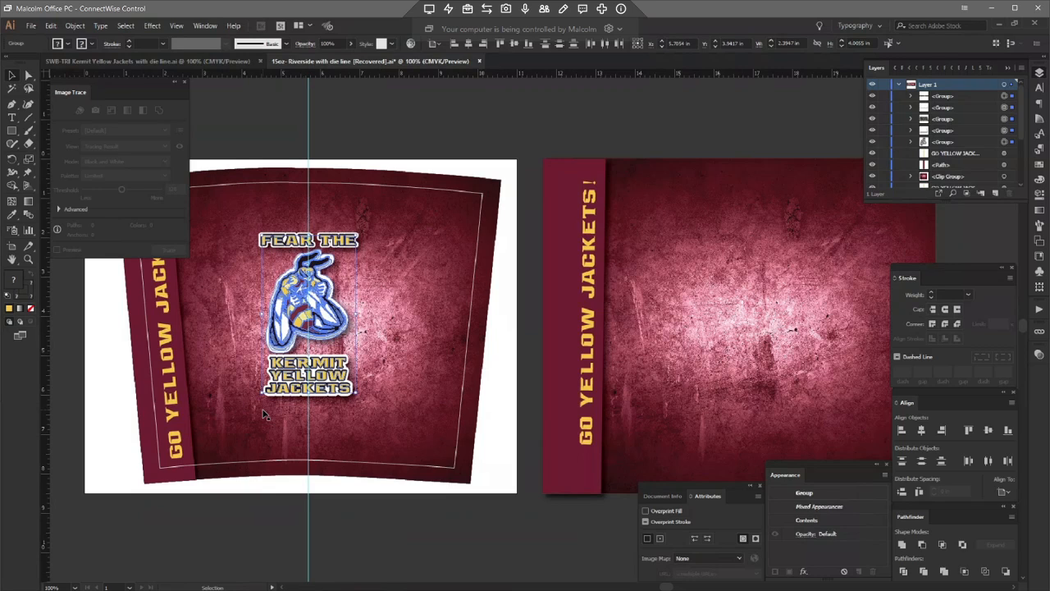
Step: Delete the original Kermit Yellow Jackets design artwork beside the template
left_click_drag(525, 127, 952, 527)
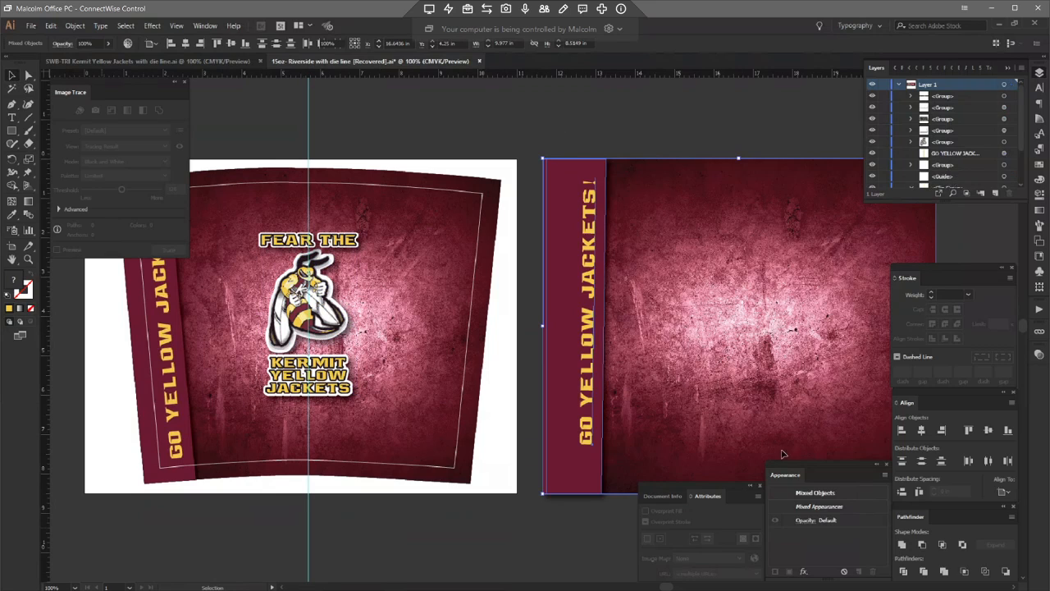
key("Delete")
left_click_drag(557, 338, 705, 347)
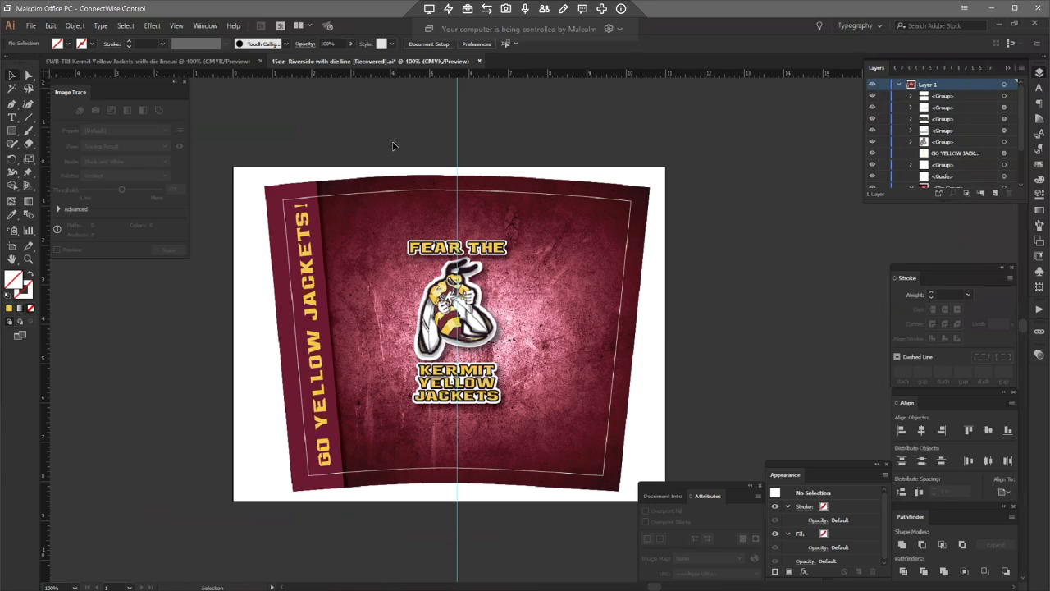
Step: Apply an Arc warp with a 2% horizontal bend to the logo group
left_click_drag(393, 145, 530, 337)
left_click_drag(543, 141, 615, 252)
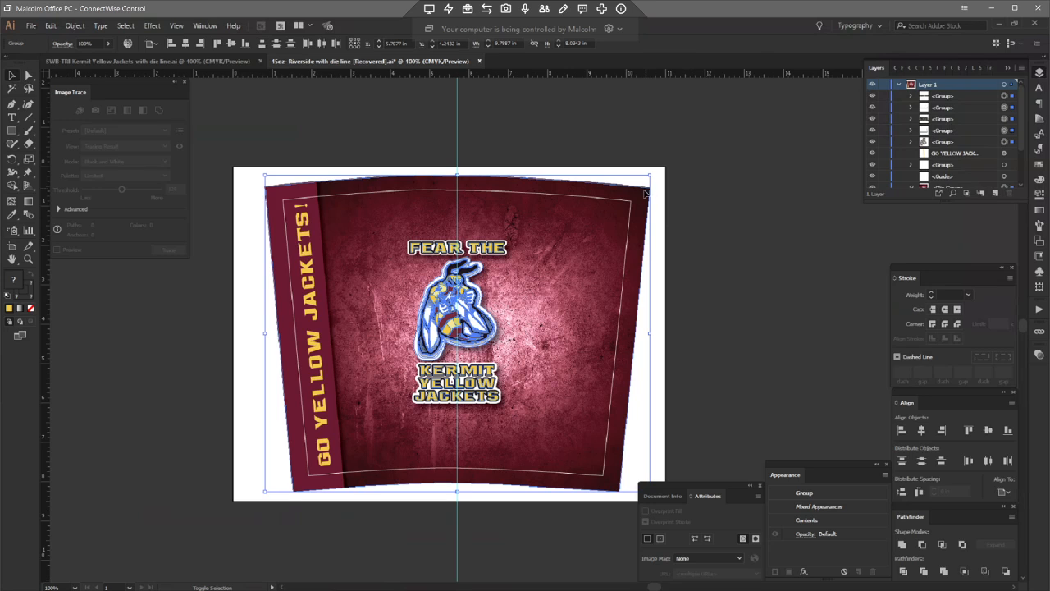
left_click(630, 203, "shift")
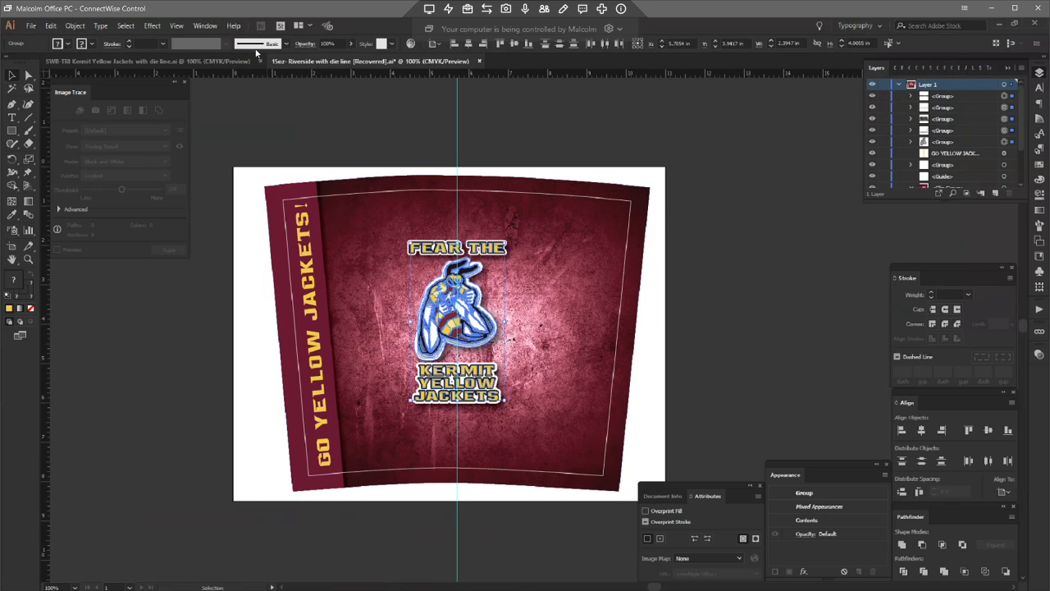
left_click(151, 26)
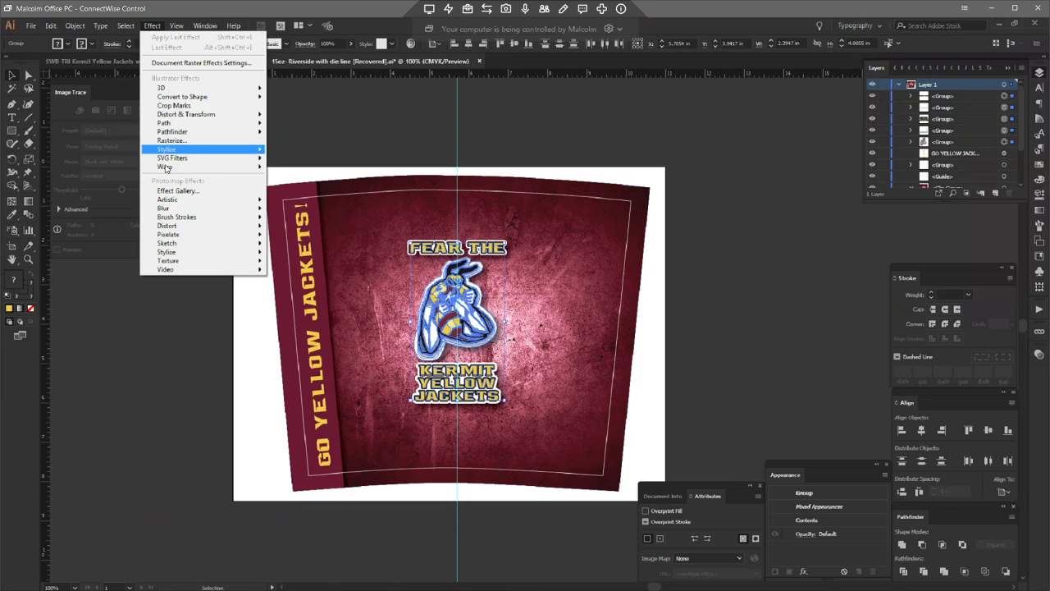
mouse_move(168, 167)
left_click(109, 169)
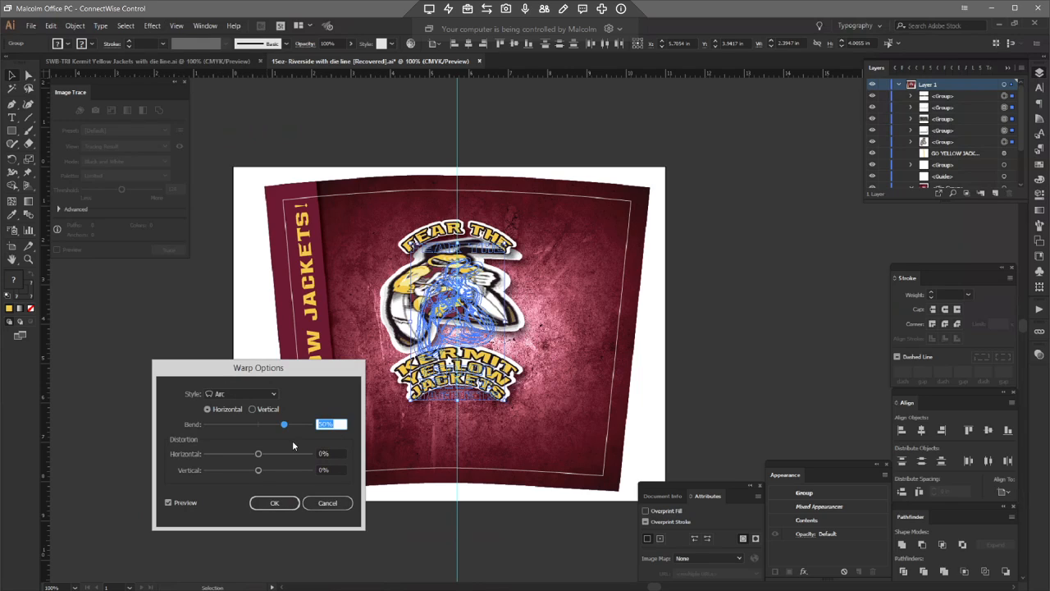
type("2")
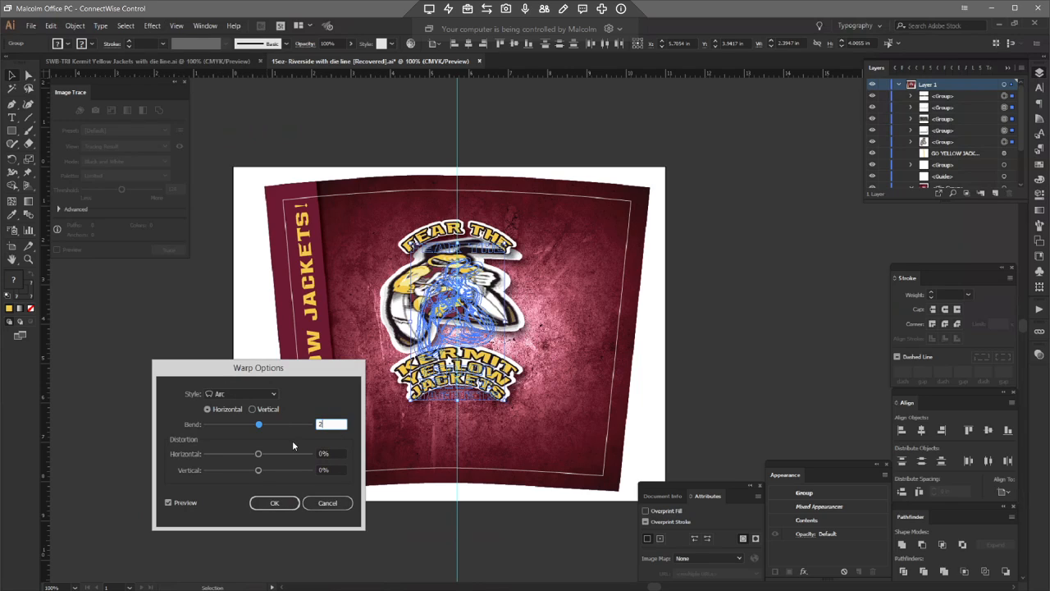
left_click(274, 396)
left_click(273, 396)
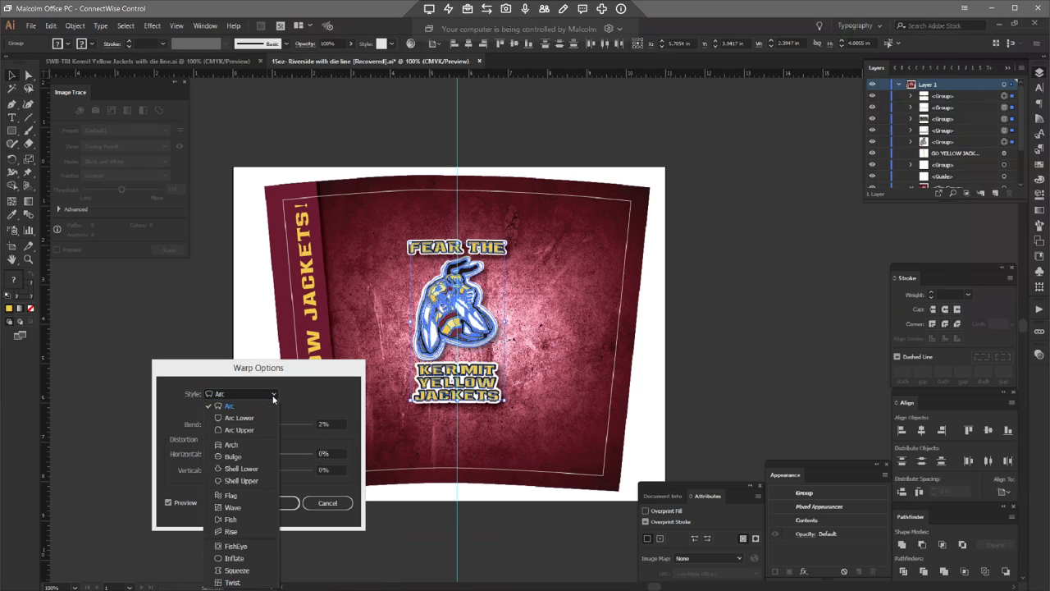
left_click(273, 397)
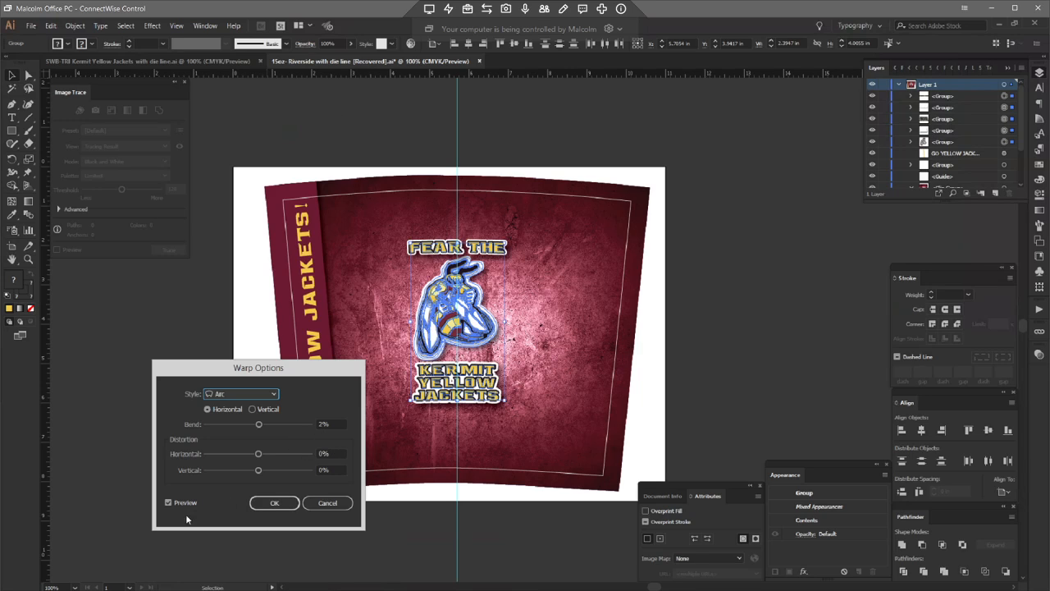
left_click(276, 503)
left_click(535, 520)
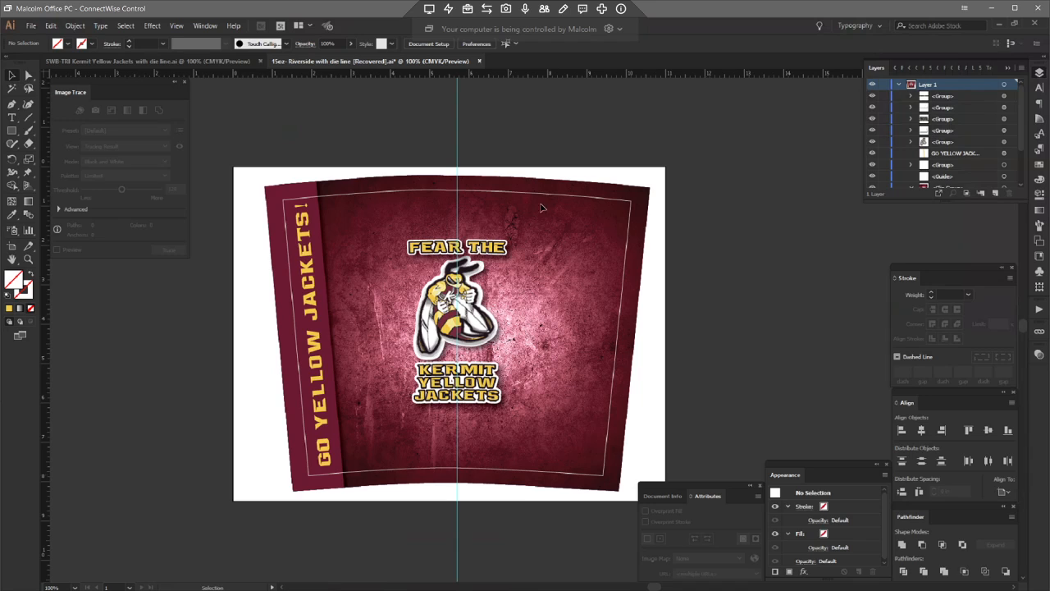
Step: Start Save As and navigate to the Adrenaline Fundraising > Kermit Yellow Jackets > 15oz folder
left_click(29, 25)
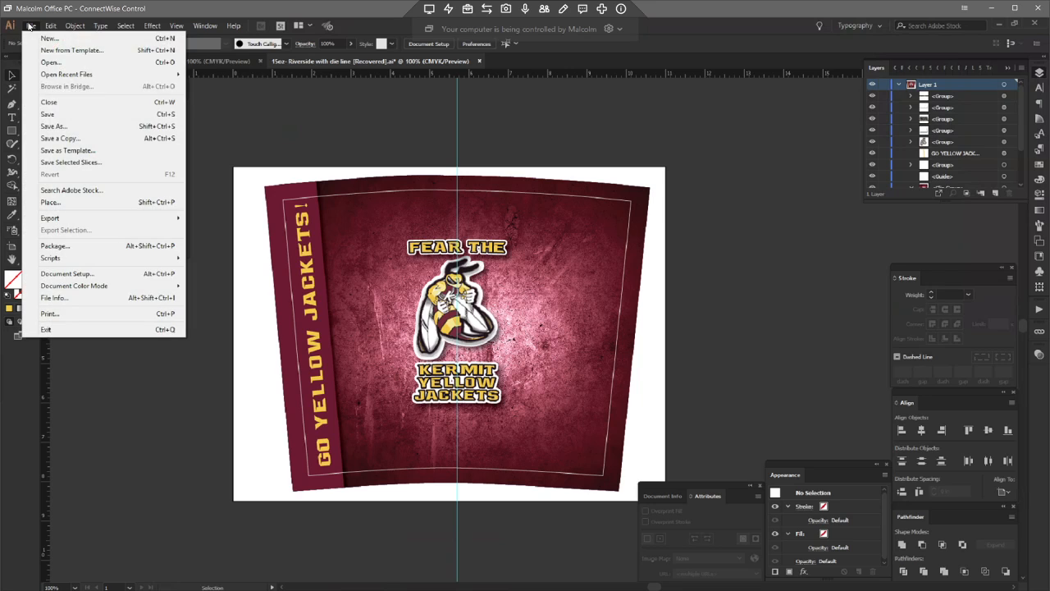
left_click(52, 125)
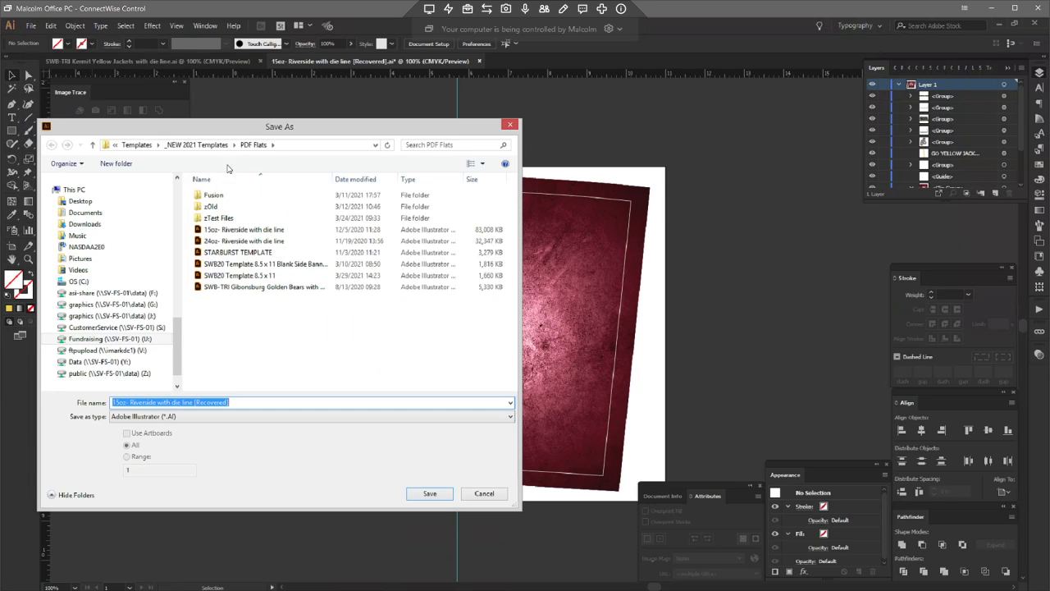
left_click(198, 148)
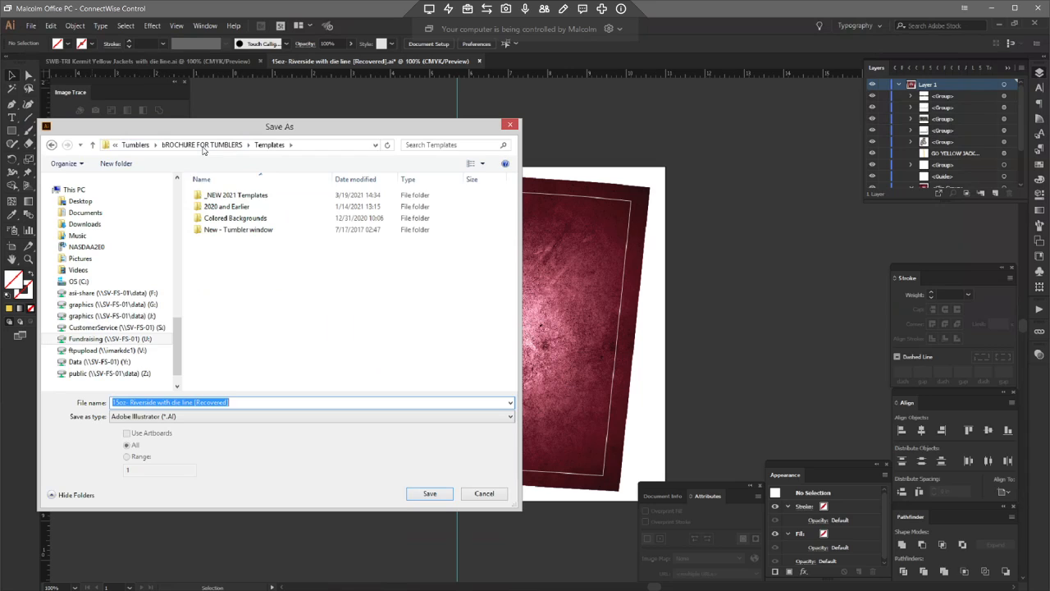
left_click(204, 146)
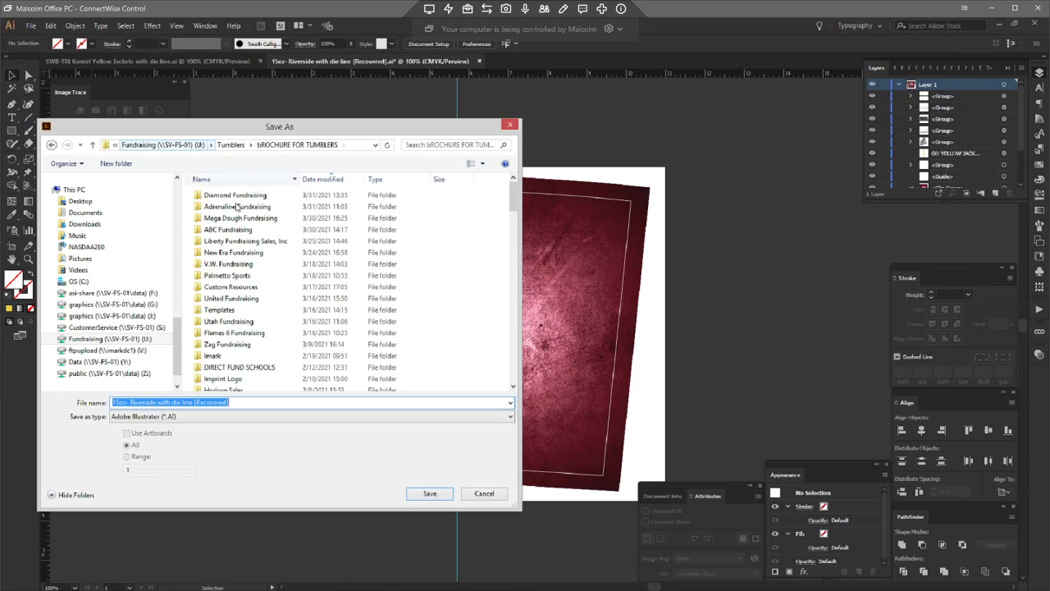
double_click(225, 217)
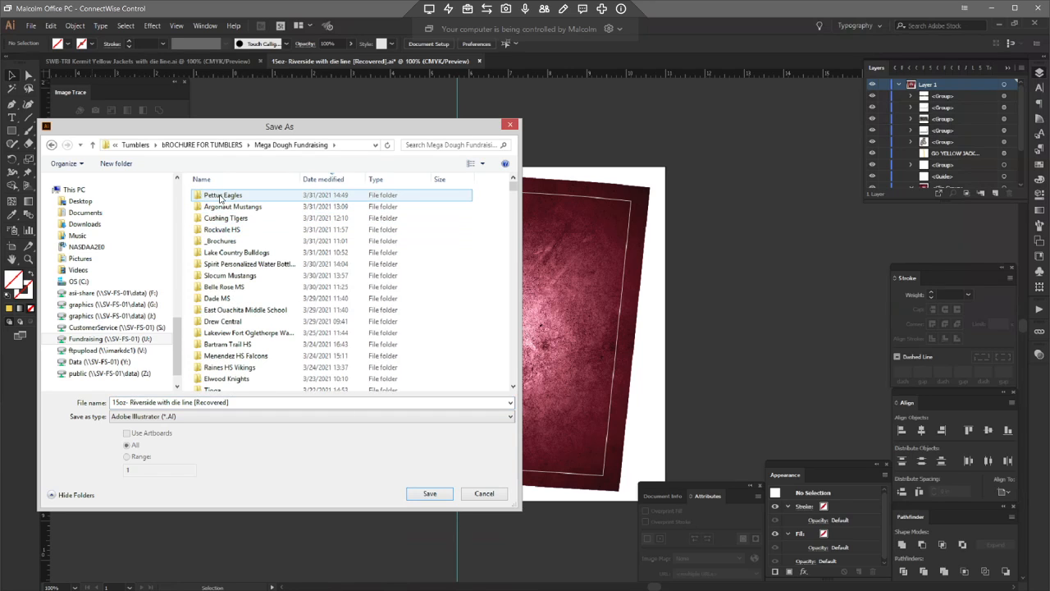
left_click(218, 148)
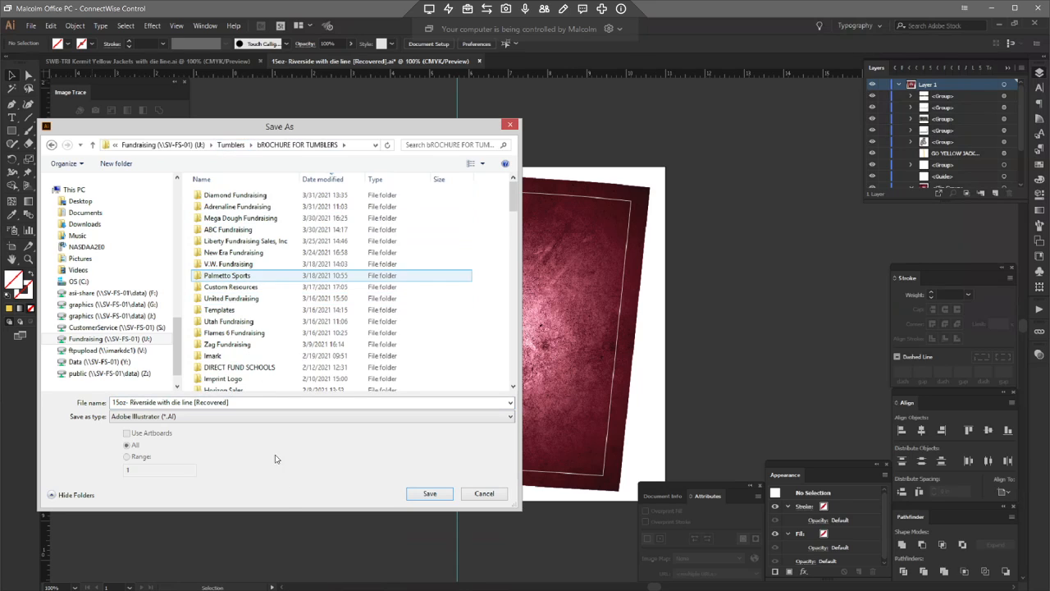
key("alt+Tab")
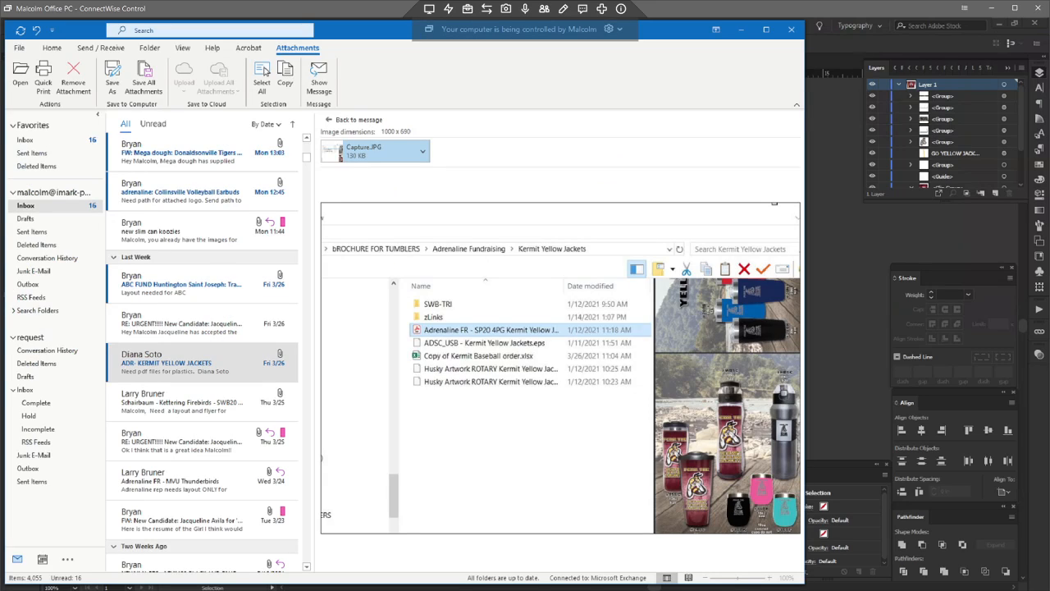
key("alt+Tab")
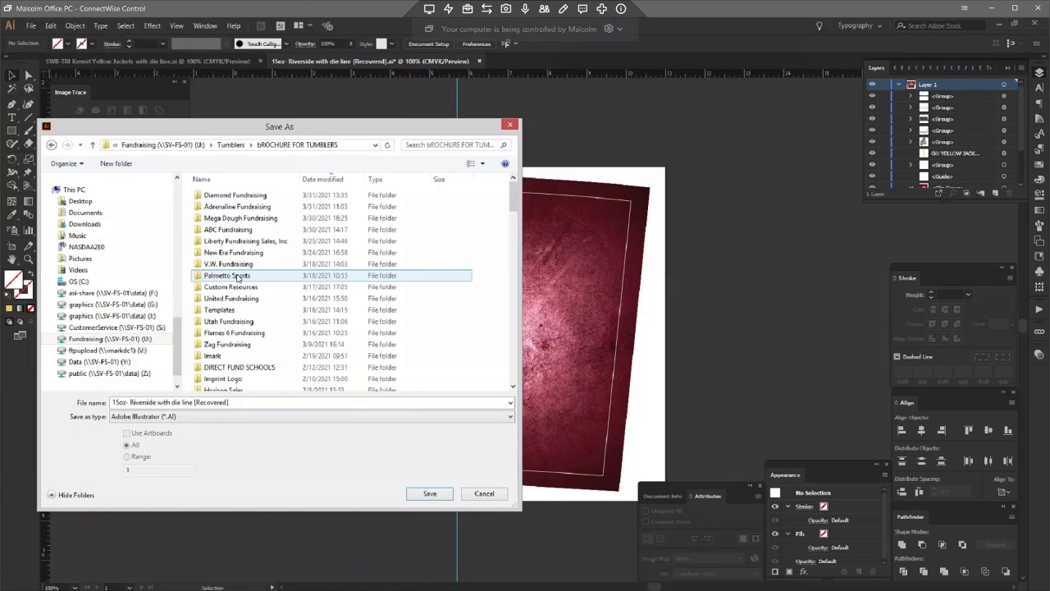
double_click(212, 207)
double_click(223, 231)
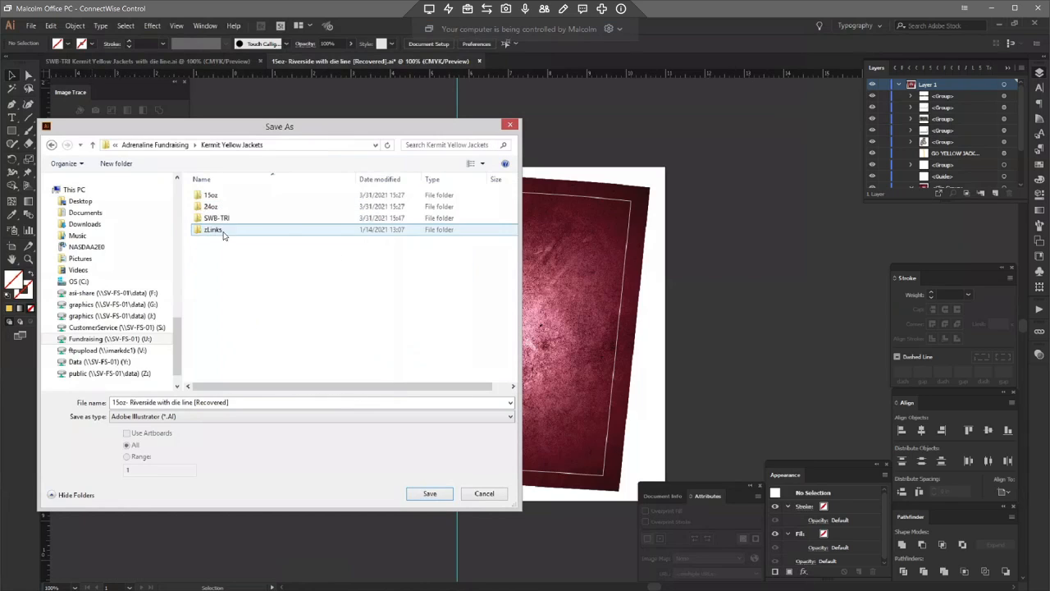
double_click(213, 196)
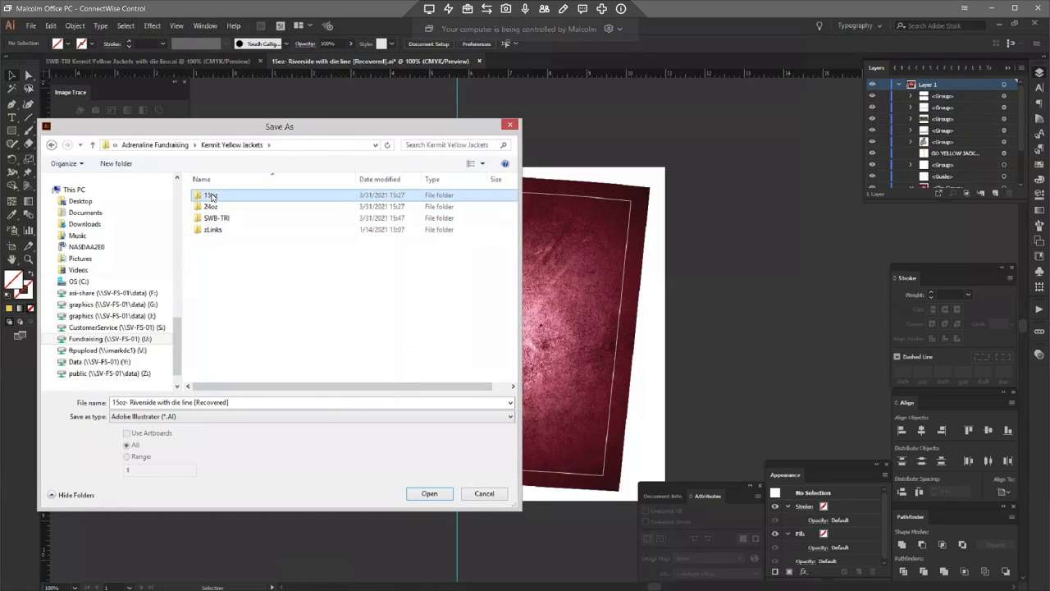
Step: Rename the file to 15oz- Kermit with die line and save it as an Illustrator file with default options
left_click(242, 402)
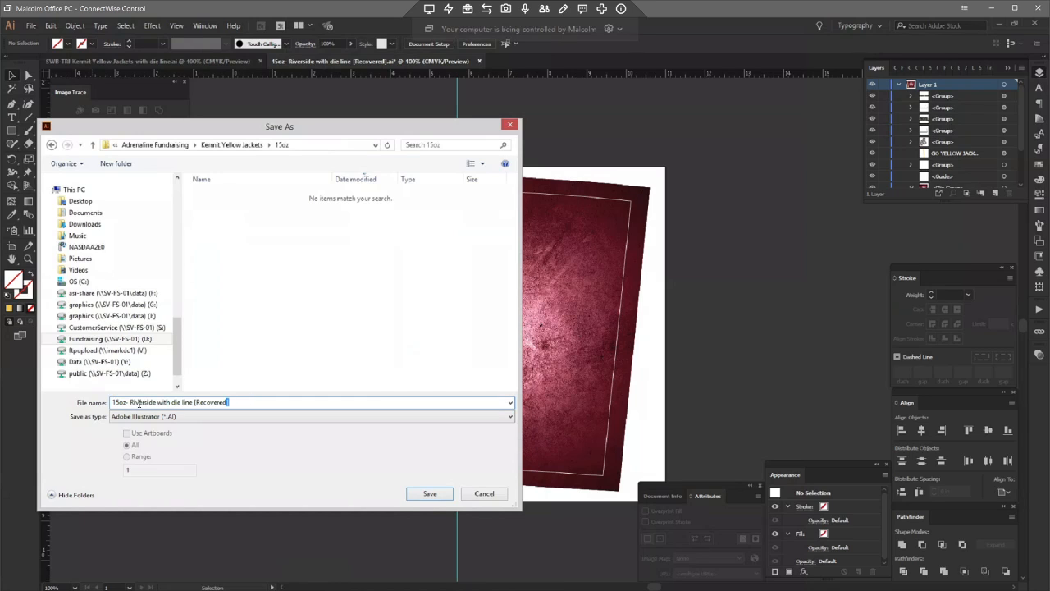
key("ctrl+shift+Left")
key("ctrl+shift+Left")
key("ctrl+shift+Left")
key("ctrl+shift+Left")
key("ctrl+shift+Left")
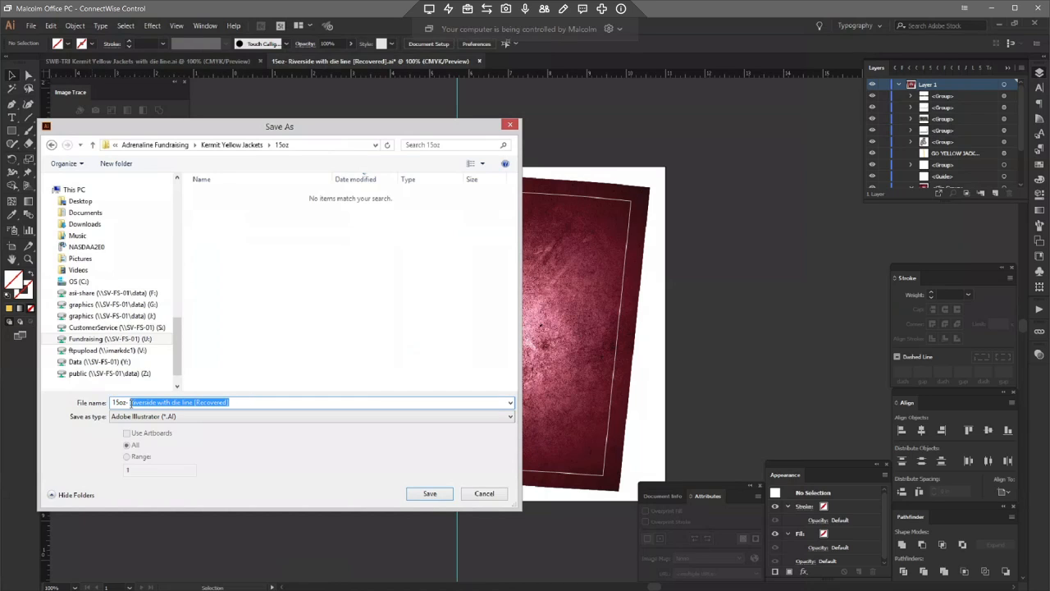
key("ctrl+shift+Right")
key("ctrl+shift+Right")
key("ctrl+shift+Right")
key("ctrl+shift+Right")
key("BackSpace")
key("BackSpace")
key("BackSpace")
key("BackSpace")
key("BackSpace")
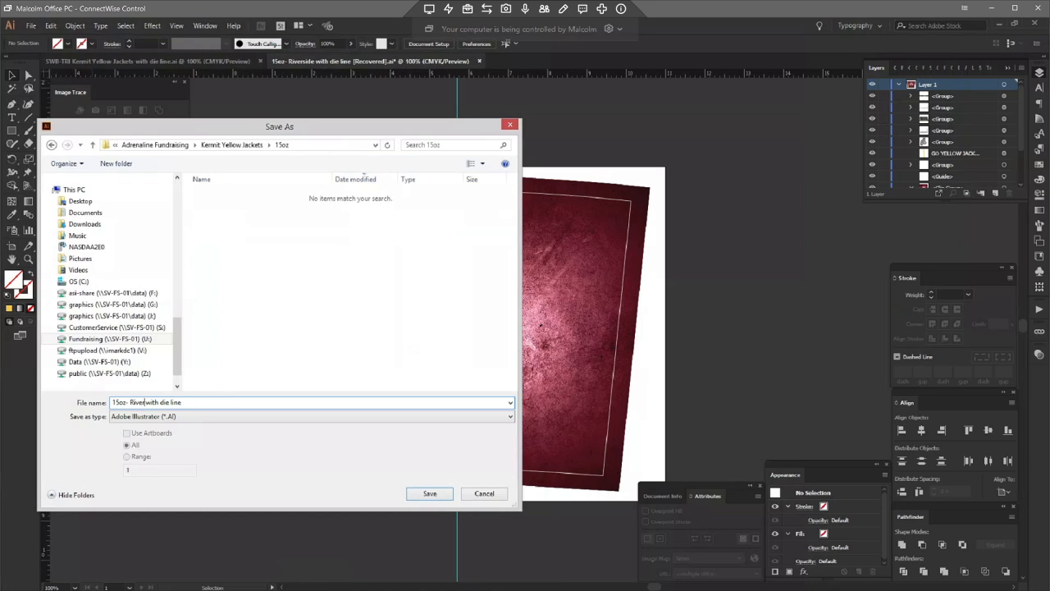
key("BackSpace")
key("BackSpace")
key("BackSpace")
key("BackSpace")
key("BackSpace")
type("Kermit")
left_click(430, 493)
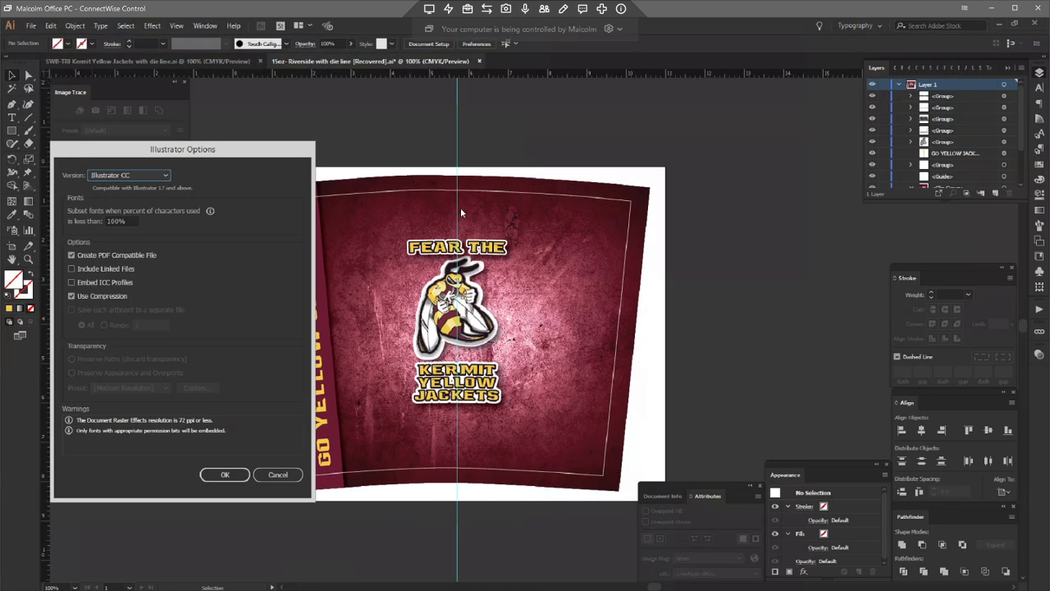
left_click(225, 474)
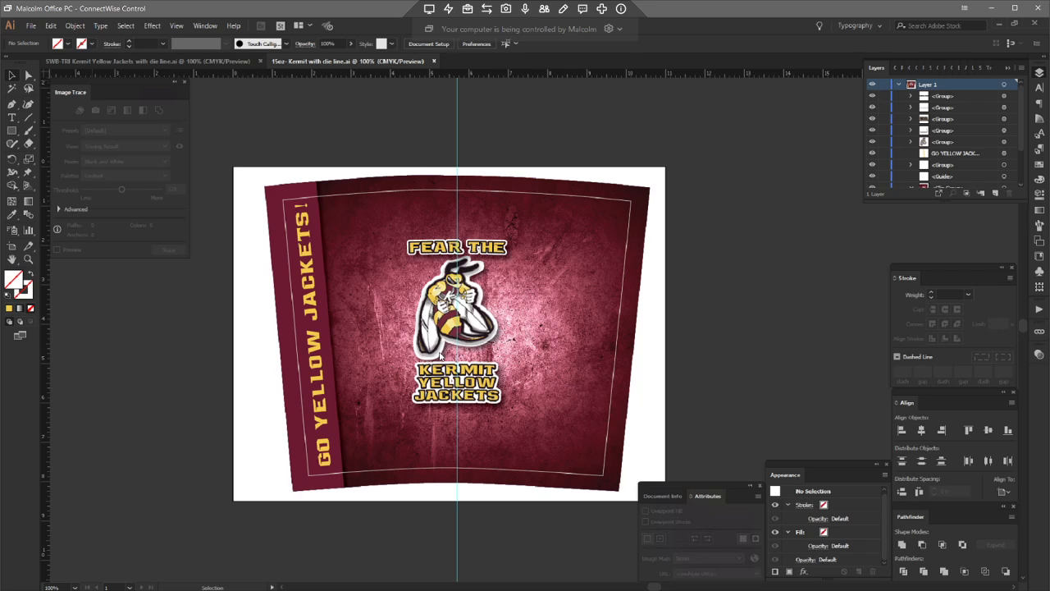
Step: Save the document as Adobe PDF with the High Quality Print preset and Preserve Illustrator Editing Capabilities turned off
left_click(31, 25)
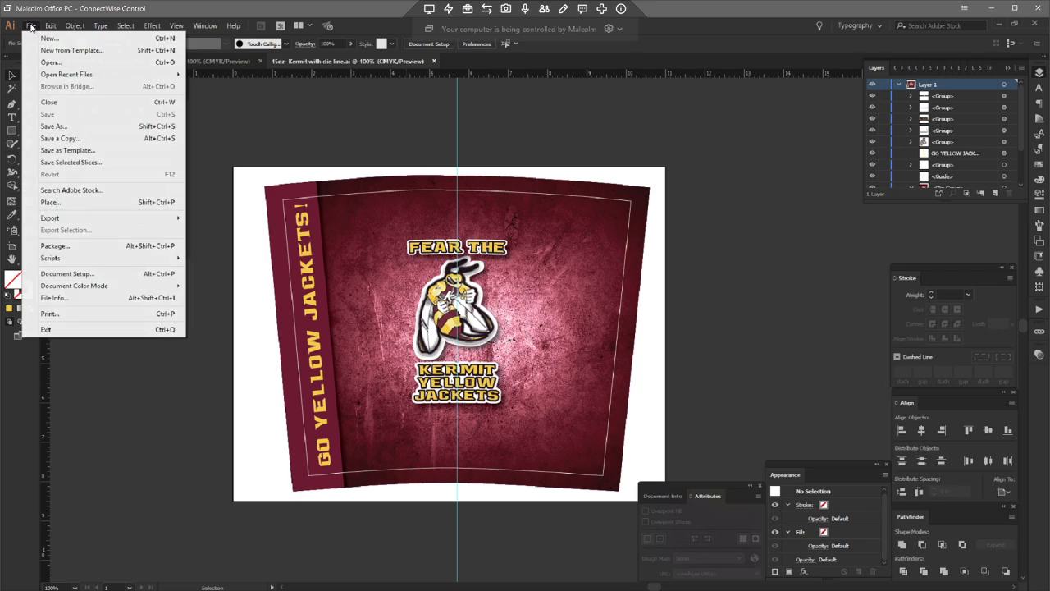
left_click(64, 129)
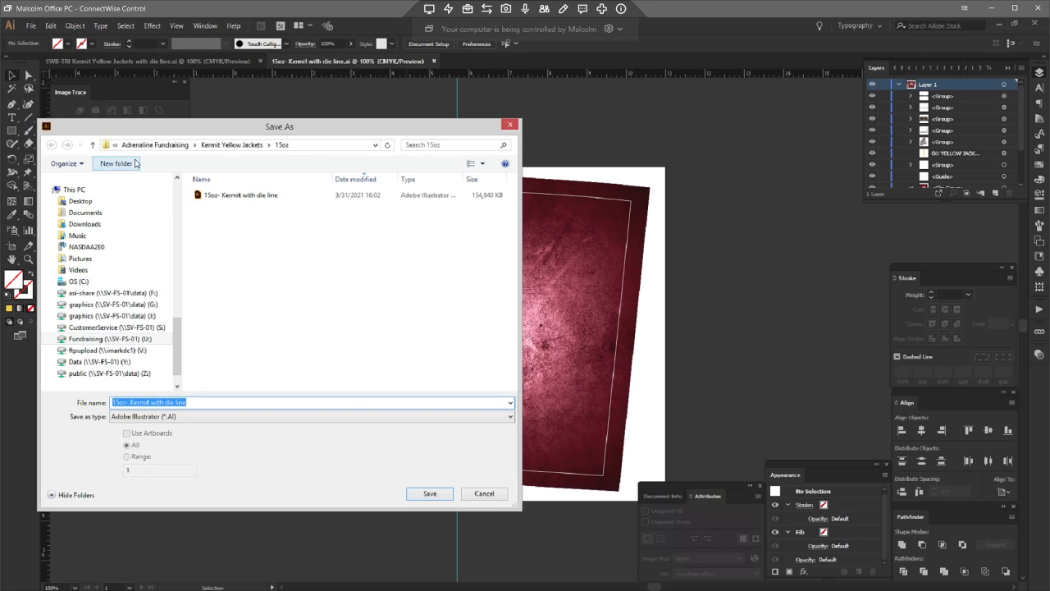
left_click(190, 416)
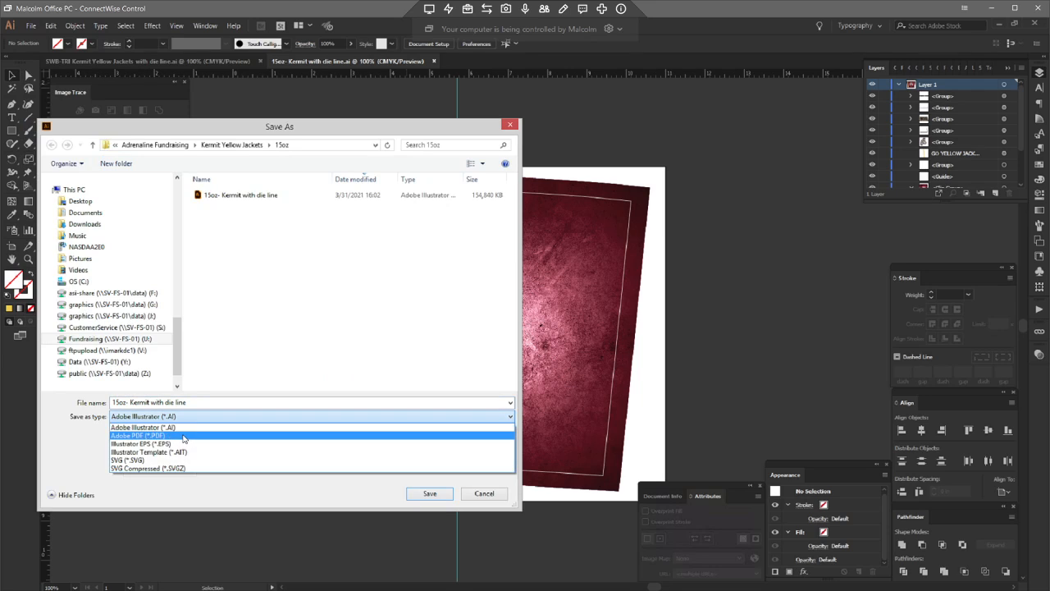
left_click(312, 433)
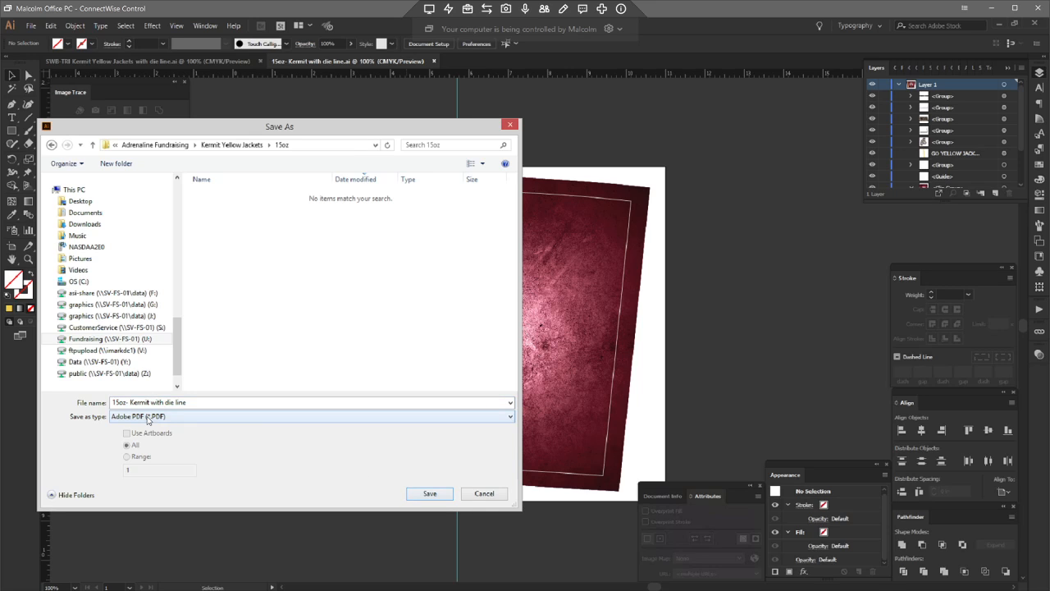
left_click(430, 494)
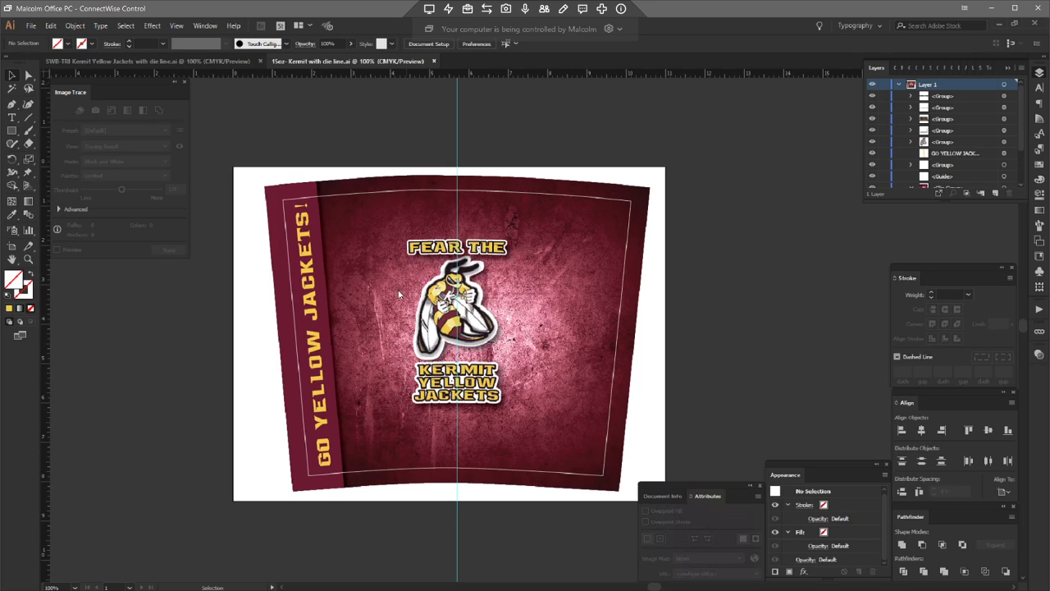
left_click(361, 141)
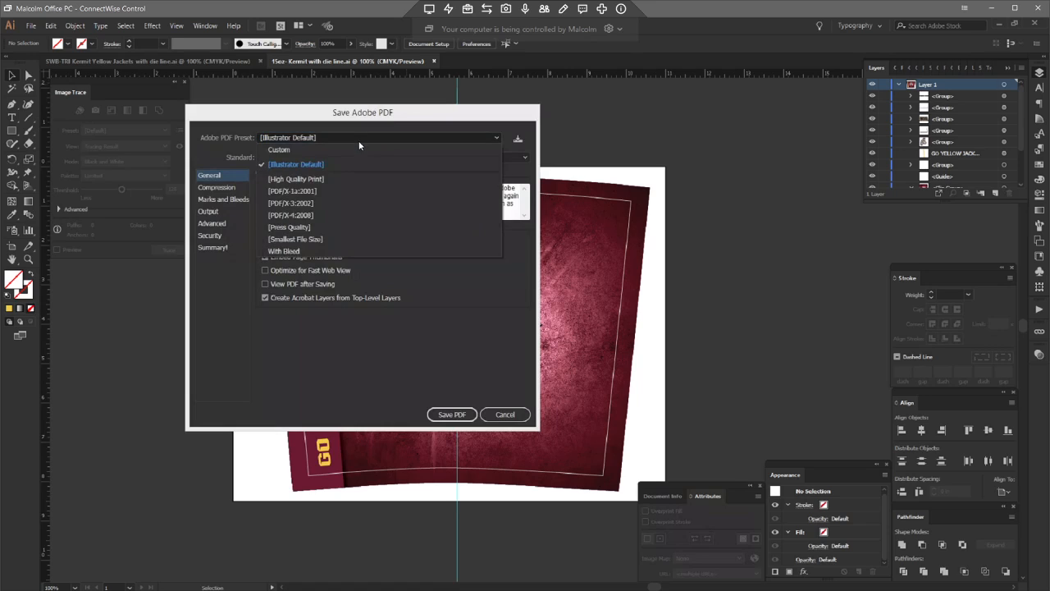
left_click(310, 179)
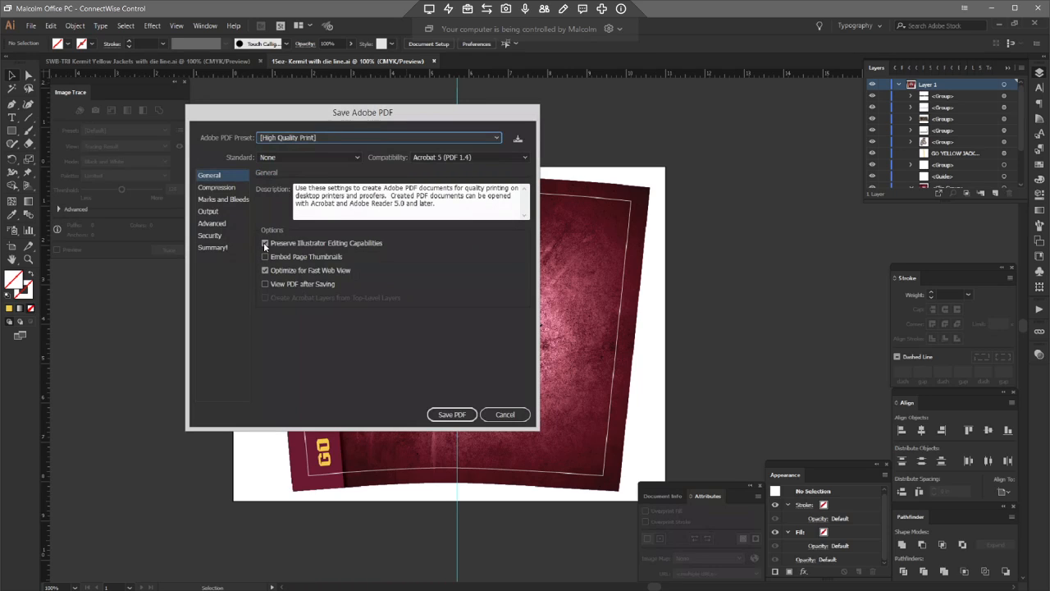
left_click(265, 243)
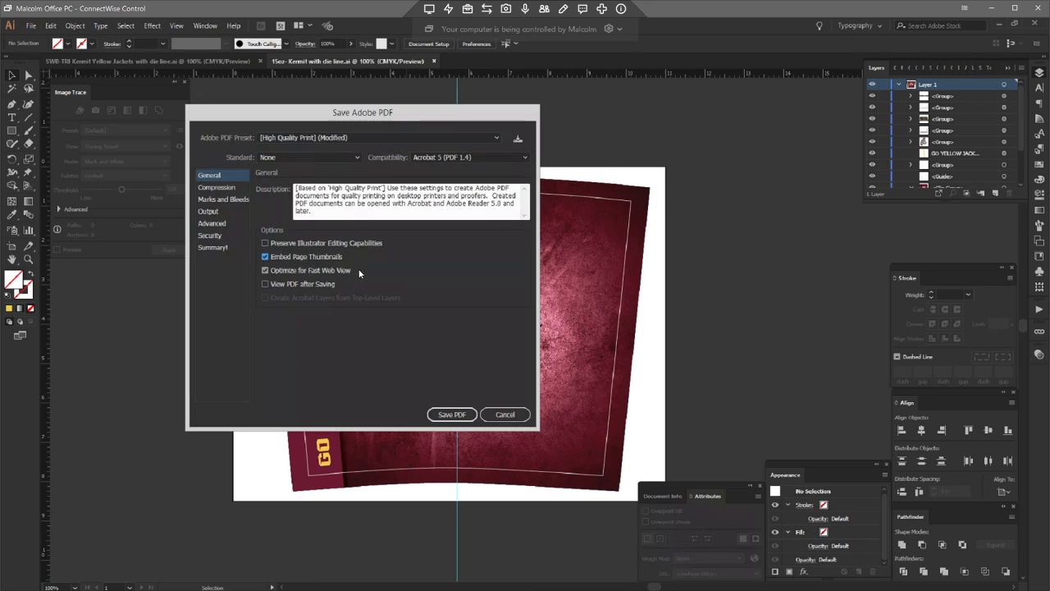
left_click(447, 414)
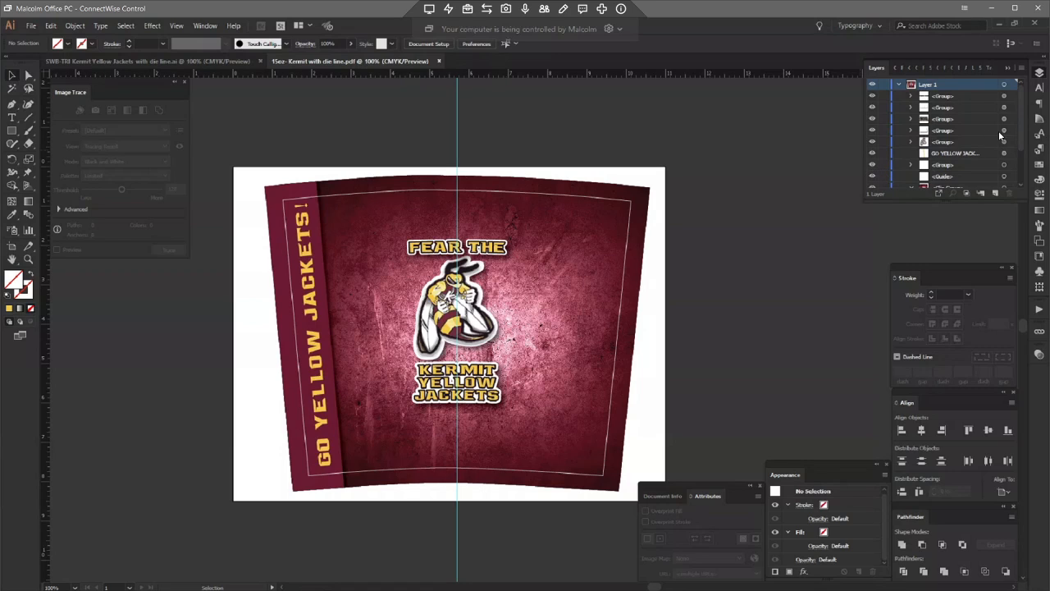
Step: Hide the die line and guide layers on the template
left_click_drag(1025, 153, 1023, 180)
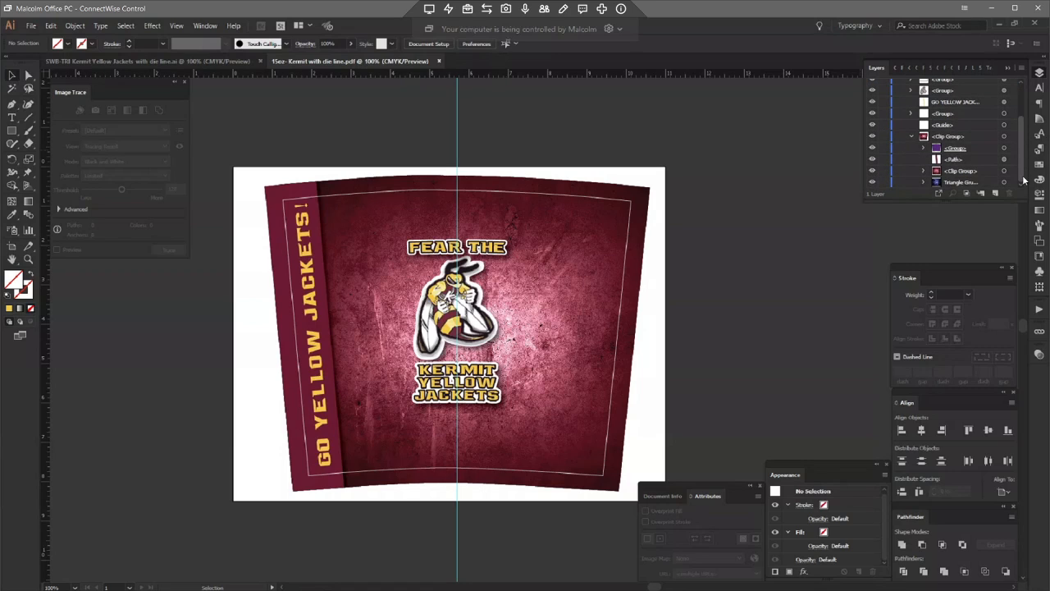
left_click(873, 125)
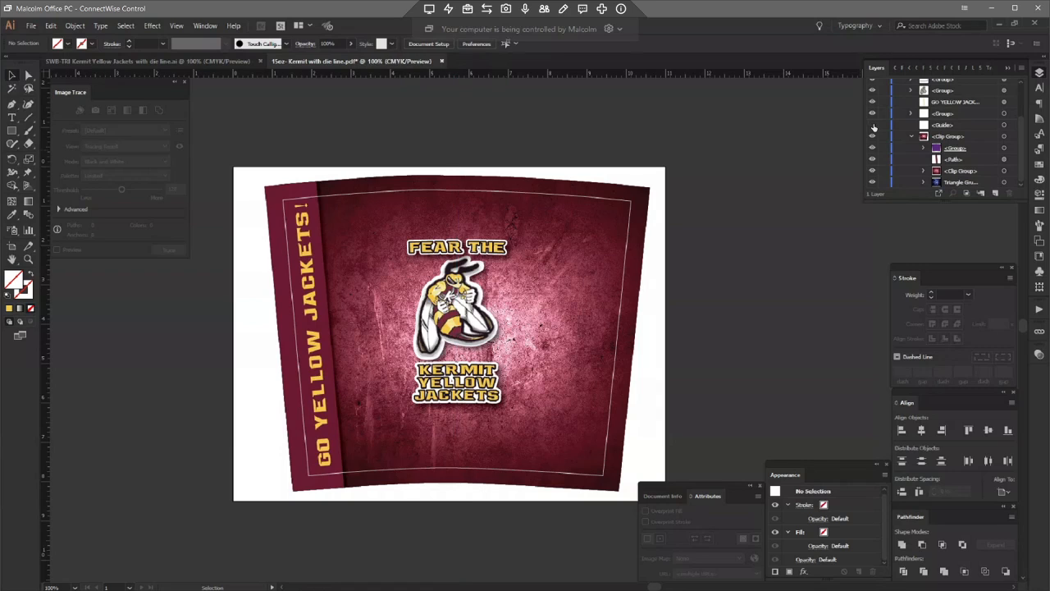
left_click(872, 114)
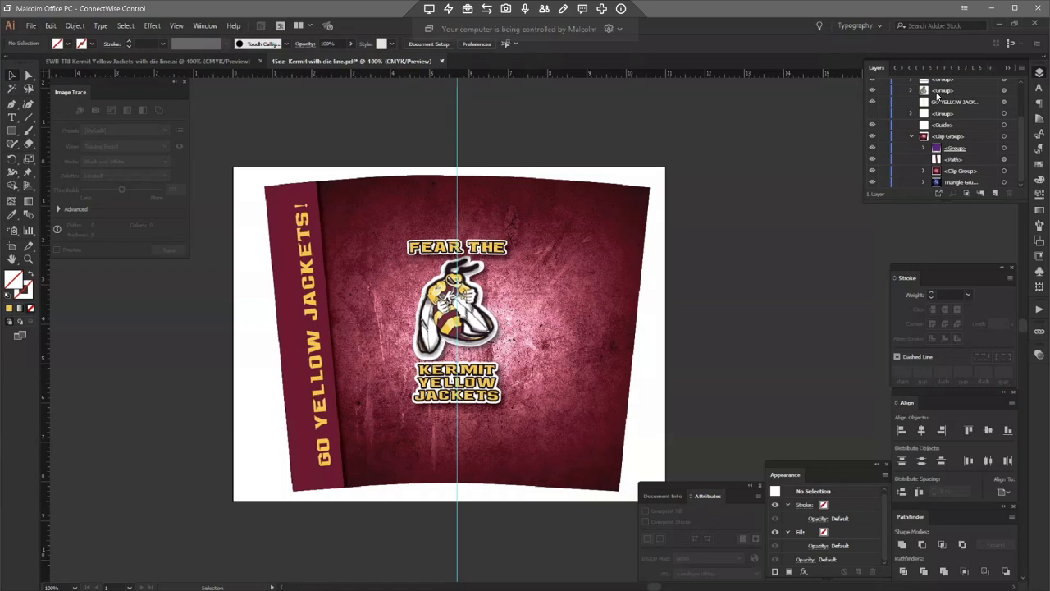
Step: Save another PDF named 15oz- Kermit without die line with the same settings, then close that document
left_click(33, 27)
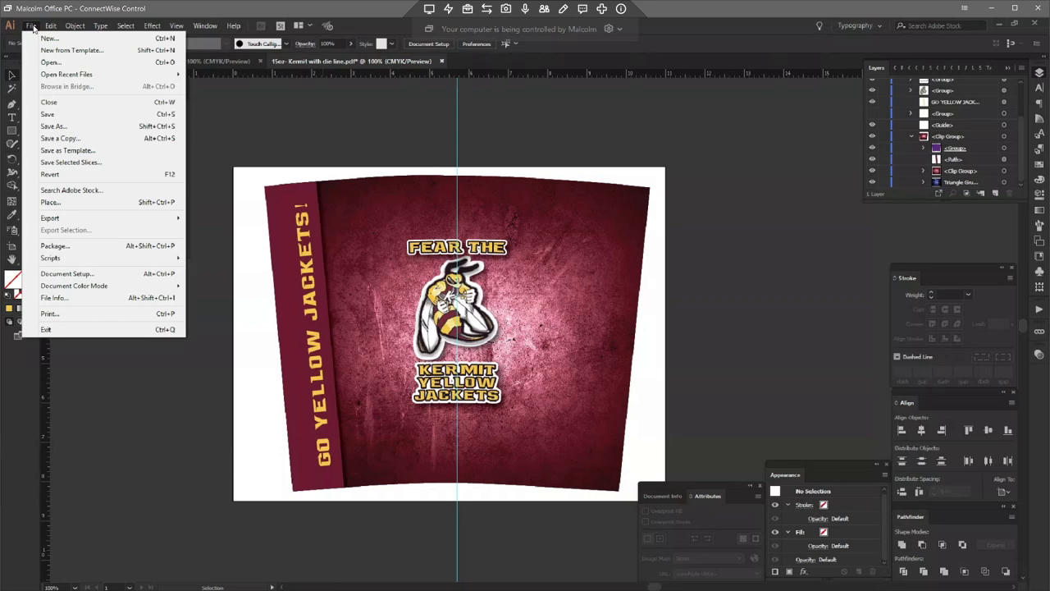
left_click(51, 127)
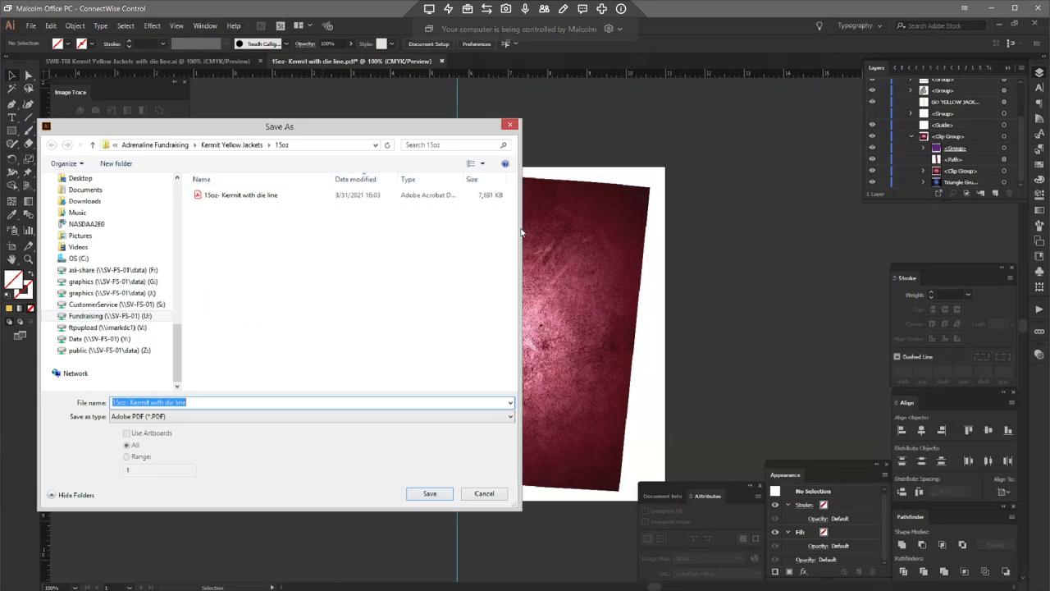
left_click(164, 403)
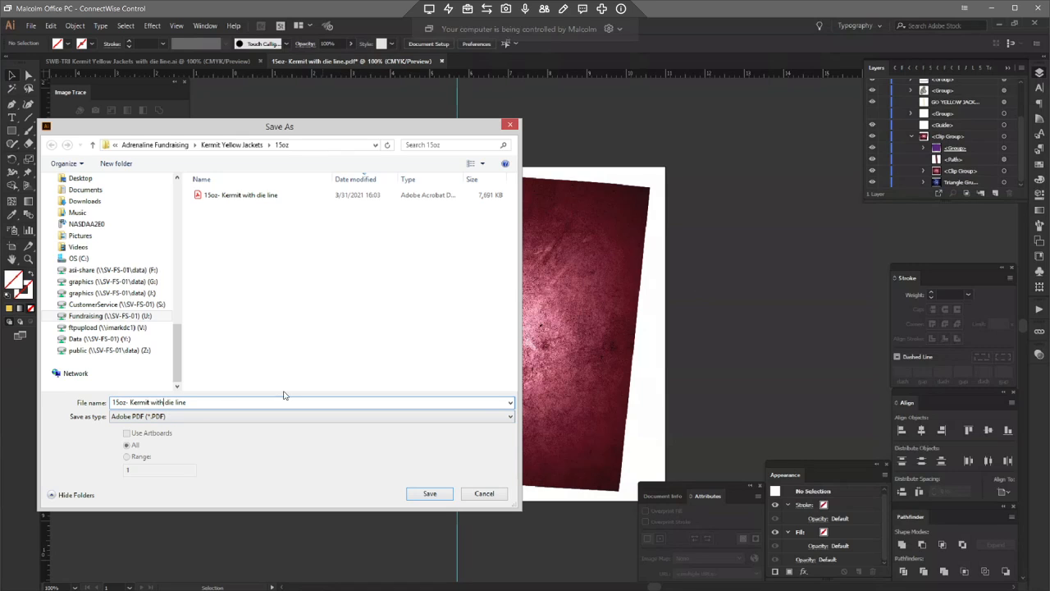
type("out")
left_click(425, 493)
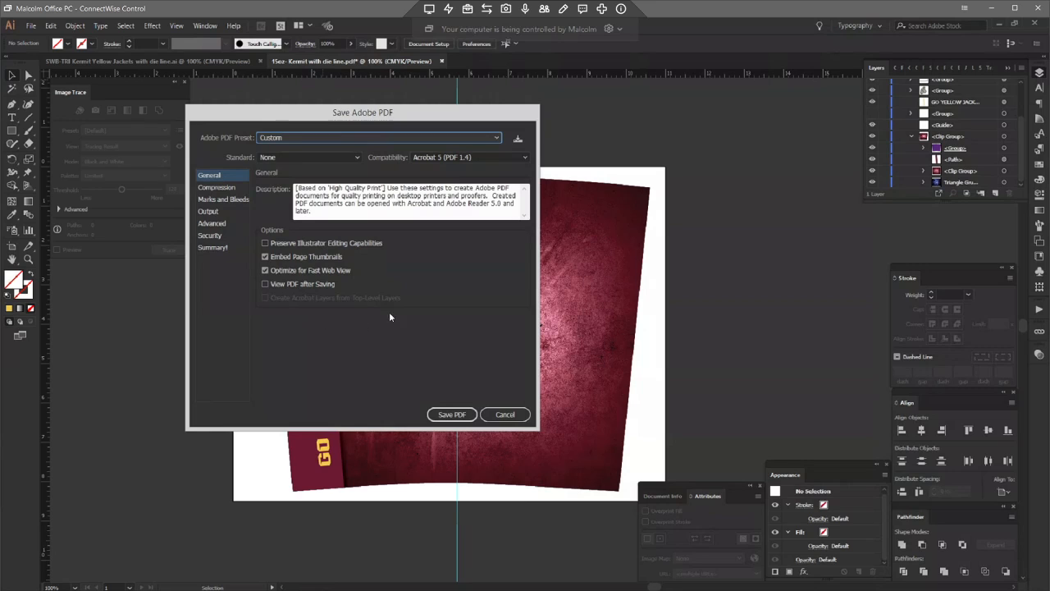
left_click(452, 414)
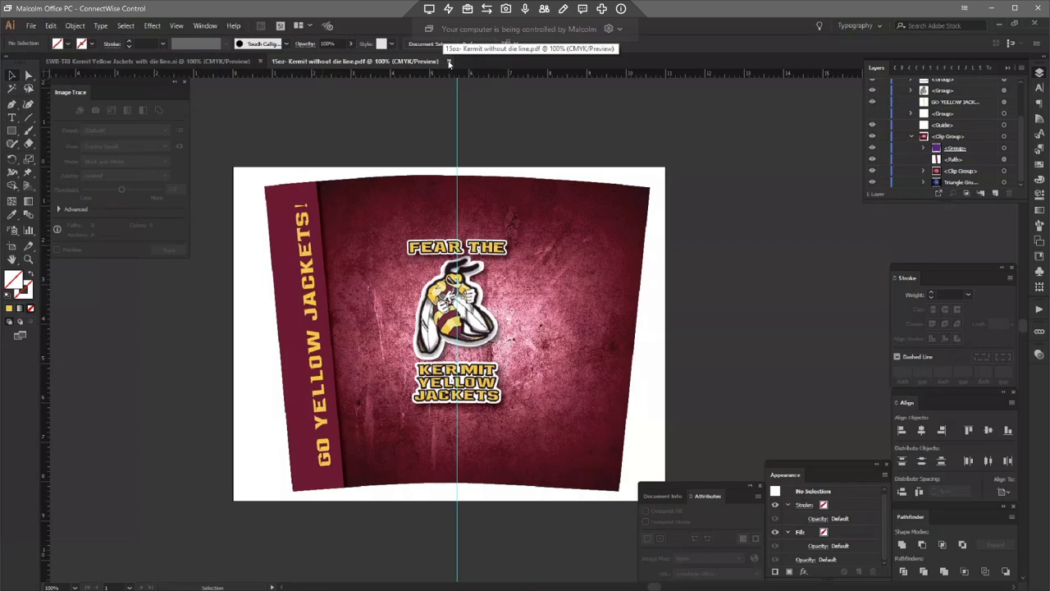
left_click(448, 61)
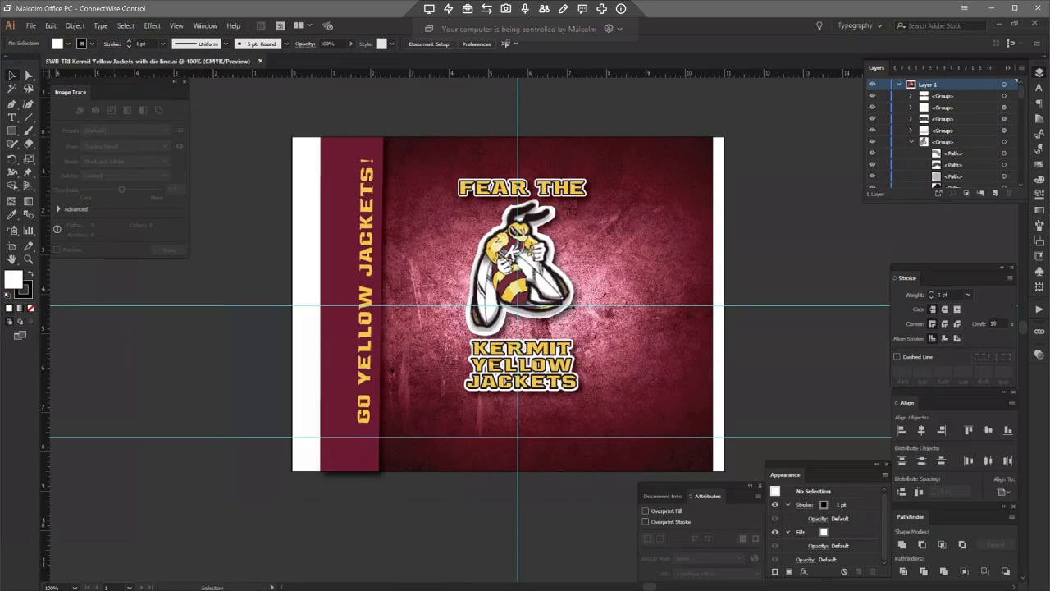
Step: In File Explorer, open the Kermit Yellow Jackets 15oz folder and select the 15oz- Kermit without die line PDF
left_click(73, 543)
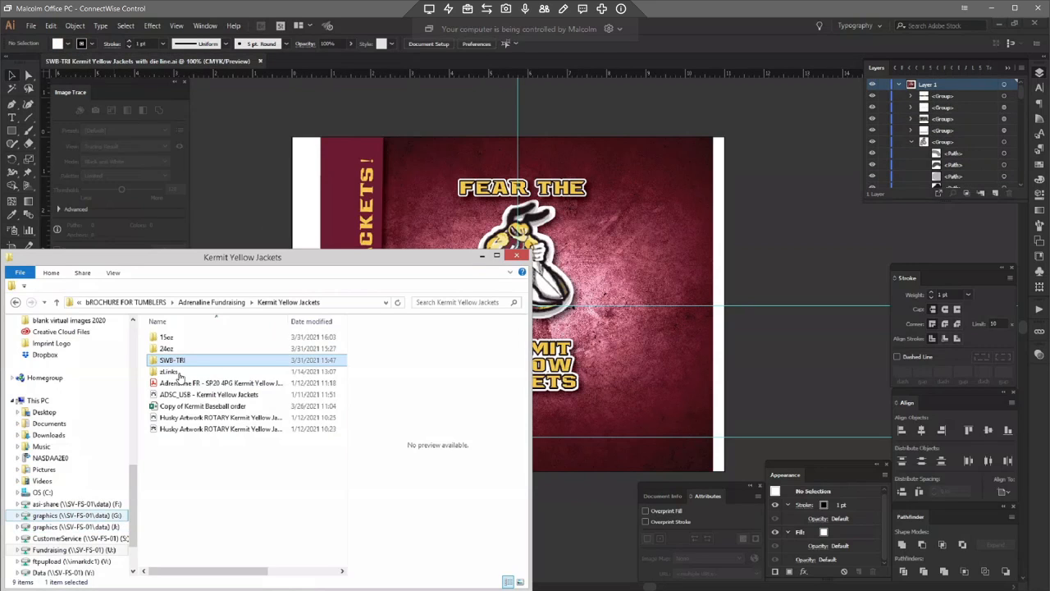
double_click(167, 336)
left_click(197, 361)
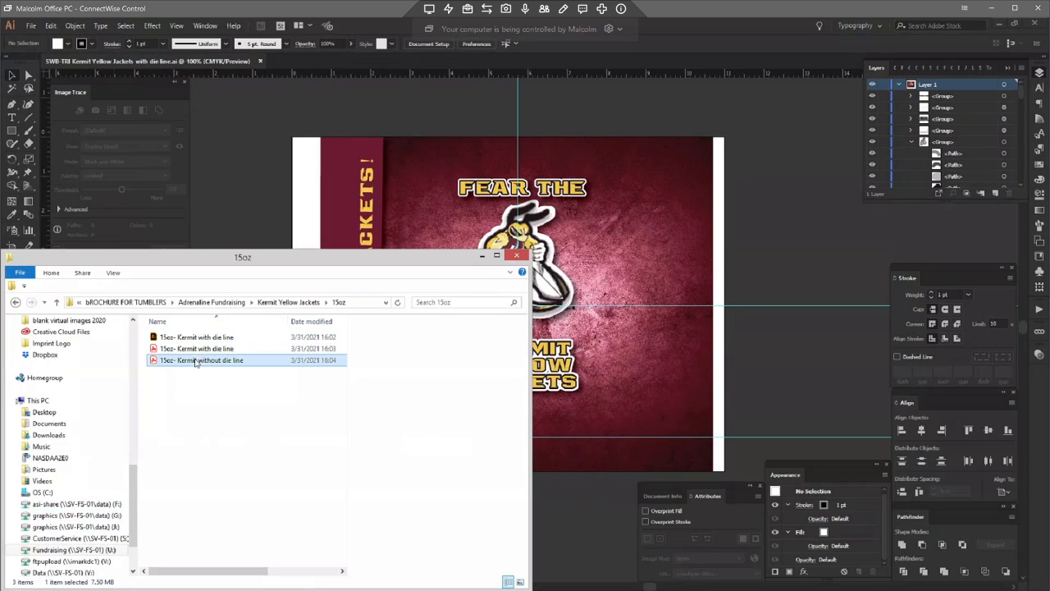
Step: Preview the 15oz- Kermit without die line PDF in File Explorer, then return to Illustrator
left_click(199, 349, "ctrl")
key("alt+p")
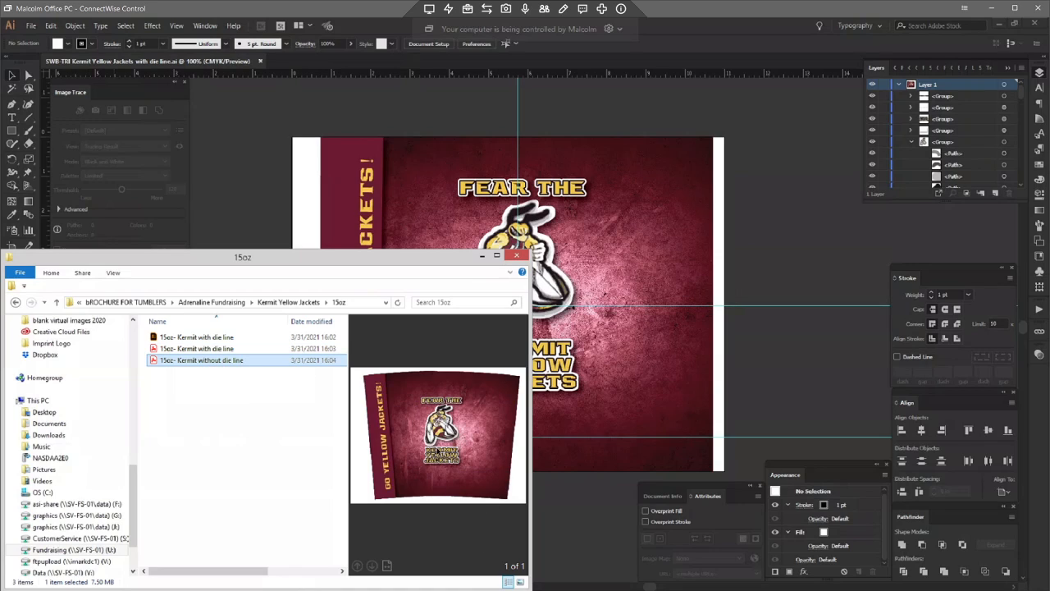
left_click(286, 301)
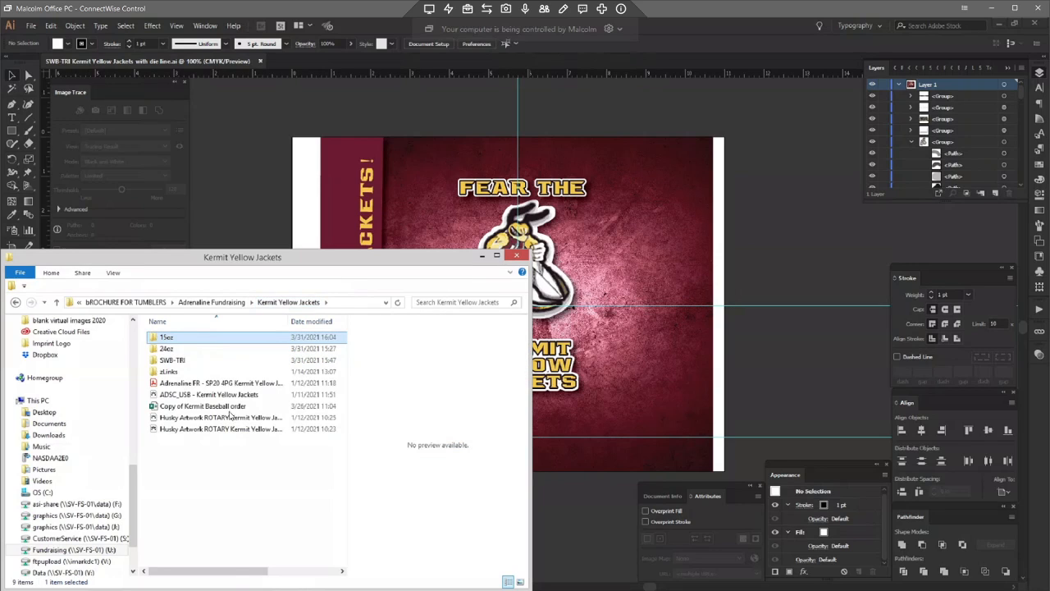
left_click(230, 158)
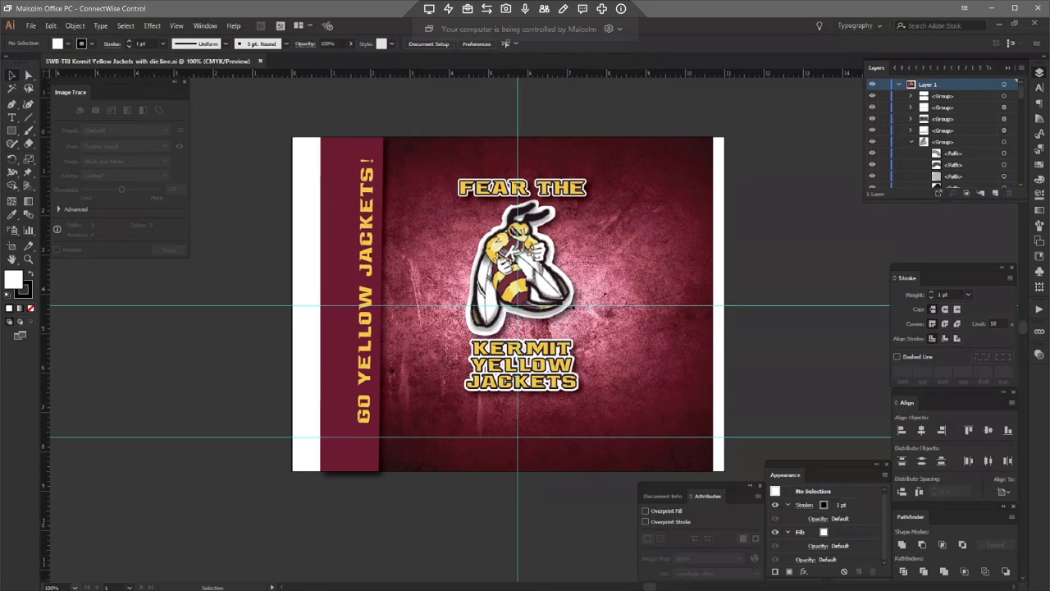
Step: Open the 24oz- Riverside with die line template from the PDF Flats folder in Illustrator
mouse_move(76, 587)
left_click(165, 552)
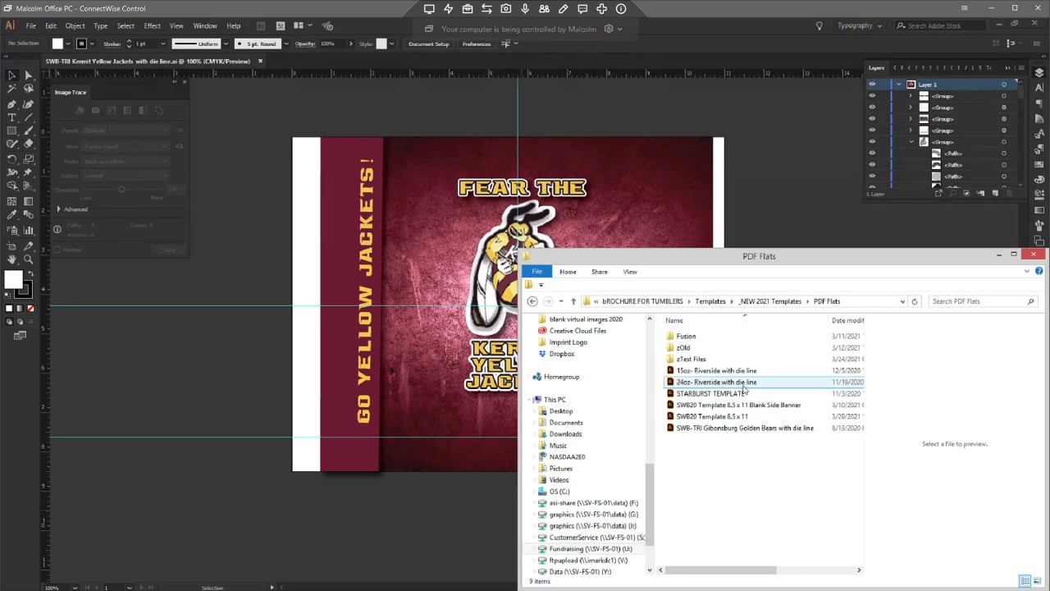
left_click_drag(743, 384, 459, 59)
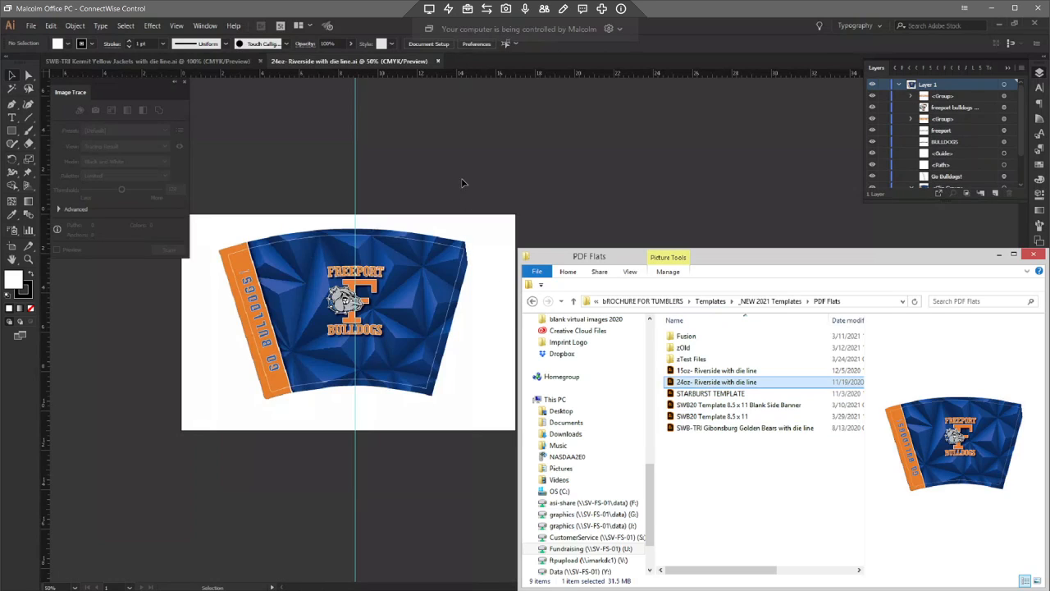
Step: Copy all the Kermit Yellow Jackets artwork and paste it beside the 24oz Riverside template
left_click(462, 179)
left_click(187, 62)
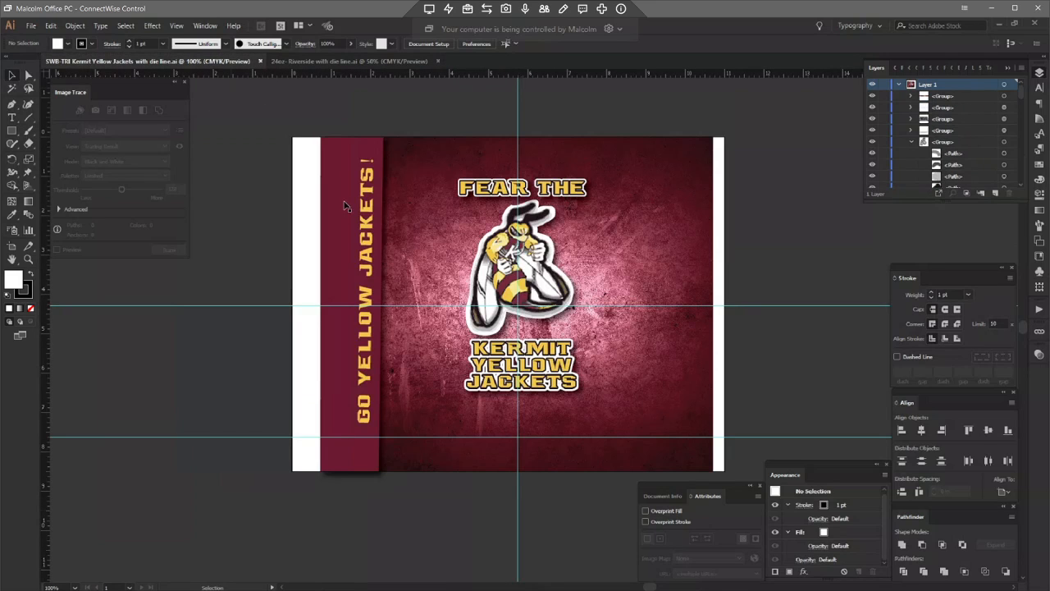
left_click_drag(255, 125, 784, 515)
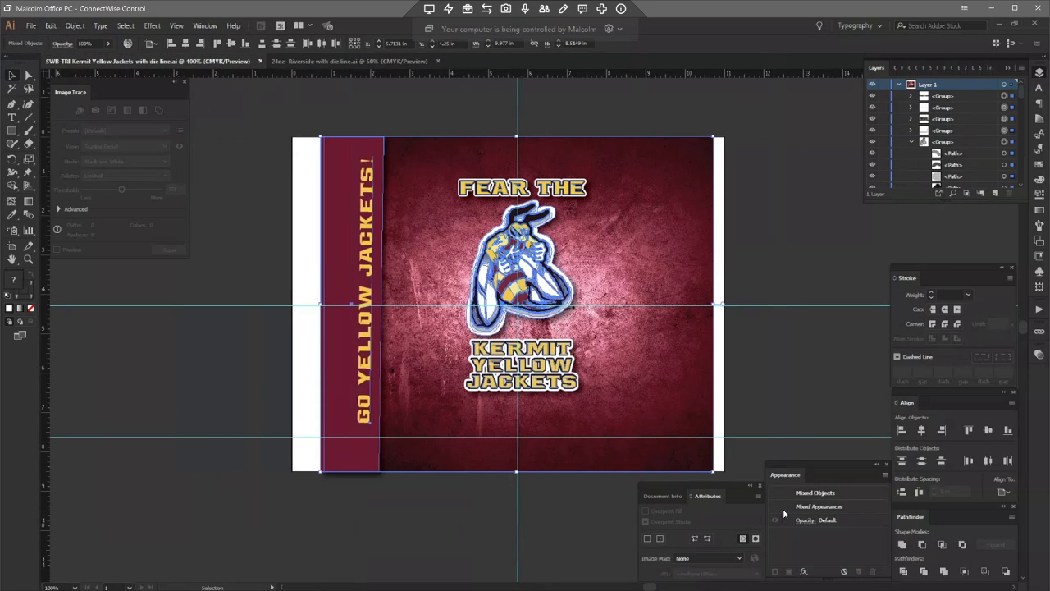
left_click(354, 63)
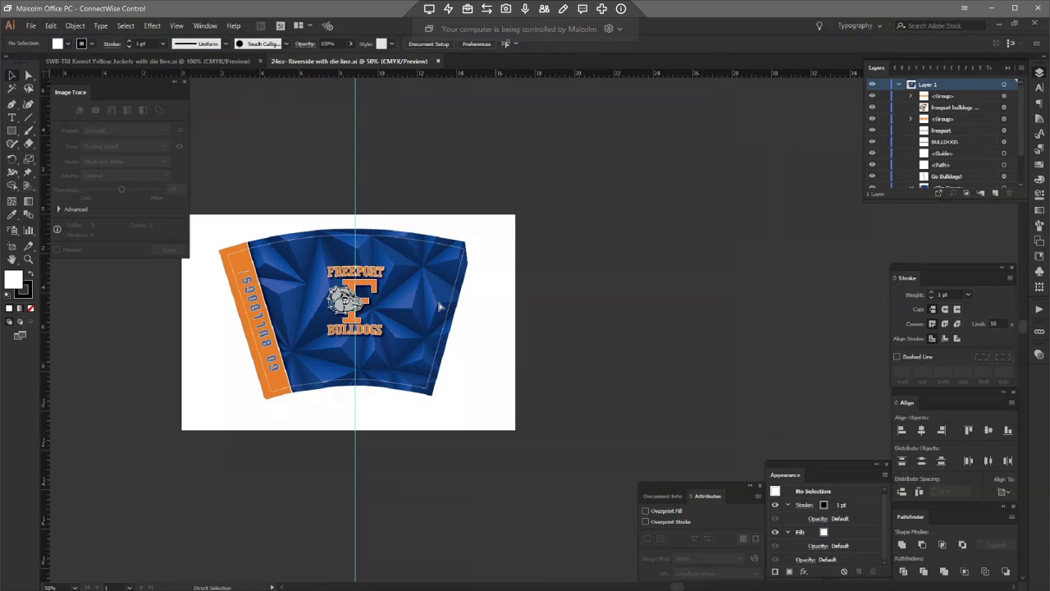
key("ctrl+v")
left_click_drag(444, 284, 531, 273)
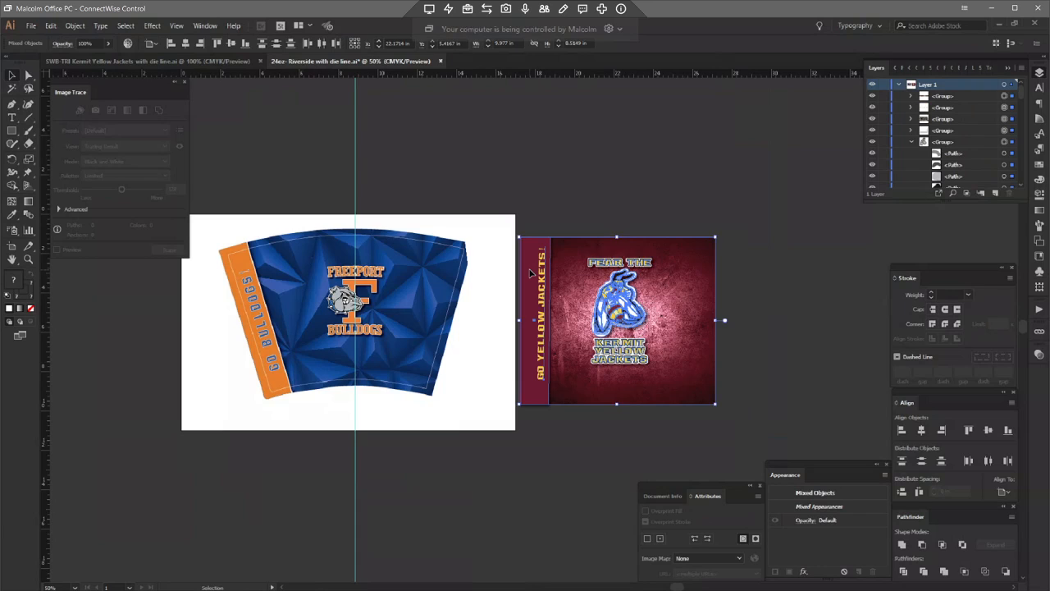
Step: Delete the Freeport Bulldogs logo from the 24oz template
key("ctrl+plus")
left_click(395, 153)
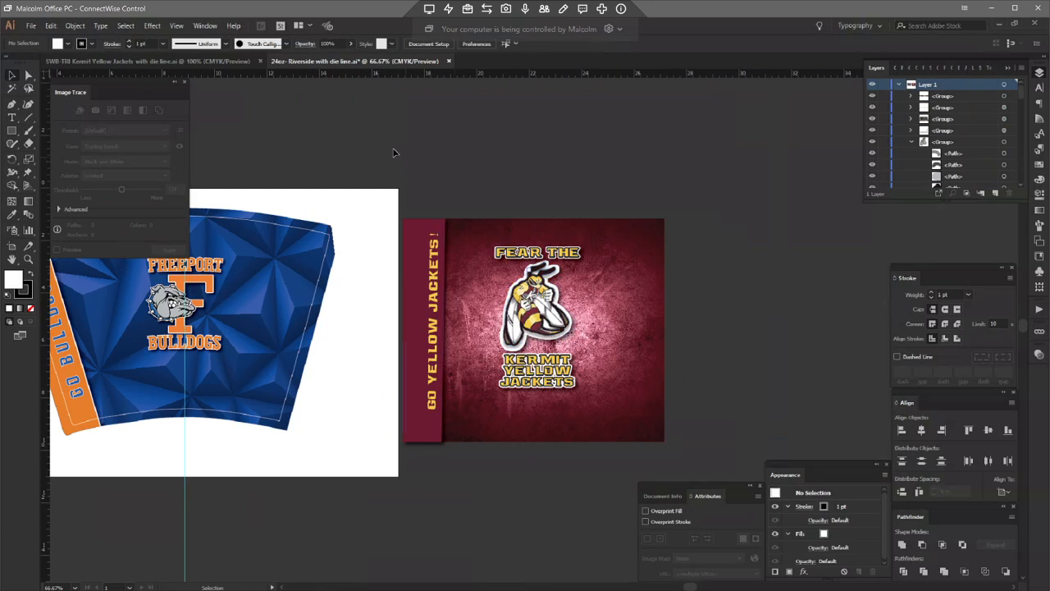
key("space")
left_click_drag(649, 198, 917, 238)
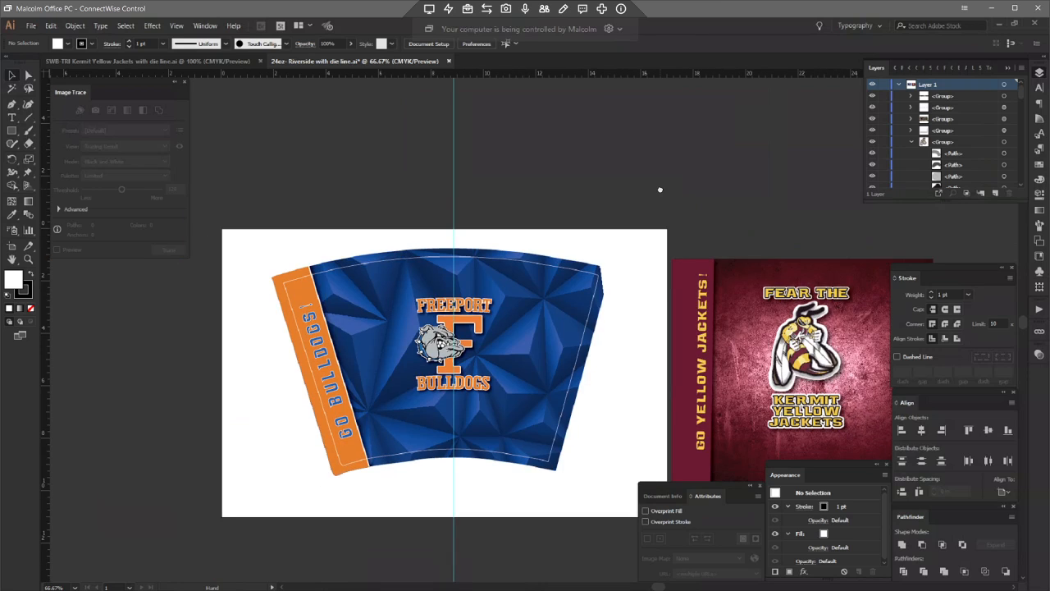
left_click_drag(391, 205, 506, 244)
left_click_drag(519, 175, 586, 300)
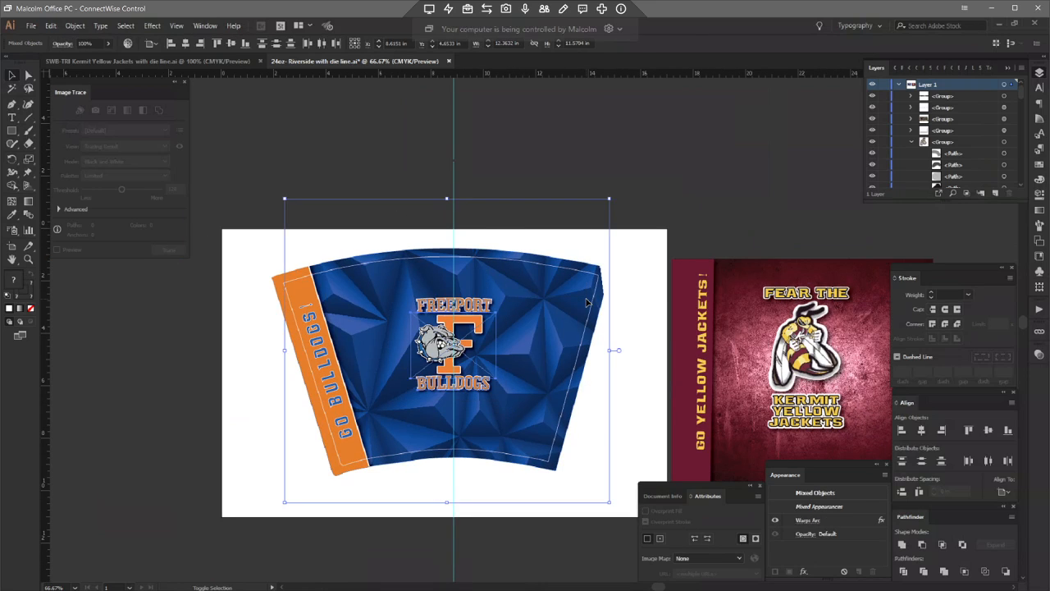
left_click(583, 293, "shift")
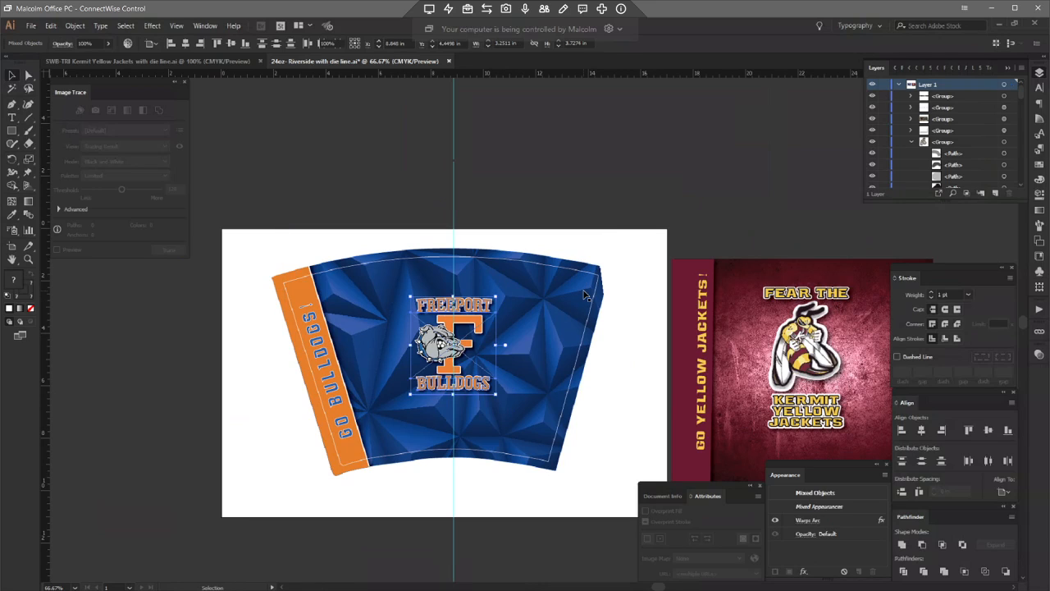
key("Delete")
Step: Fill the orange side band of the 24oz template with the Kermit maroon using the Eyedropper
left_click(282, 305)
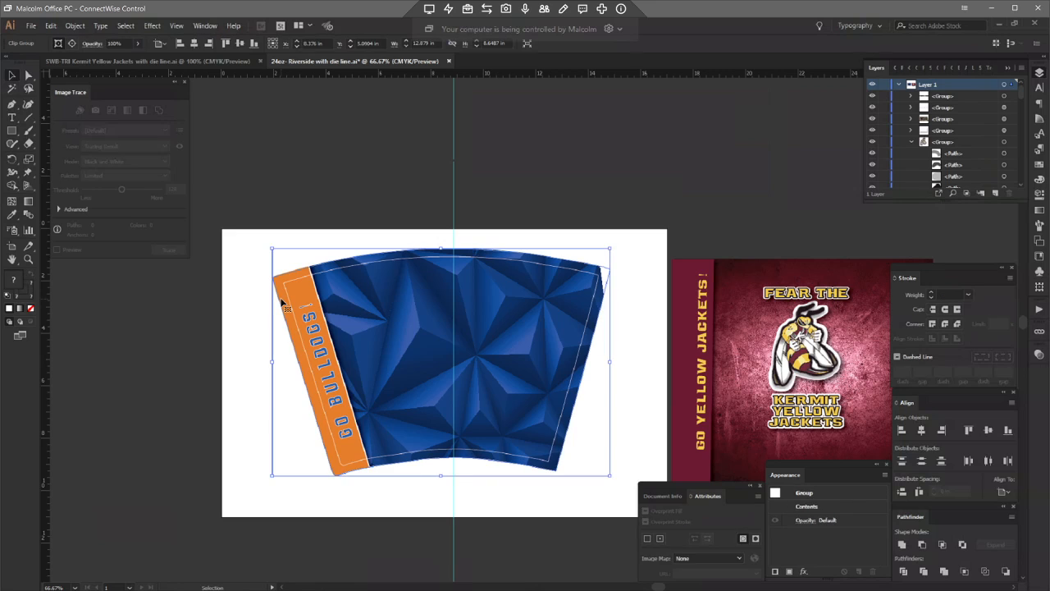
double_click(282, 304)
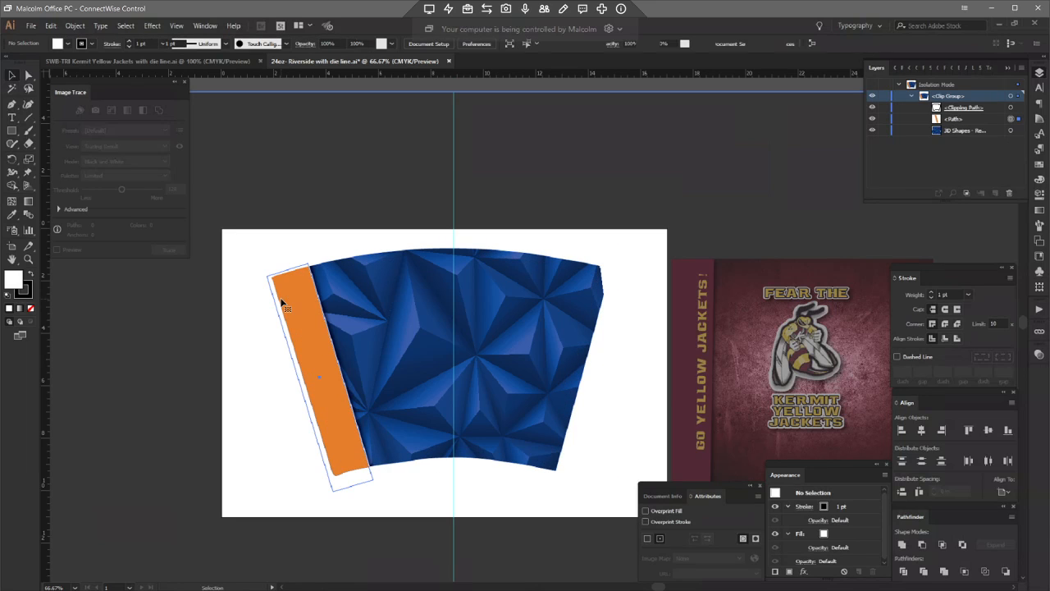
left_click(308, 331)
double_click(408, 92)
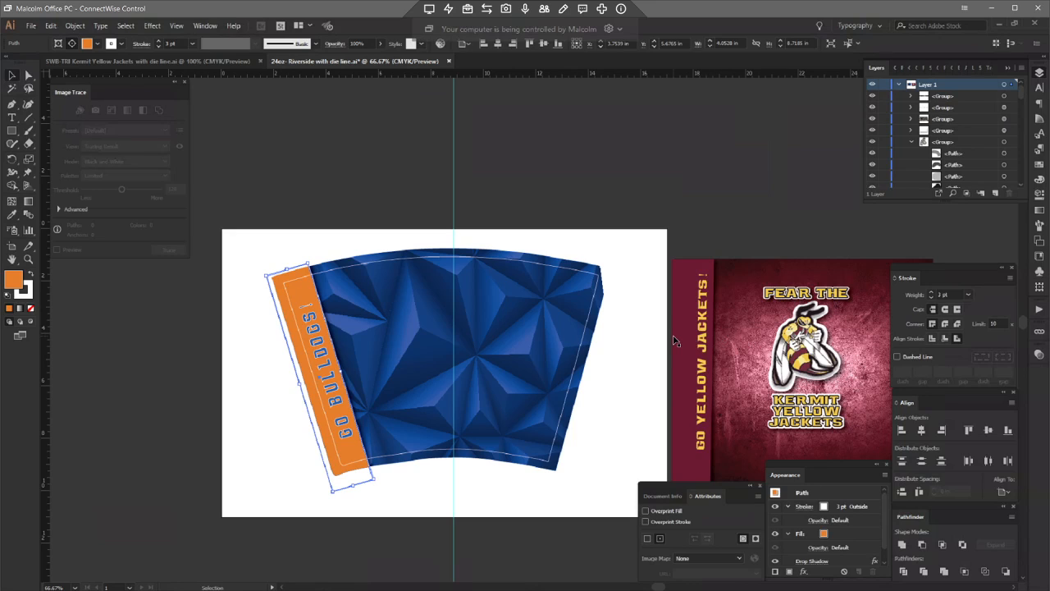
key("i")
left_click(685, 312)
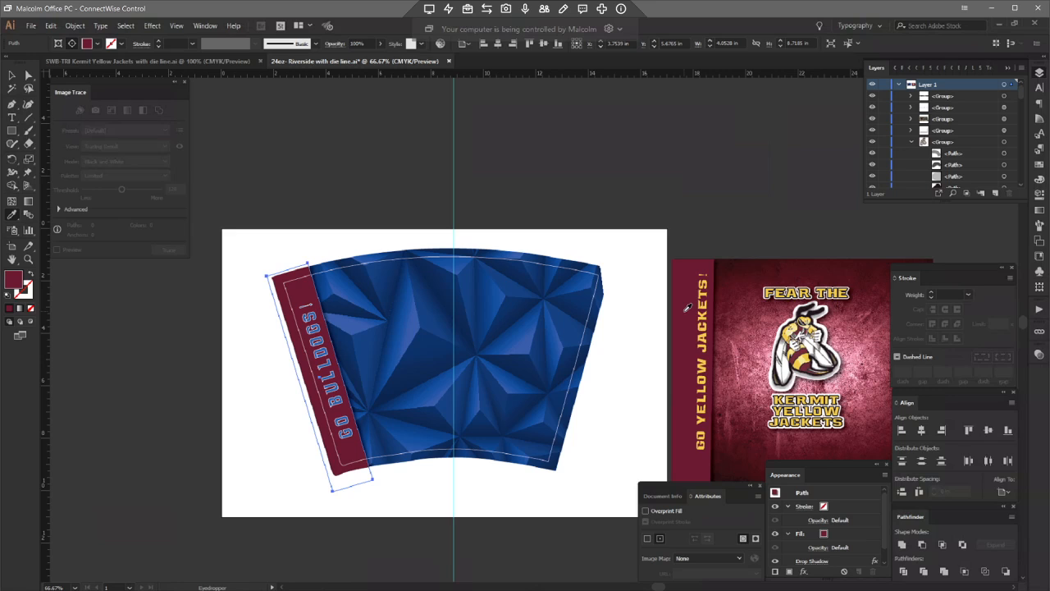
key("v")
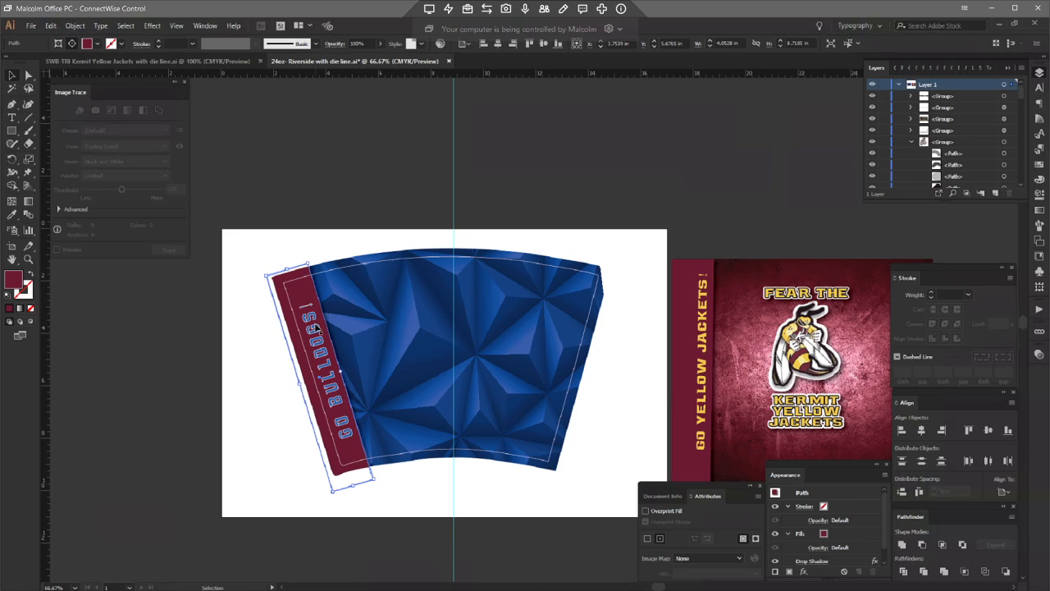
Step: Apply the Kermit yellow text style to the side band text with the Eyedropper
left_click(317, 331)
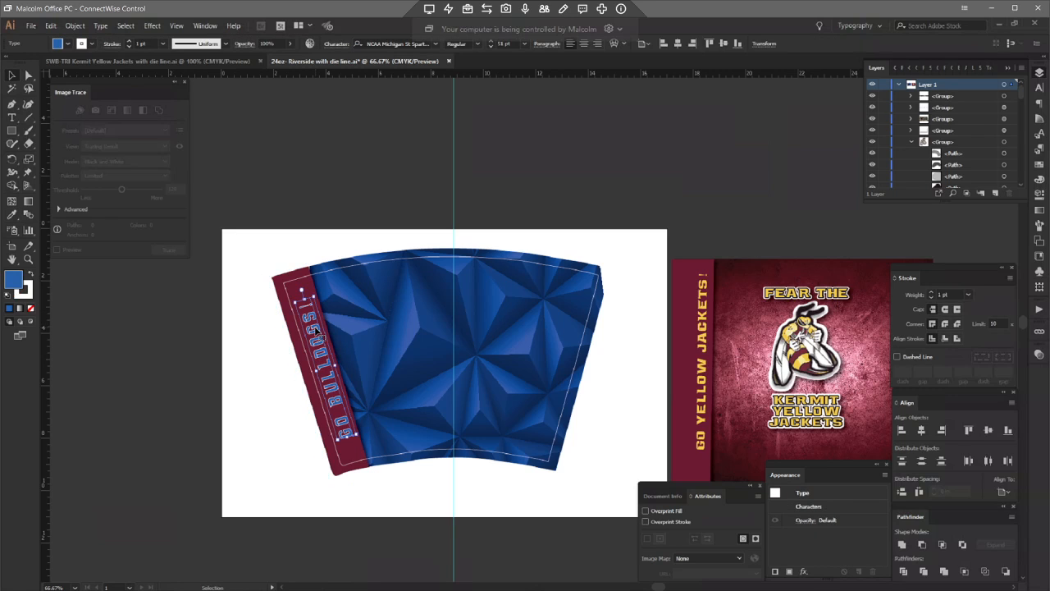
key("i")
left_click(703, 325)
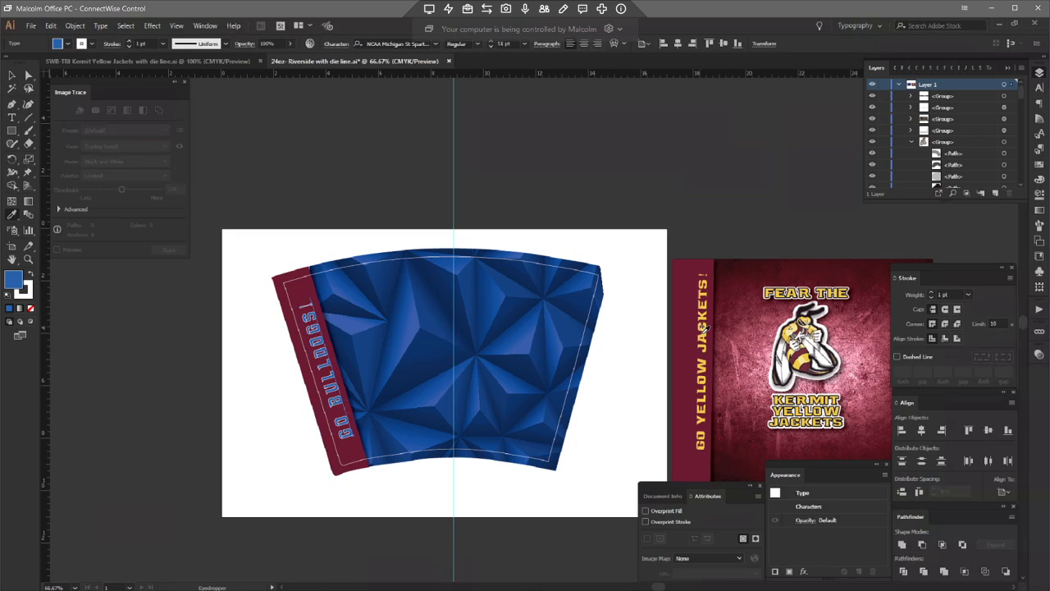
left_click(704, 332)
key("v")
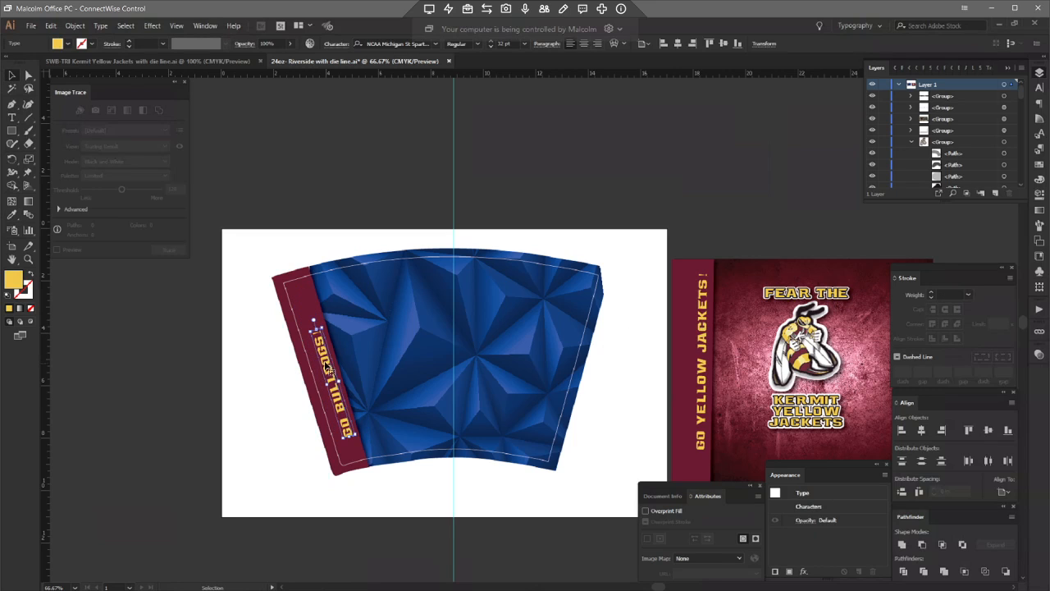
Step: Replace BULLDOGS with YELLOW JACKETS in the side band text
double_click(325, 358)
left_click_drag(317, 333, 342, 415)
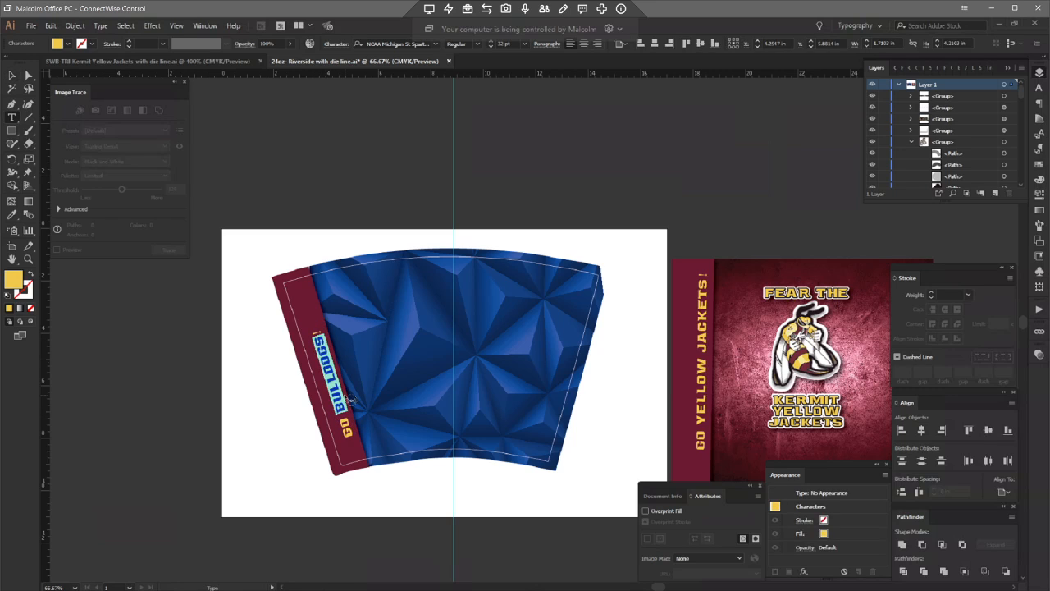
type("YELLOW JACKET")
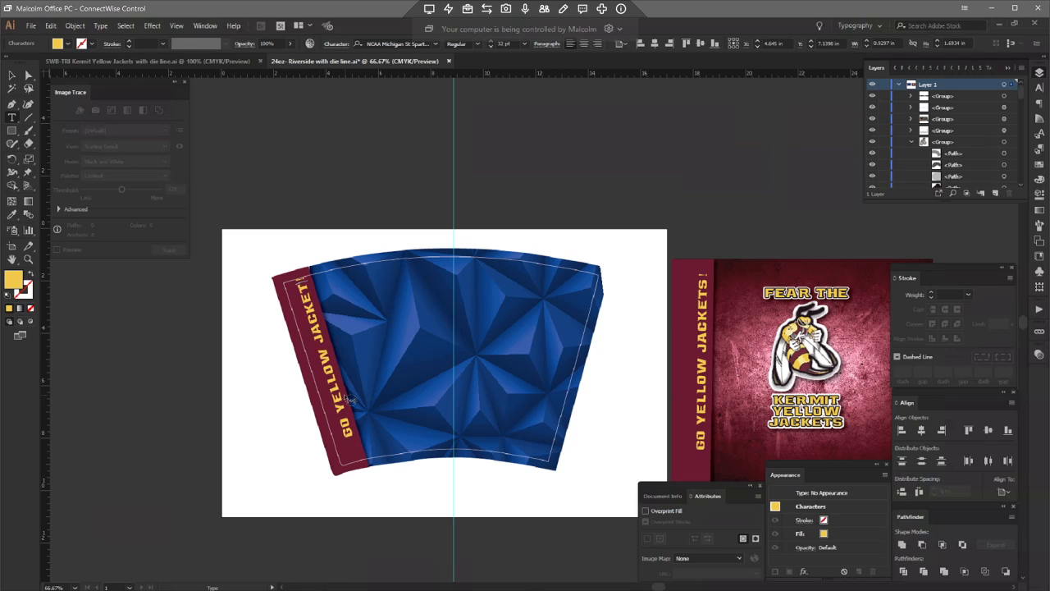
type("S")
Step: Nudge the side band text downward so it sits centered in the maroon band
left_click(11, 75)
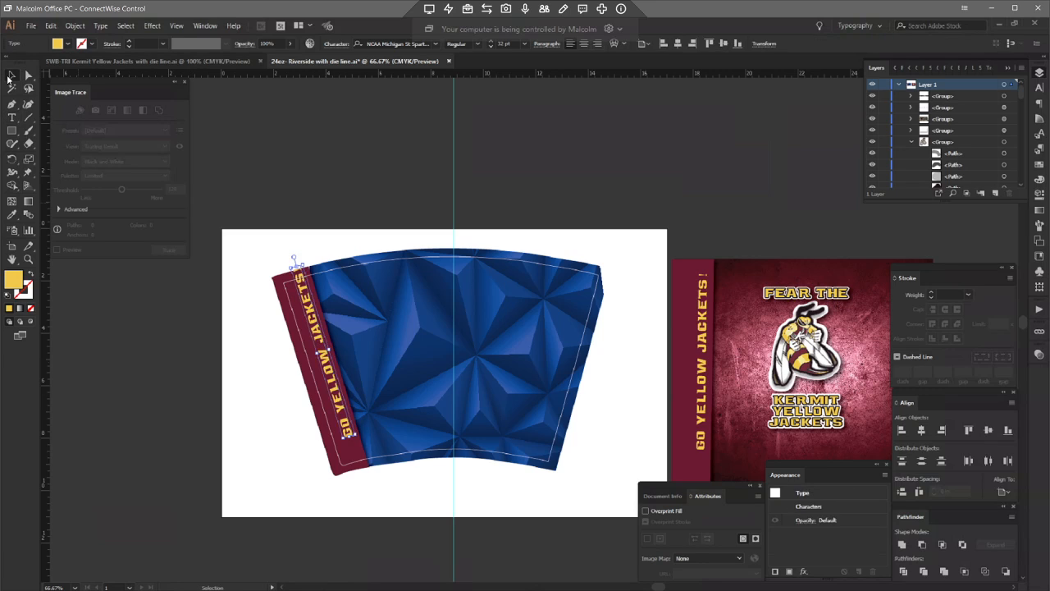
key("Down")
key("Down")
key("Down")
key("Down")
key("Down")
key("Down")
key("Down")
key("Down")
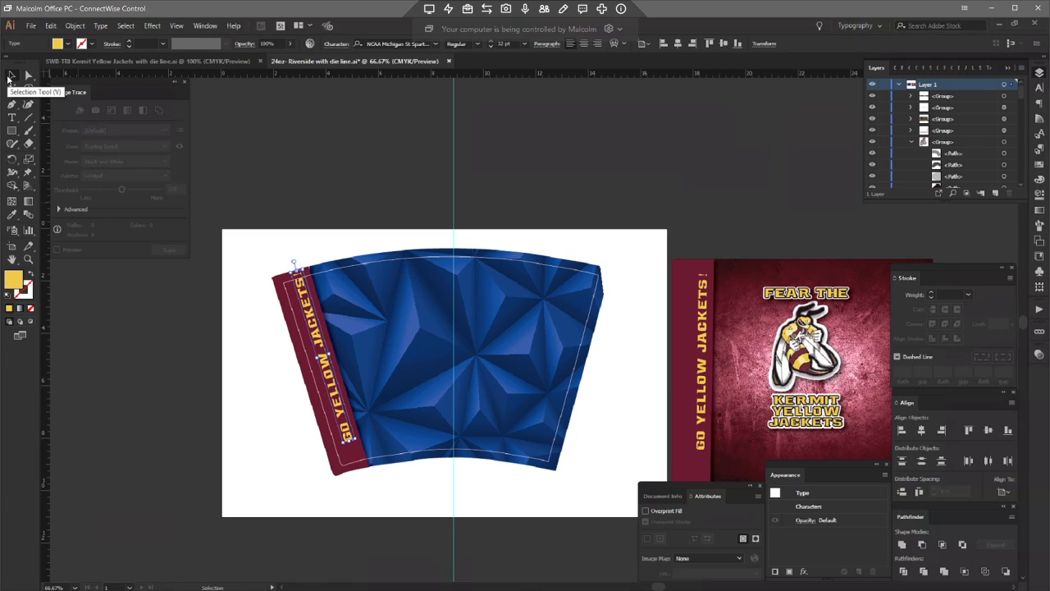
key("Down")
key("Down")
key("Down")
key("Down")
key("Down")
key("Down")
key("Down")
key("Down")
key("Down")
key("Down")
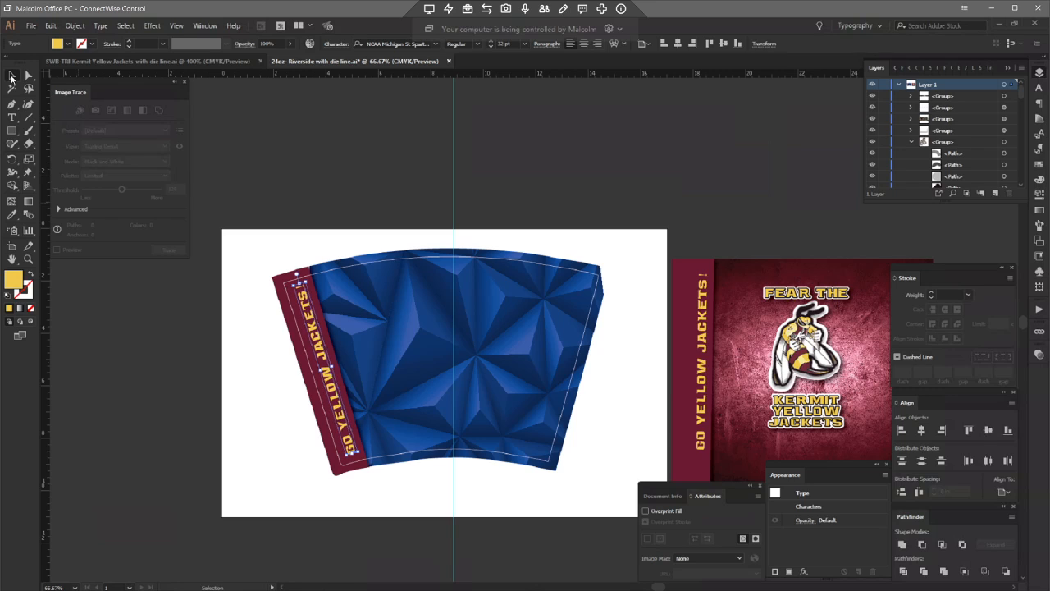
left_click(283, 392)
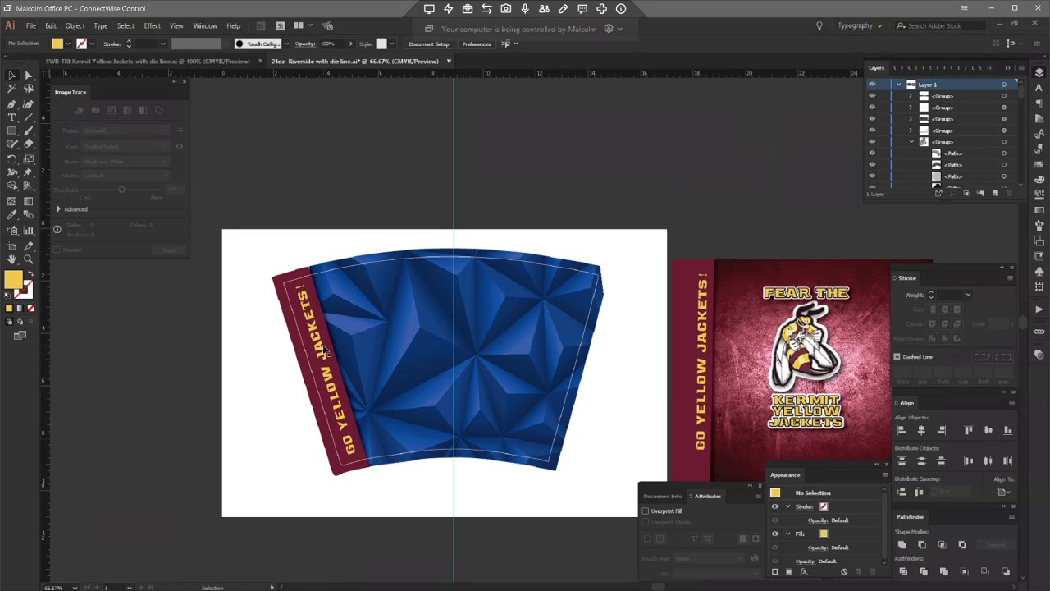
left_click(325, 351)
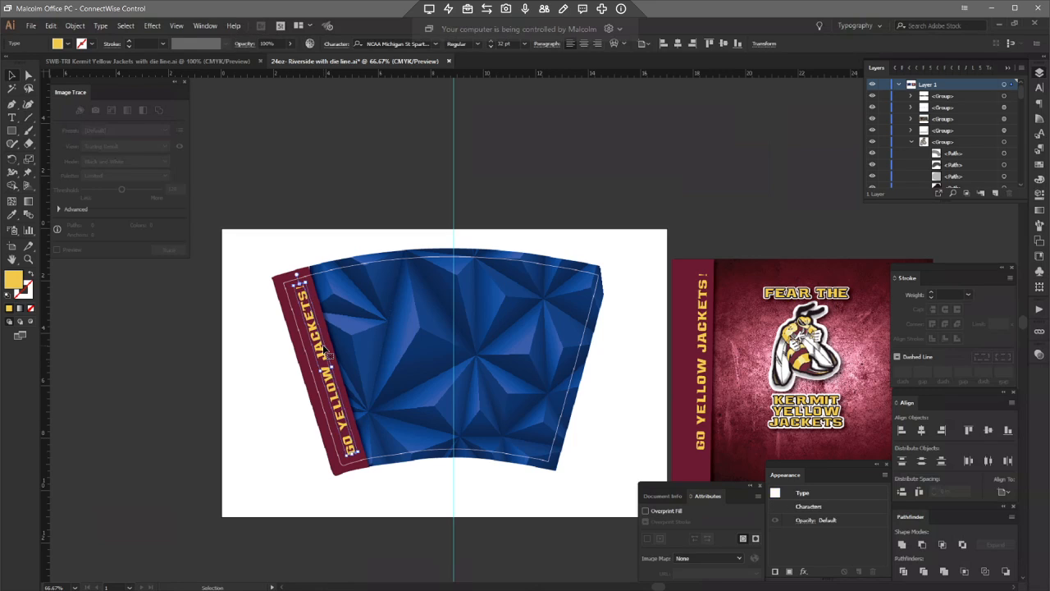
left_click(347, 187)
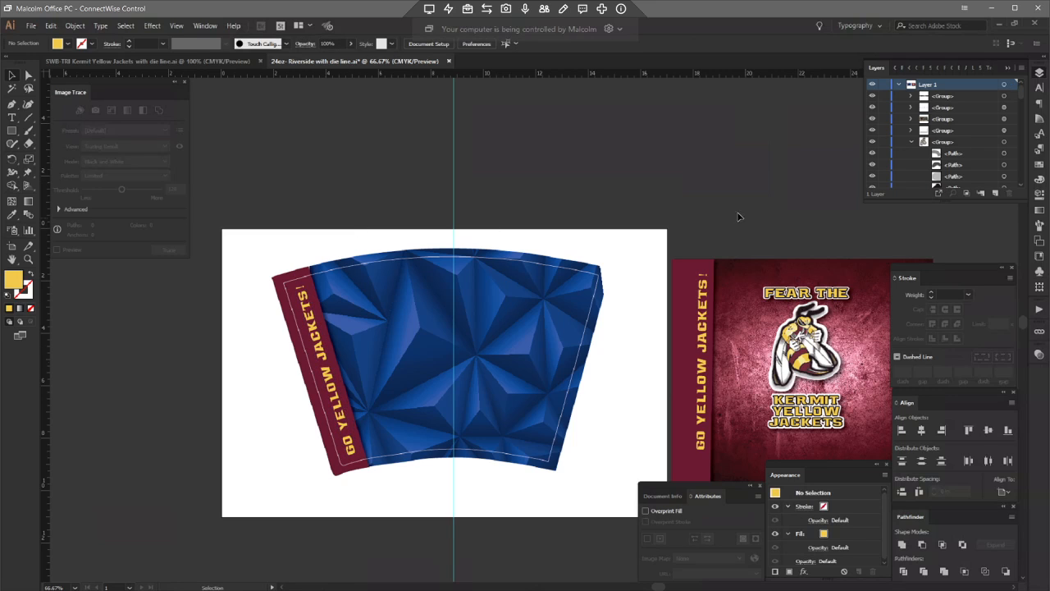
Step: Relink the 24oz template's background image to the FA18 Grungy - 505 Maroon backdrop from Colored Backgrounds
left_click(28, 77)
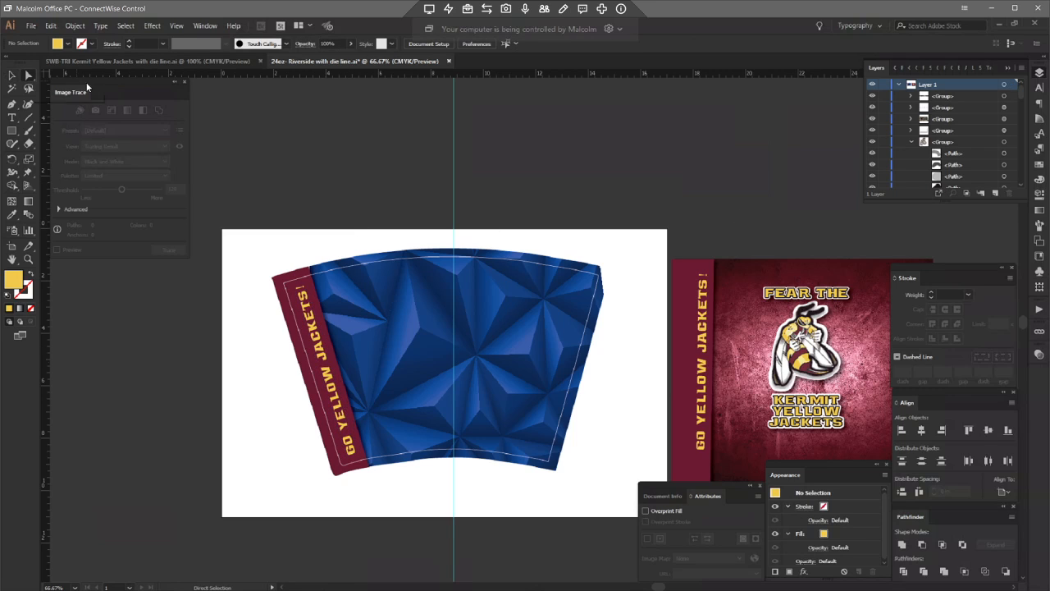
left_click(389, 298)
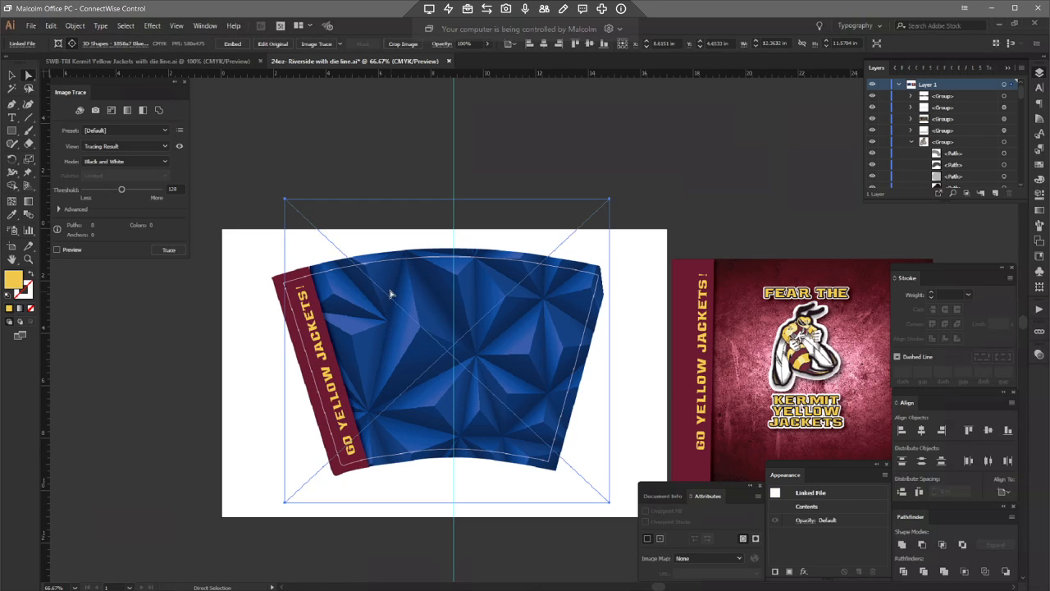
left_click(113, 45)
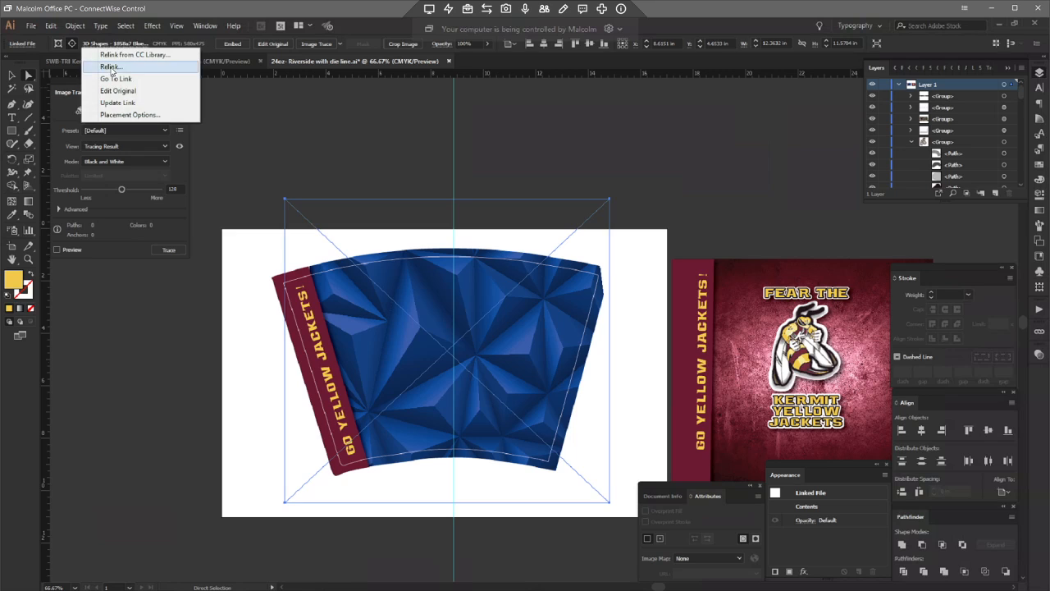
left_click(110, 66)
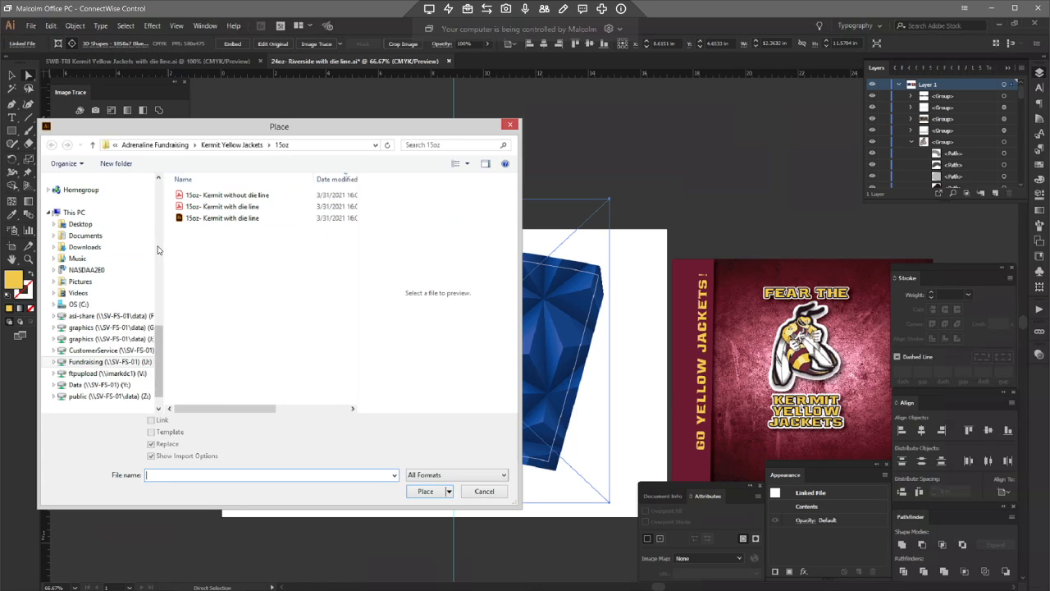
left_click(158, 247)
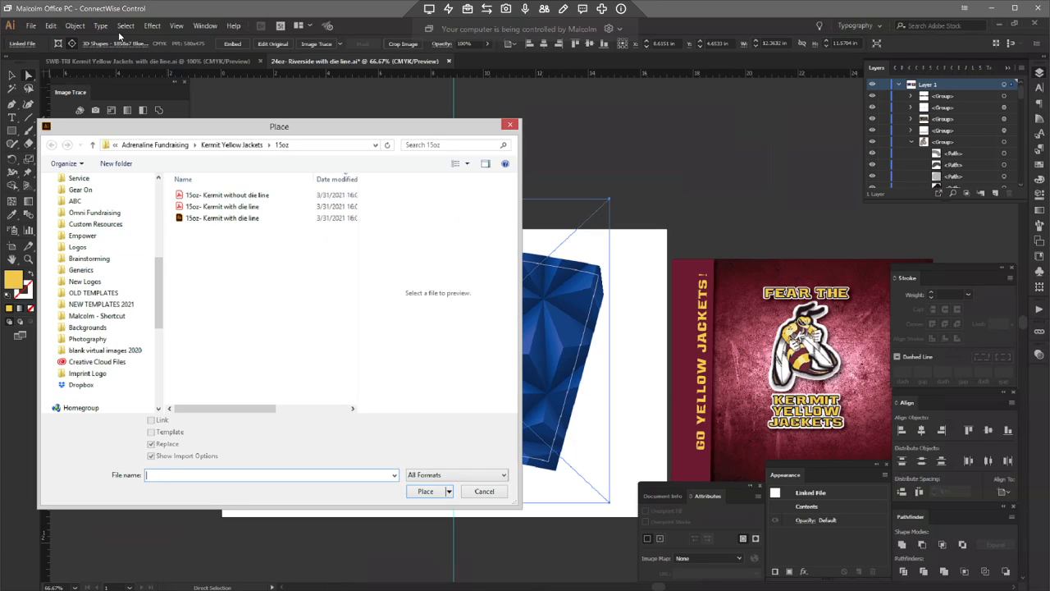
left_click(100, 247)
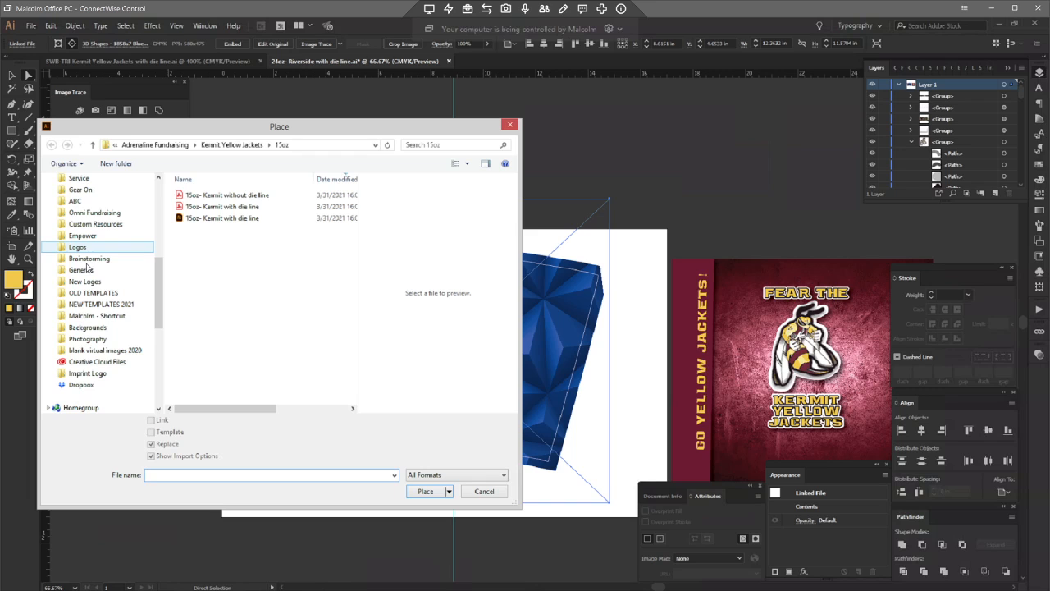
left_click(87, 328)
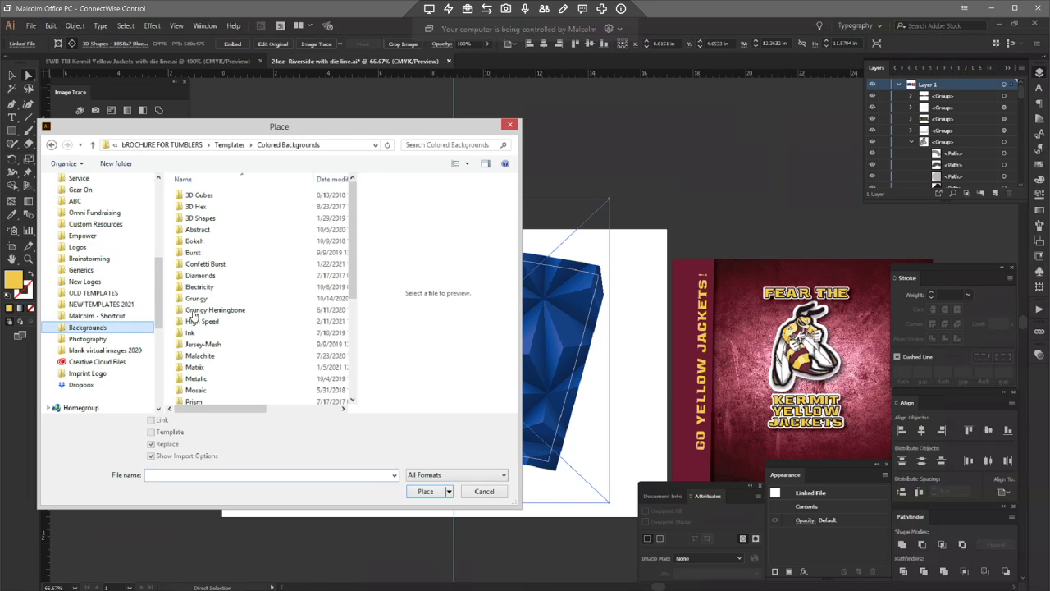
double_click(195, 297)
left_click(244, 313)
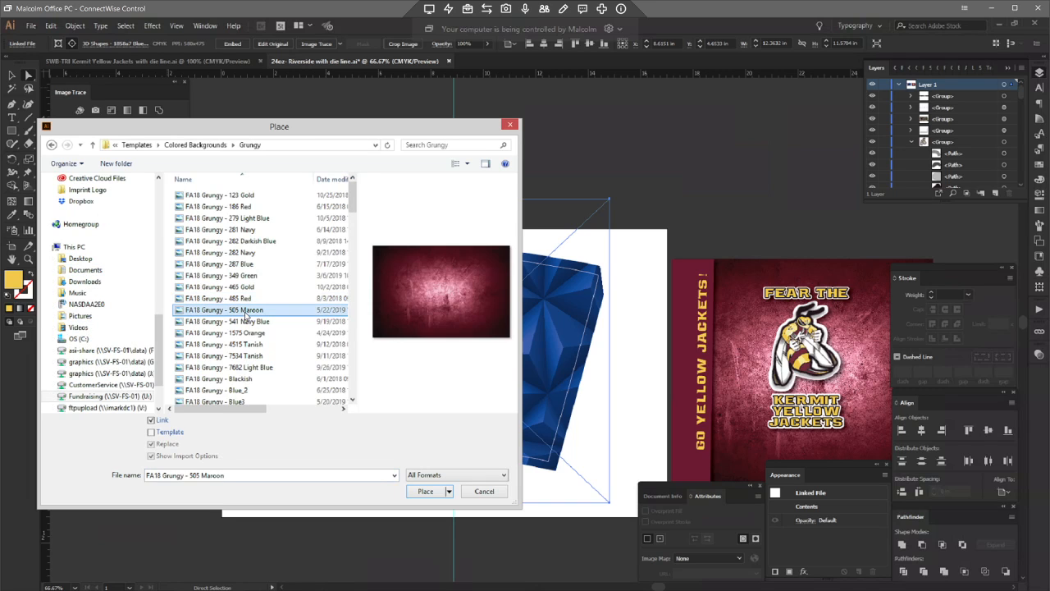
double_click(244, 312)
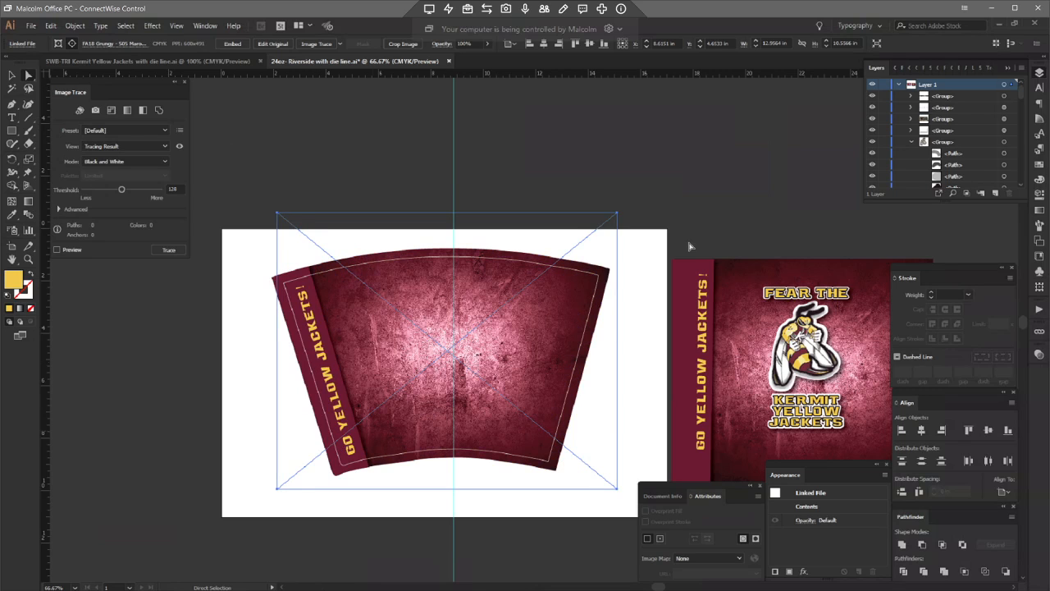
left_click(764, 207)
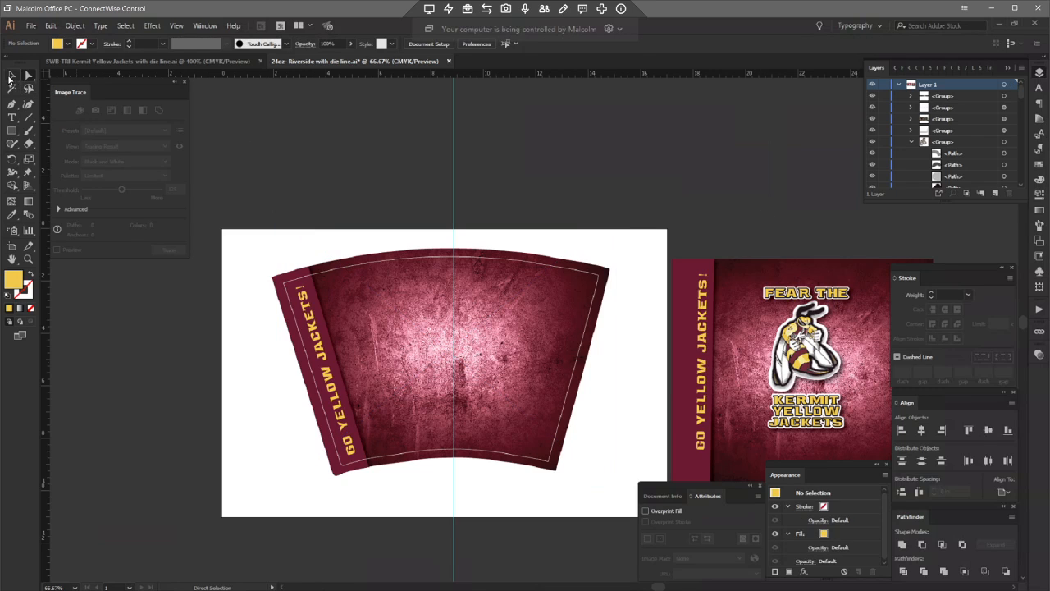
Step: Move the Kermit Yellow Jackets logo group from the flat onto the center of the 24oz tumbler template
left_click(10, 78)
left_click_drag(743, 231, 866, 445)
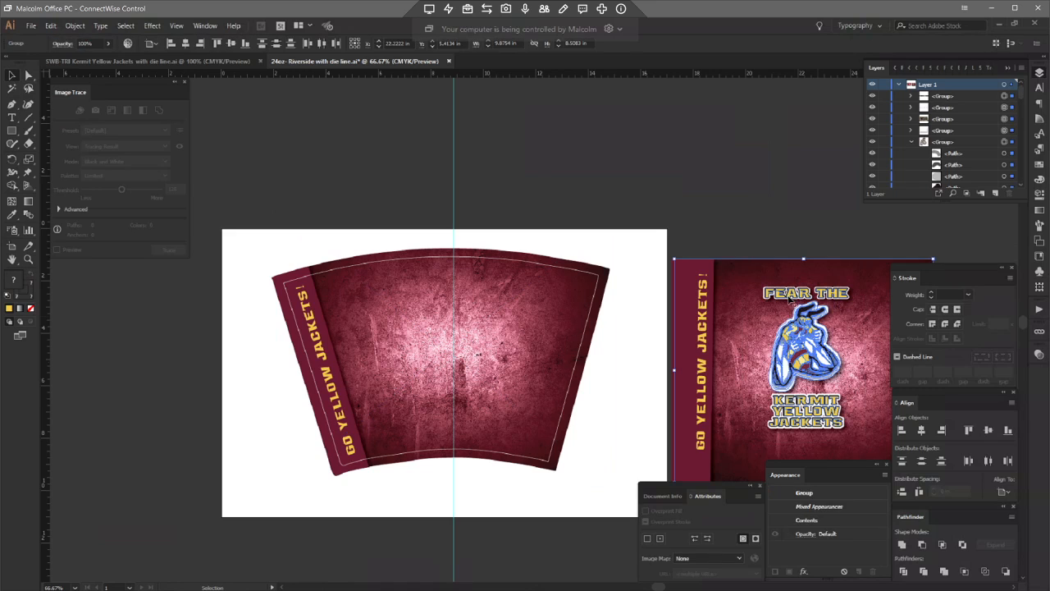
left_click_drag(811, 371, 461, 351)
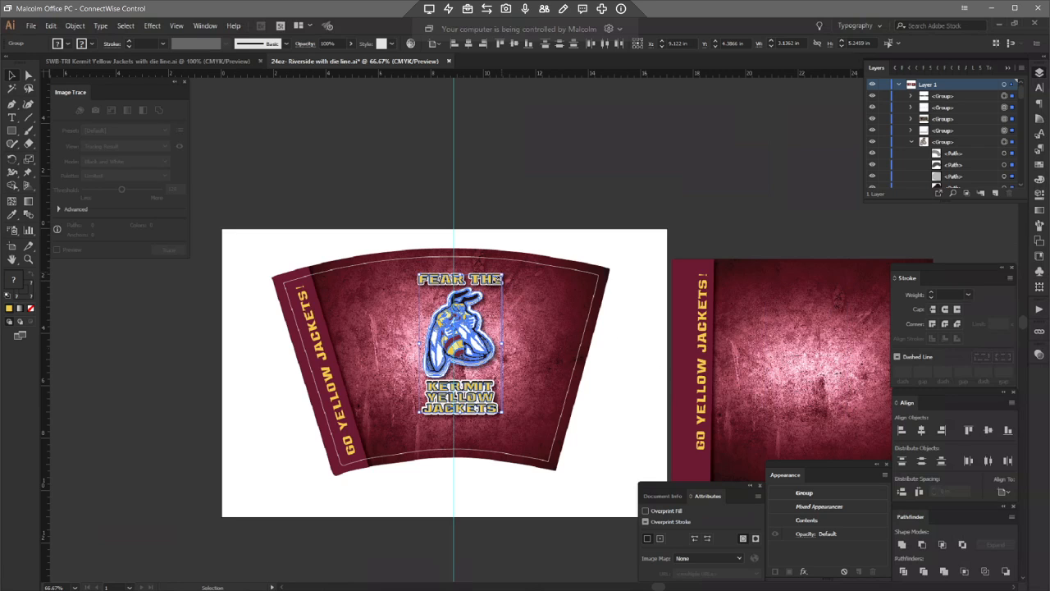
Step: Scale the logo down to fit the tumbler face and nudge it to center on the guide
left_click_drag(503, 274, 491, 292)
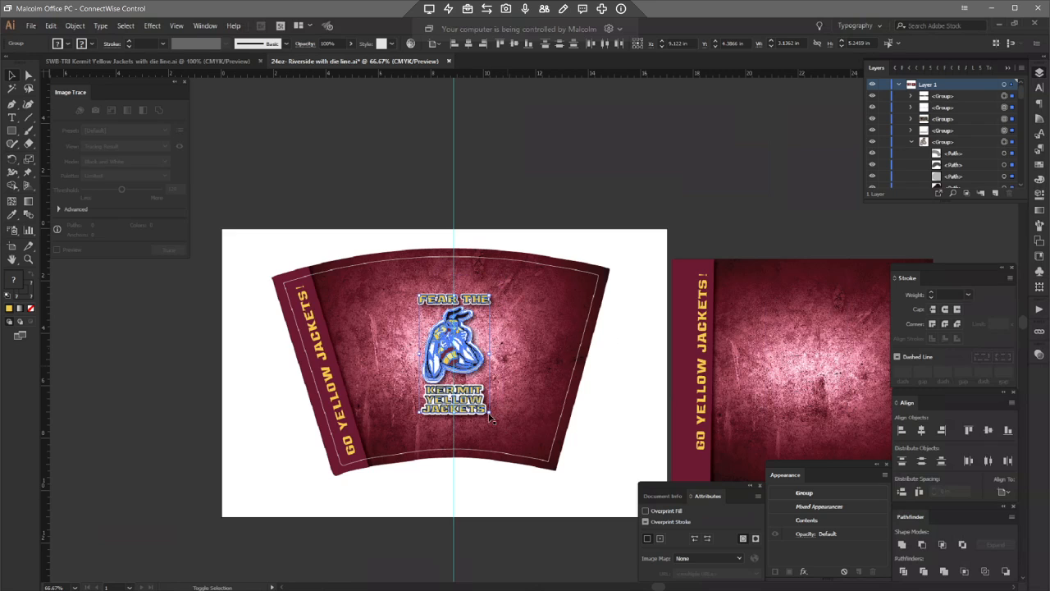
left_click_drag(490, 419, 486, 403)
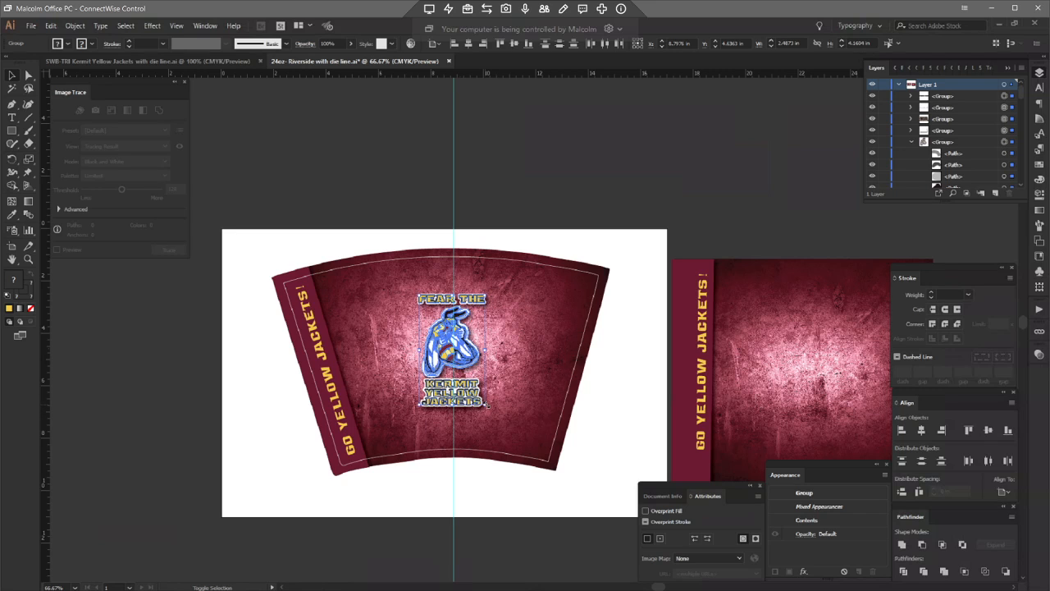
key("ctrl+1")
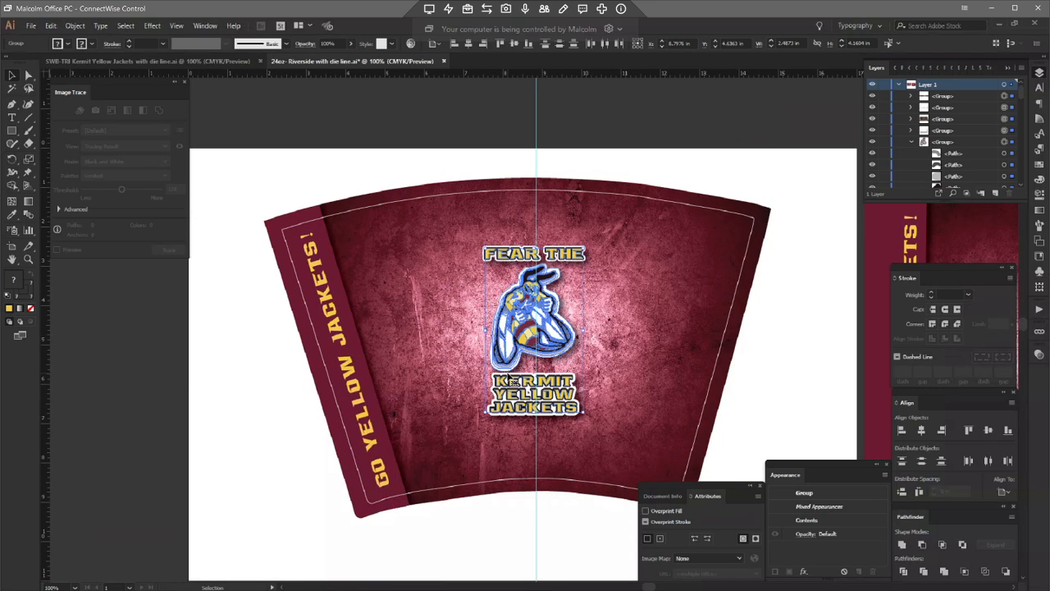
left_click_drag(540, 379, 544, 379)
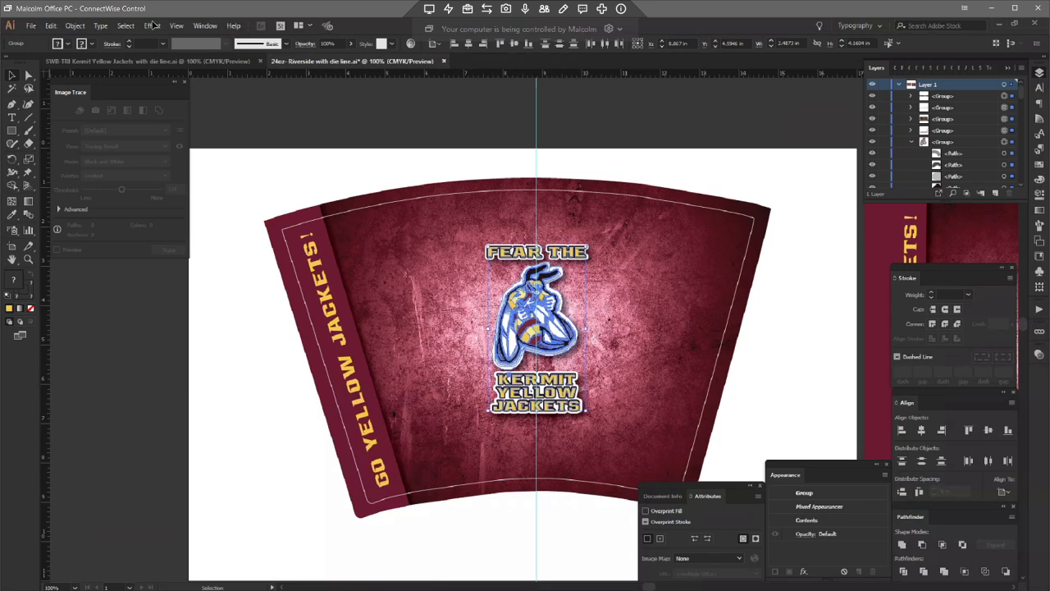
Step: Apply an Arc warp effect with a 4% horizontal bend to the logo
left_click(153, 26)
mouse_move(123, 26)
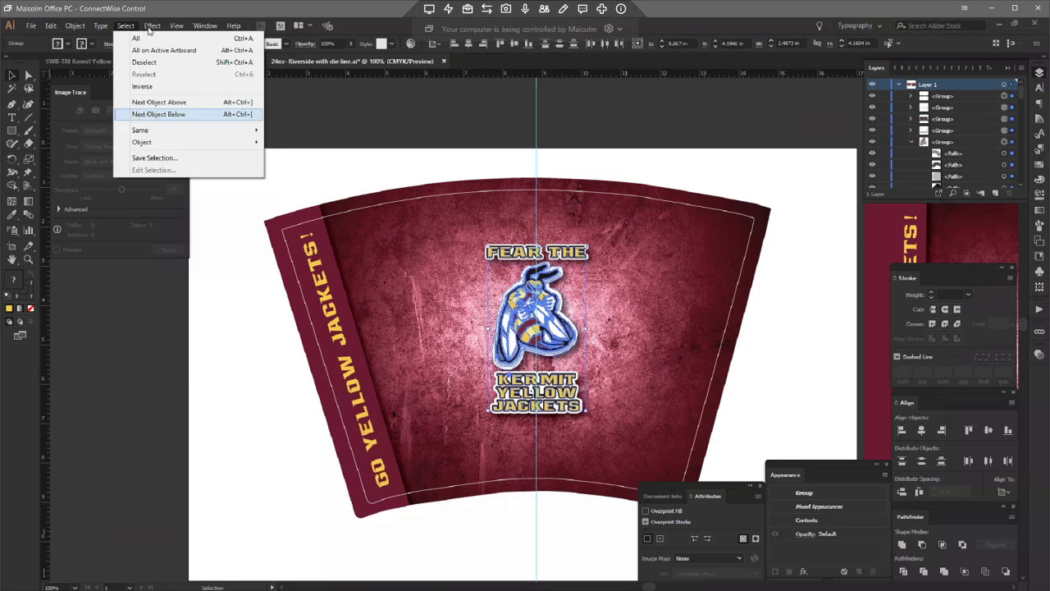
mouse_move(168, 166)
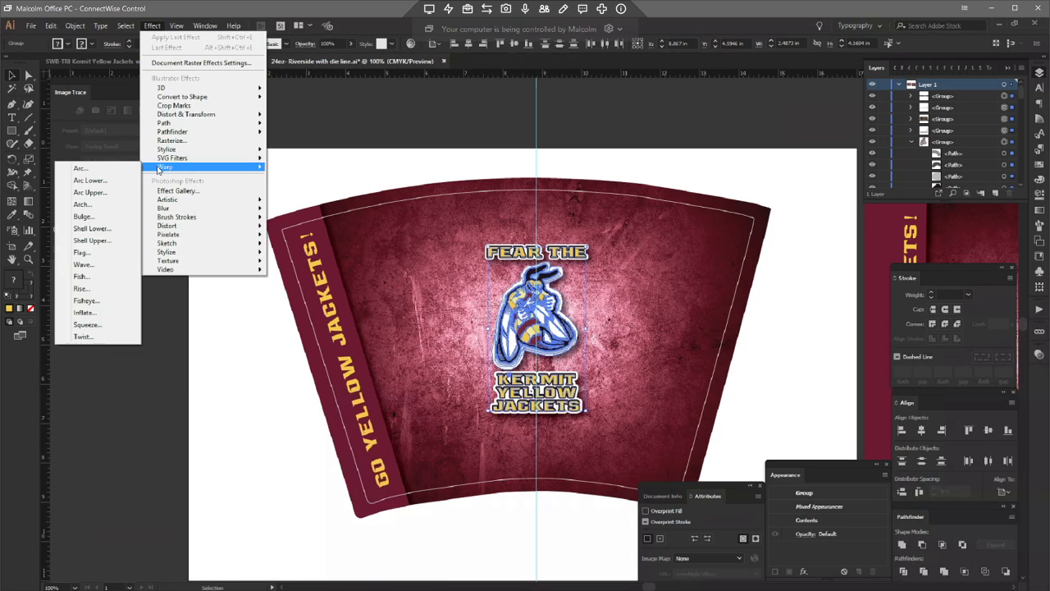
left_click(99, 168)
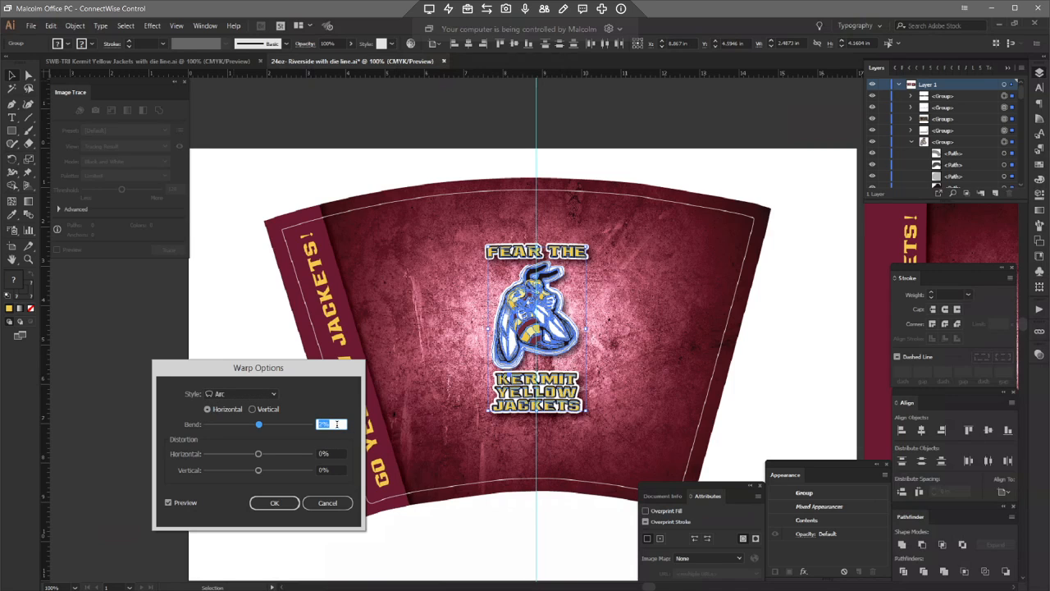
type("4")
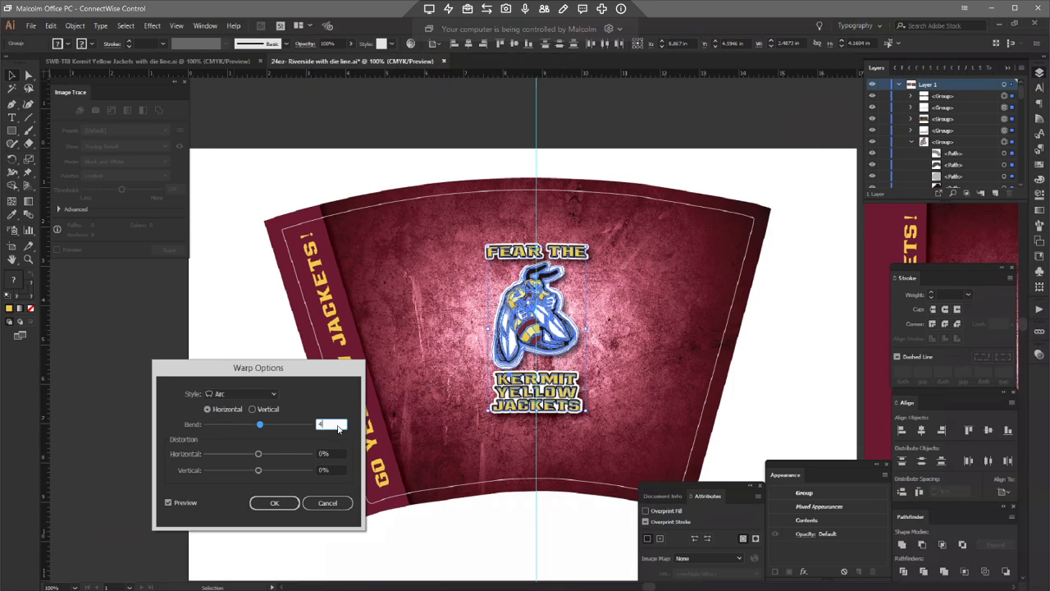
left_click(274, 503)
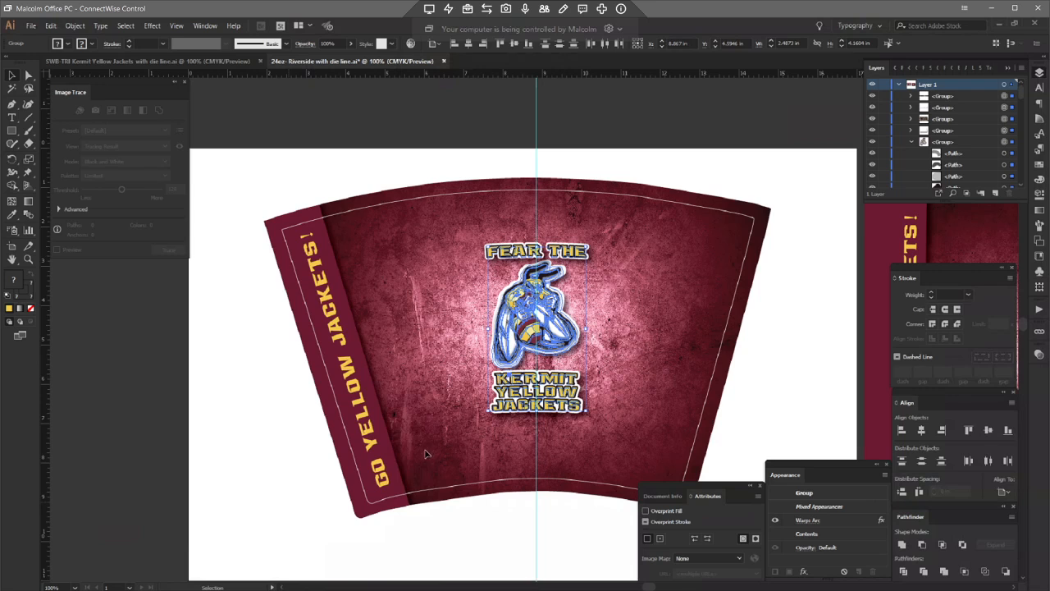
left_click(495, 513)
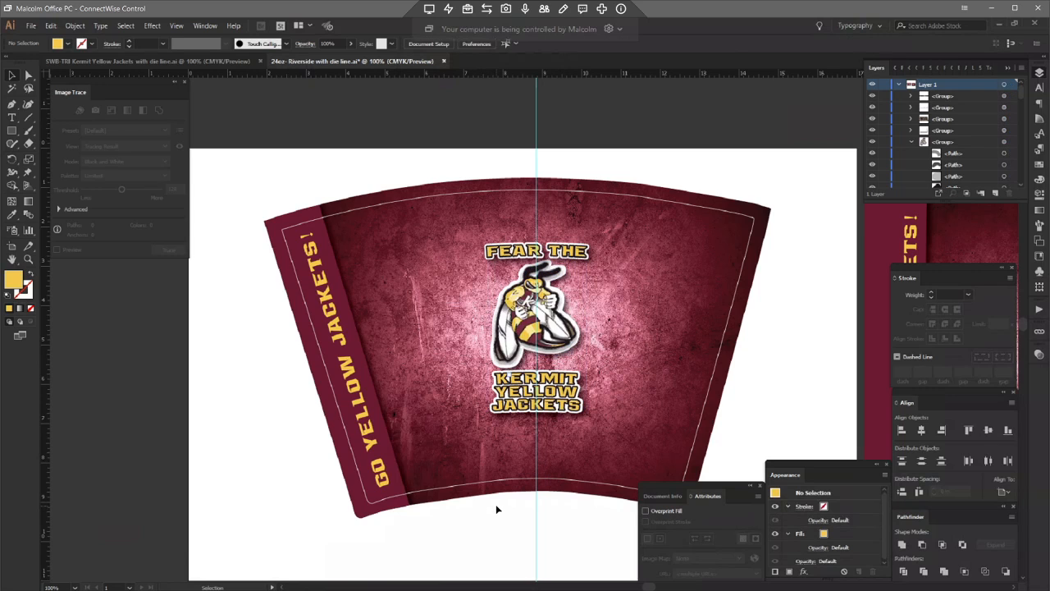
Step: Save the file as Illustrator "24oz- Kermit with die line" in the Adrenaline Fundraising > Kermit Yellow Jackets > 24oz folder
left_click(30, 25)
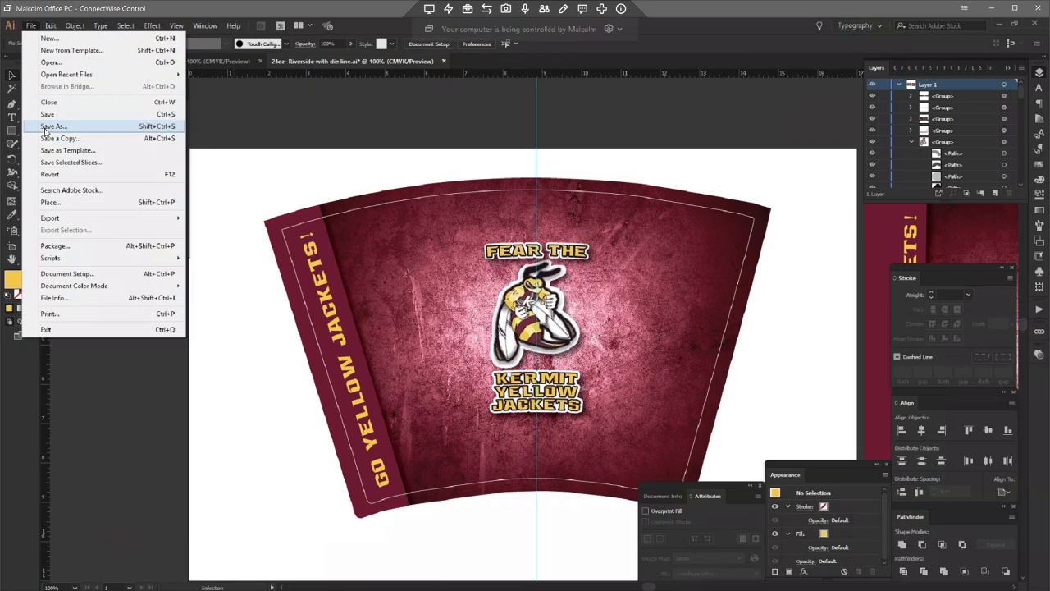
left_click(45, 125)
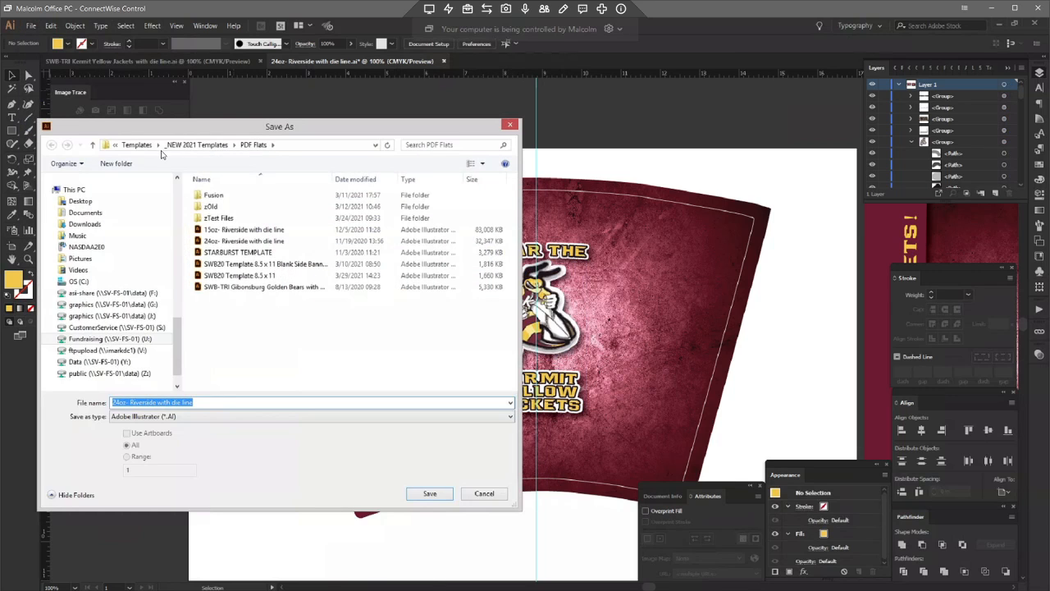
left_click(137, 144)
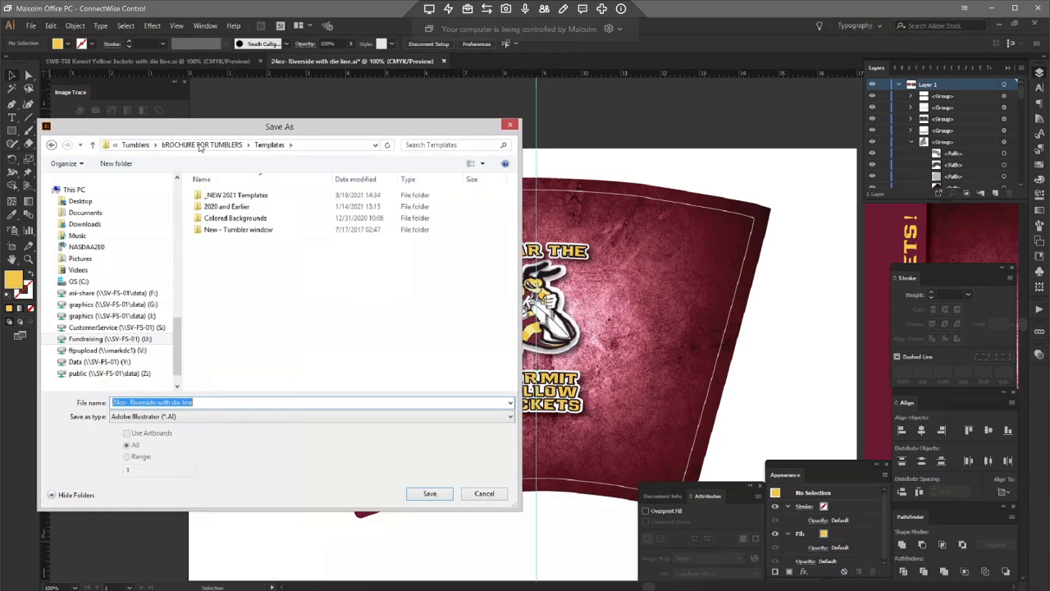
left_click(202, 145)
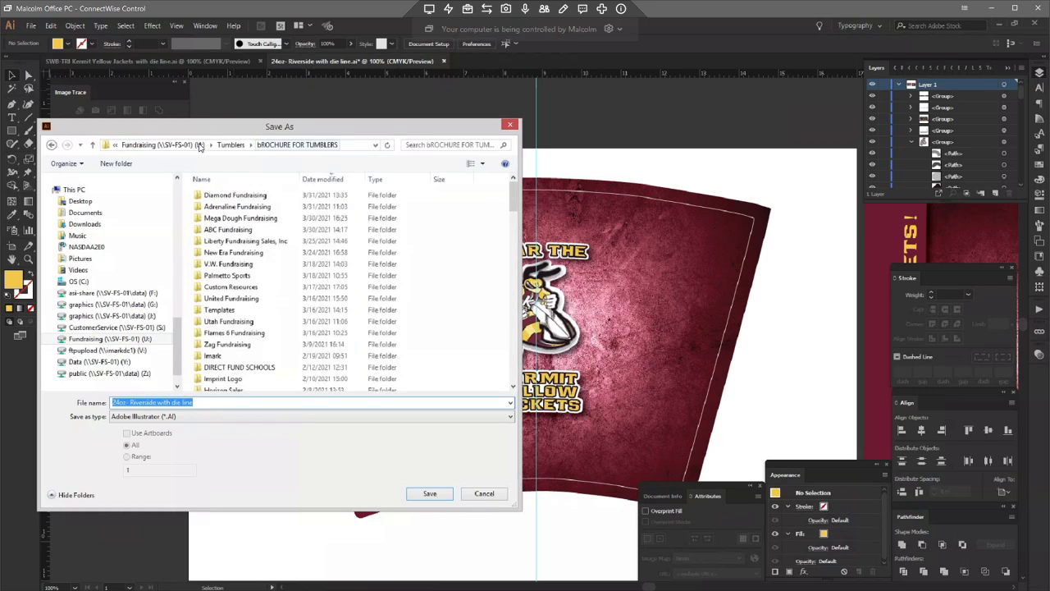
double_click(226, 218)
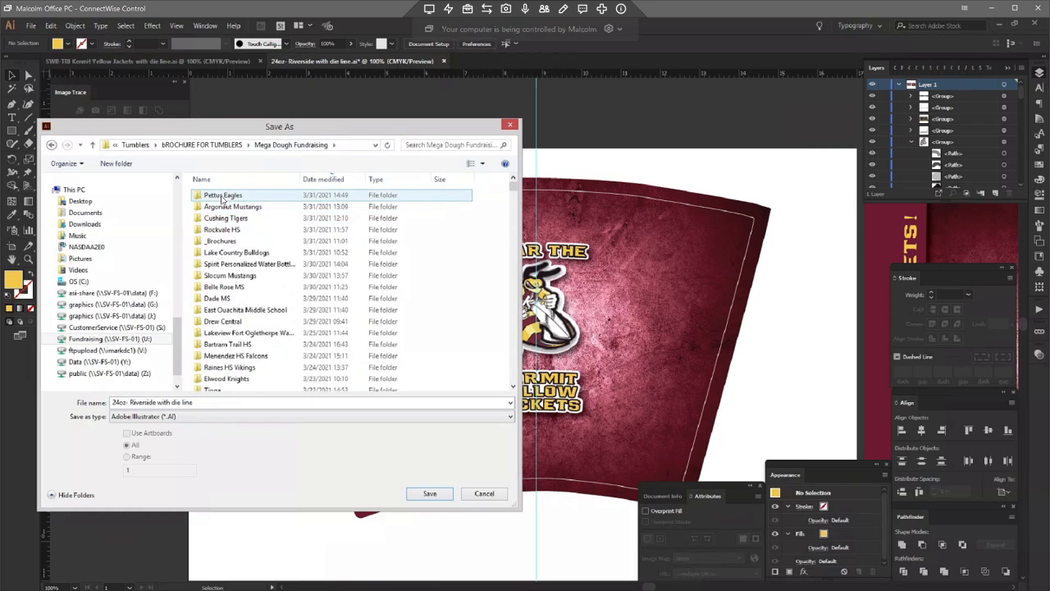
left_click(223, 144)
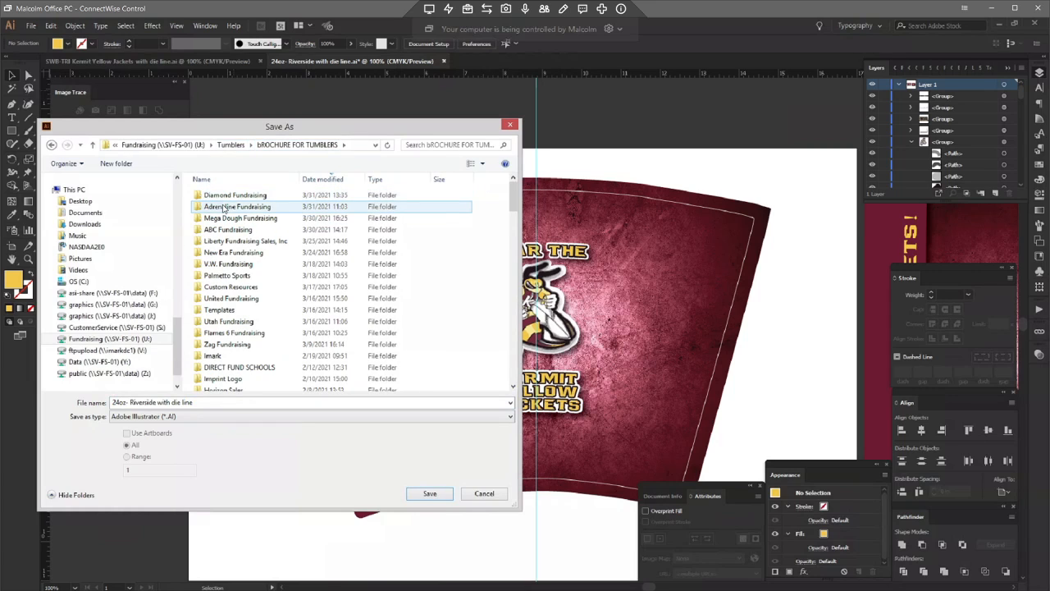
double_click(223, 207)
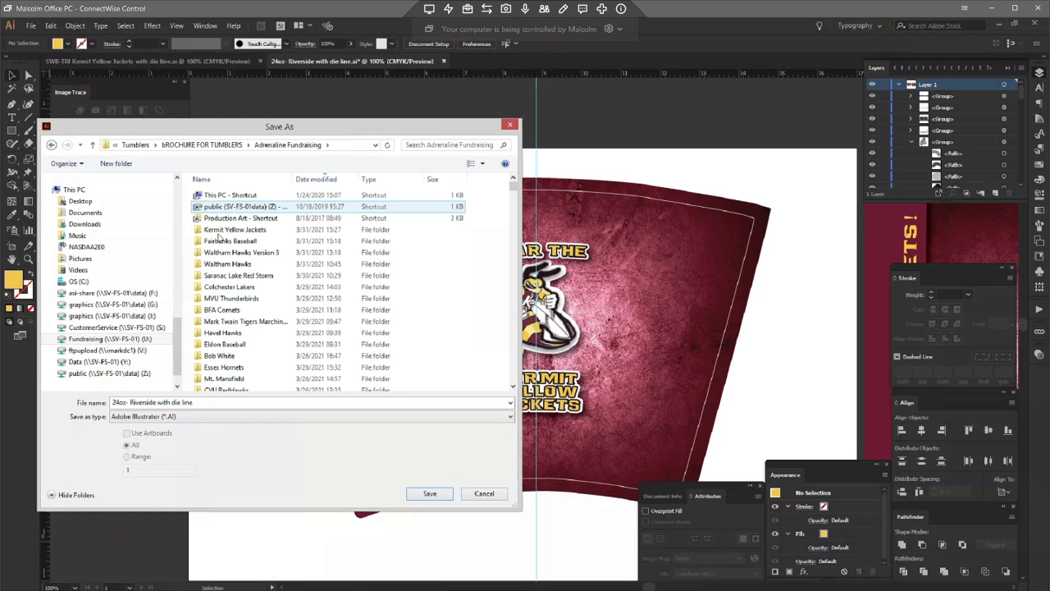
double_click(216, 231)
double_click(210, 207)
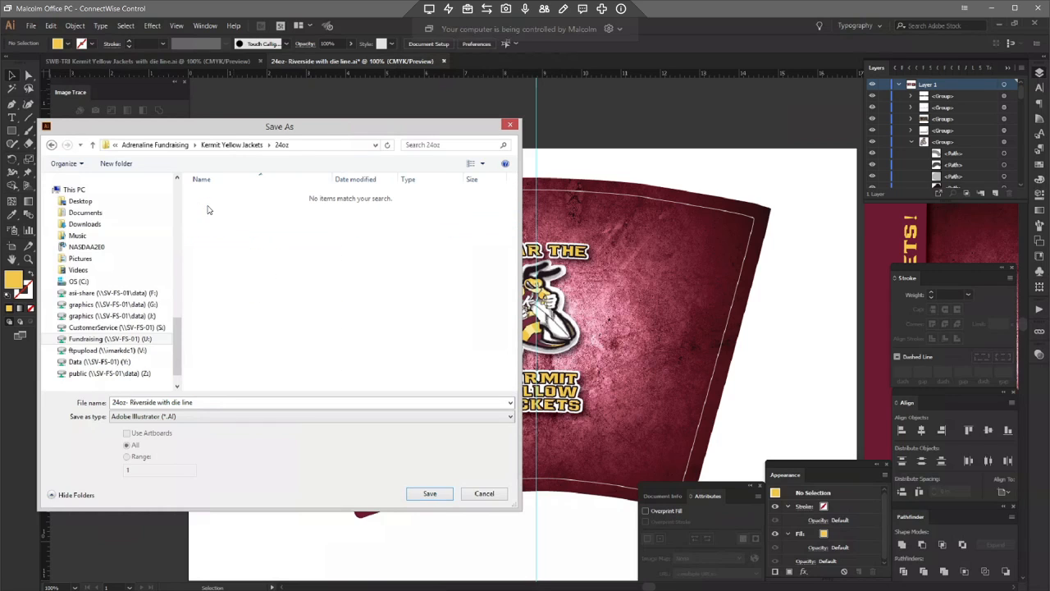
left_click(160, 403)
left_click(155, 402)
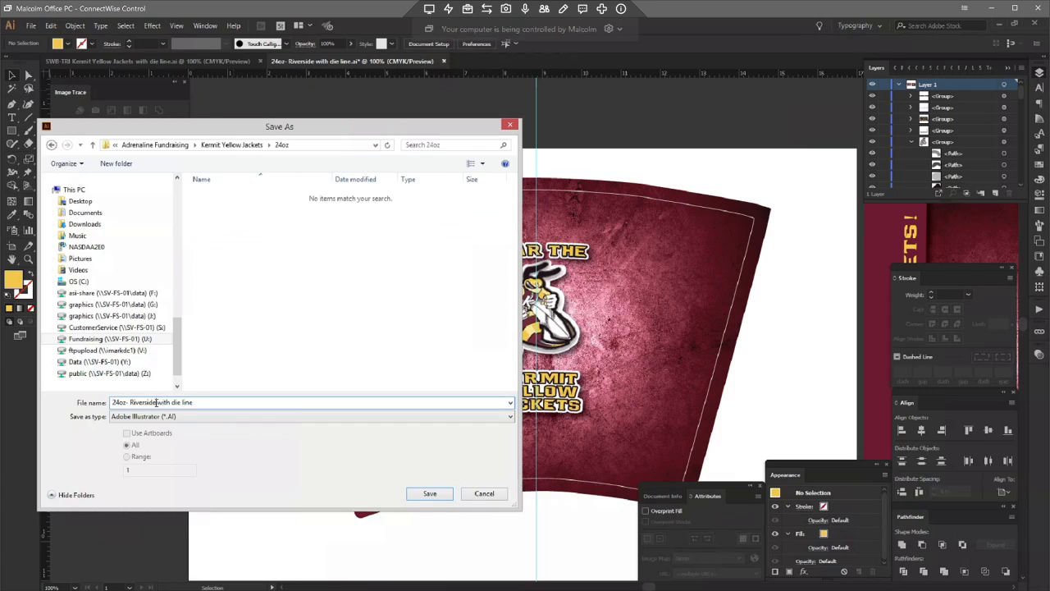
double_click(145, 402)
type("Kermit")
key("Return")
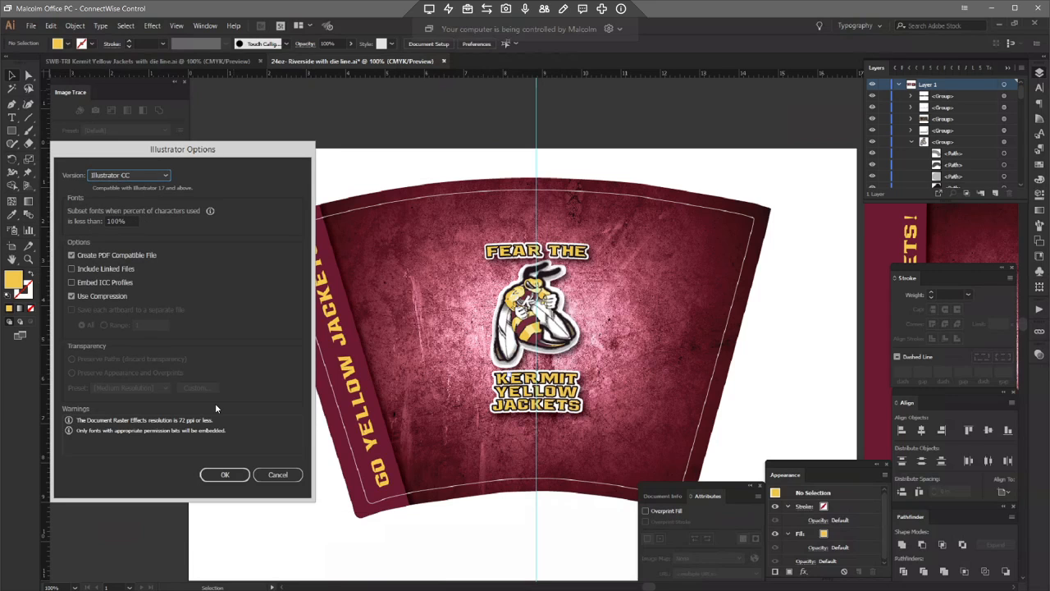
key("Return")
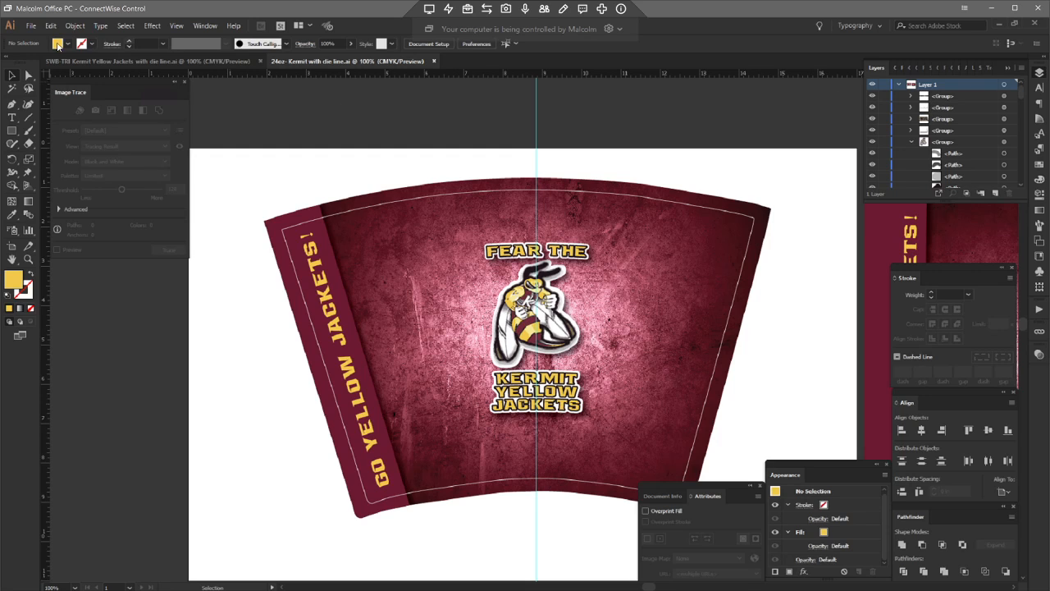
Step: Save a PDF copy named "24oz- Kermit with die line" using the High Quality Print preset with page thumbnails embedded
left_click(30, 26)
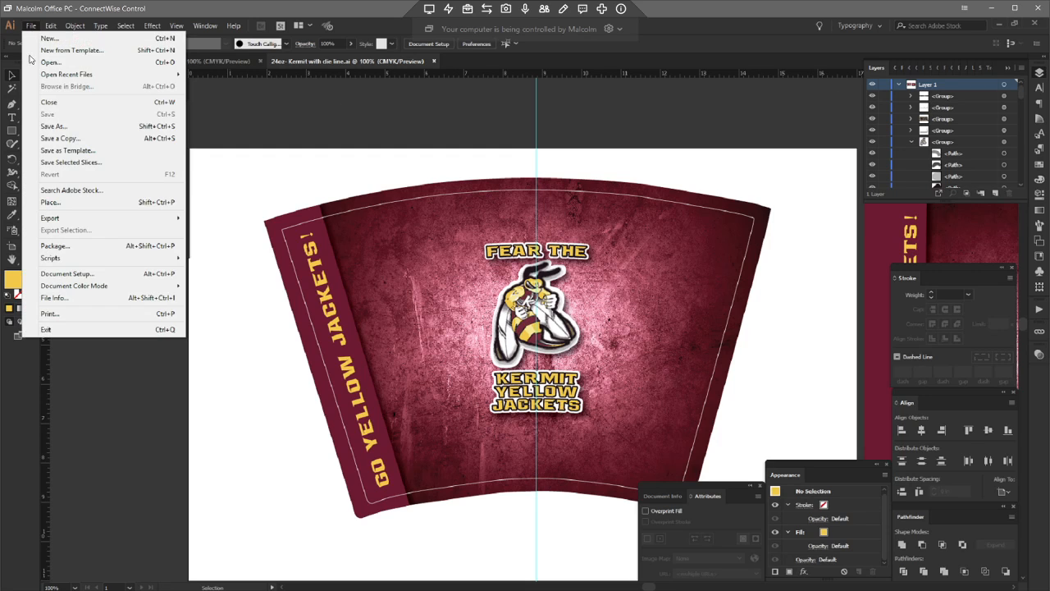
left_click(53, 126)
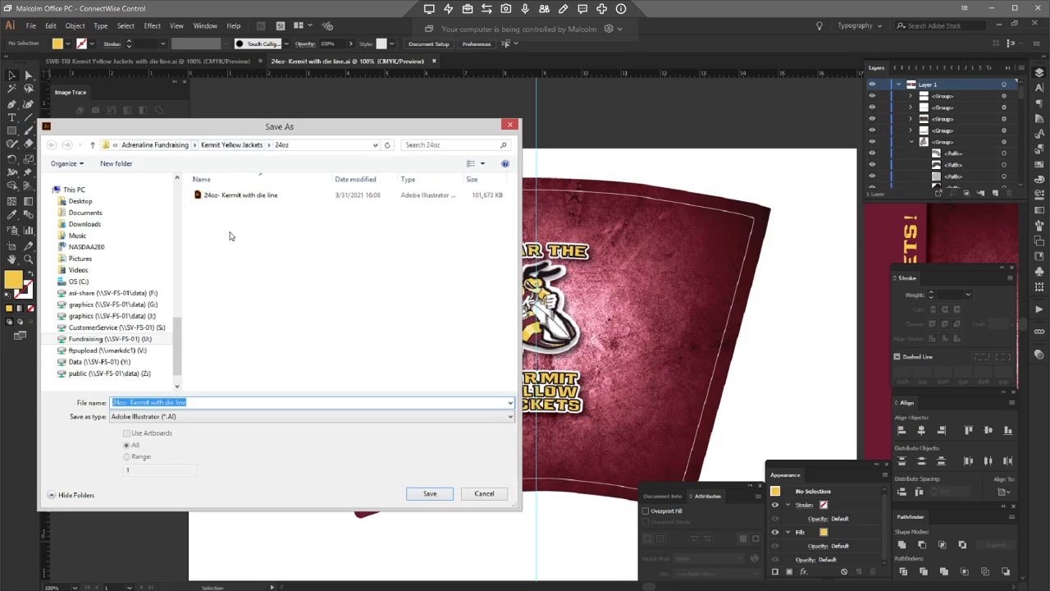
left_click(205, 416)
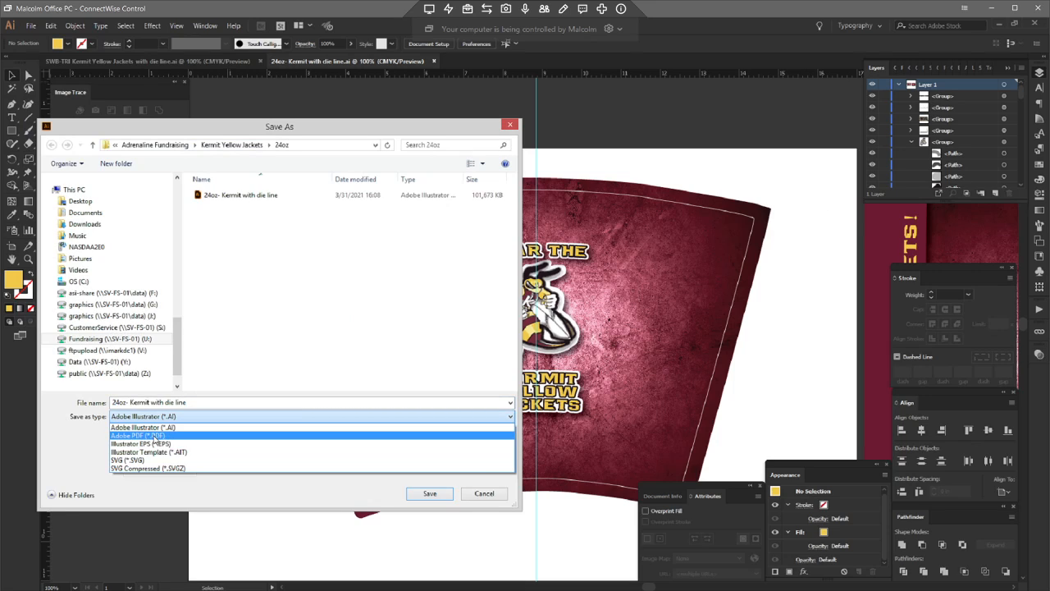
left_click(154, 436)
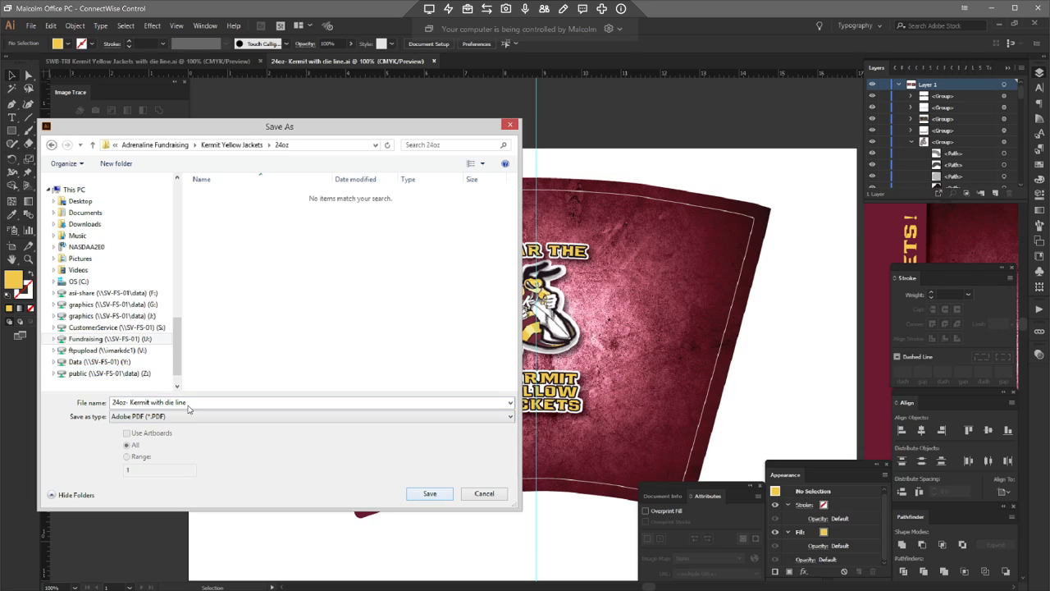
left_click(430, 493)
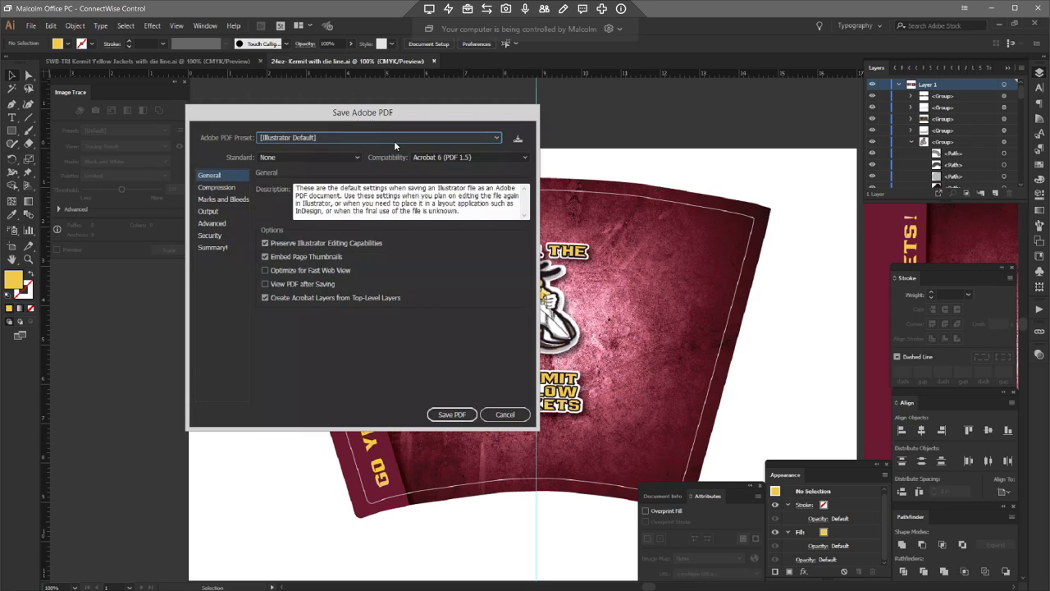
left_click(383, 141)
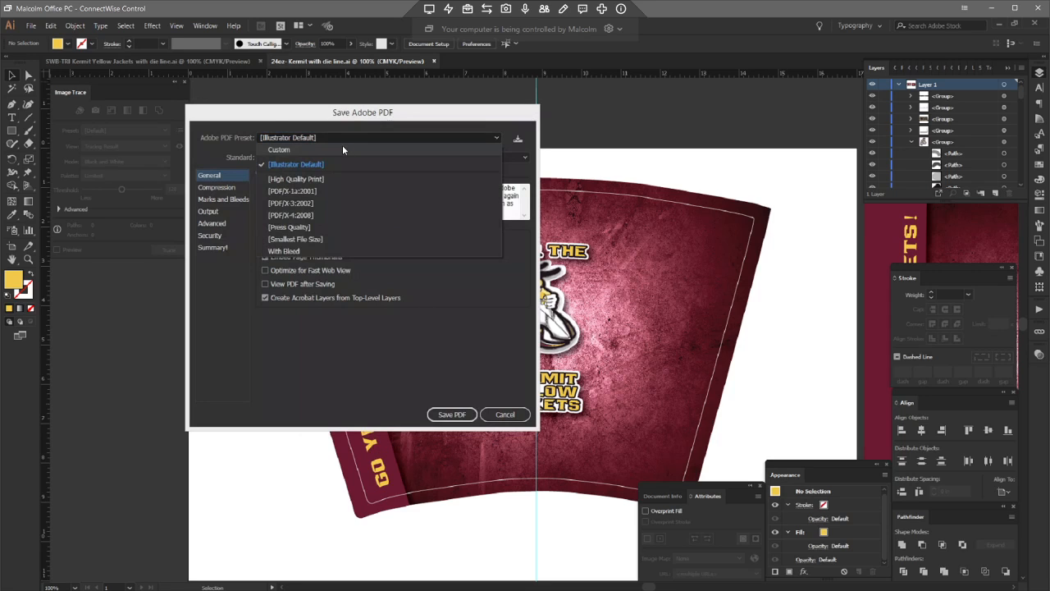
left_click(313, 181)
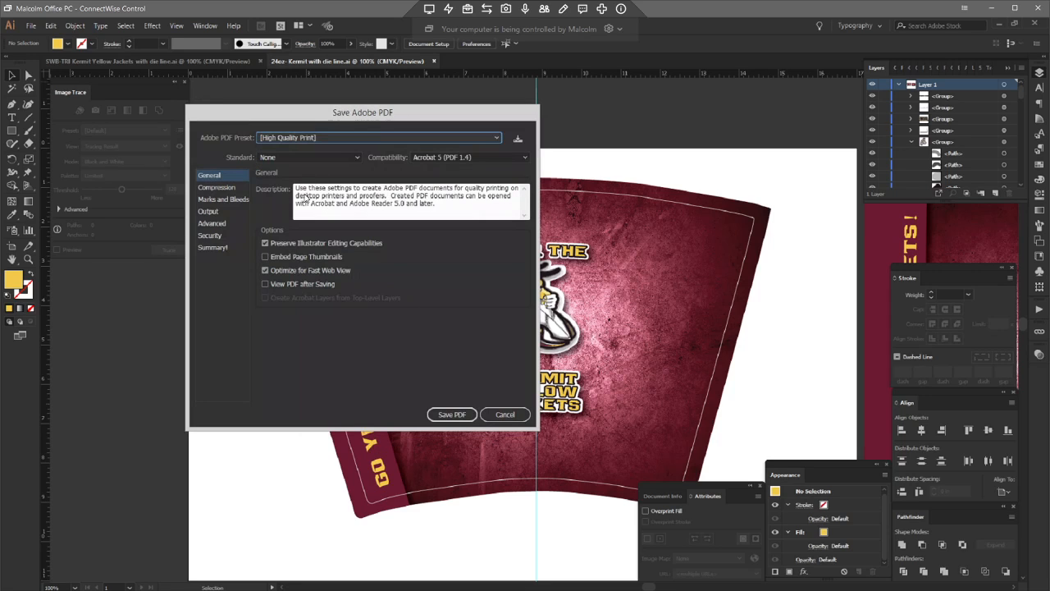
left_click(265, 257)
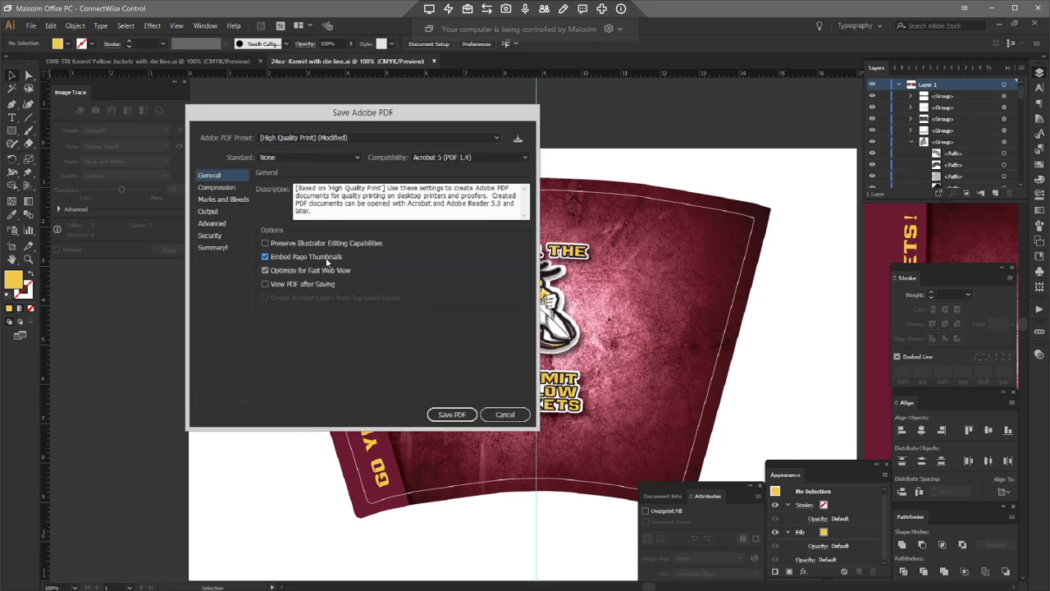
left_click(453, 415)
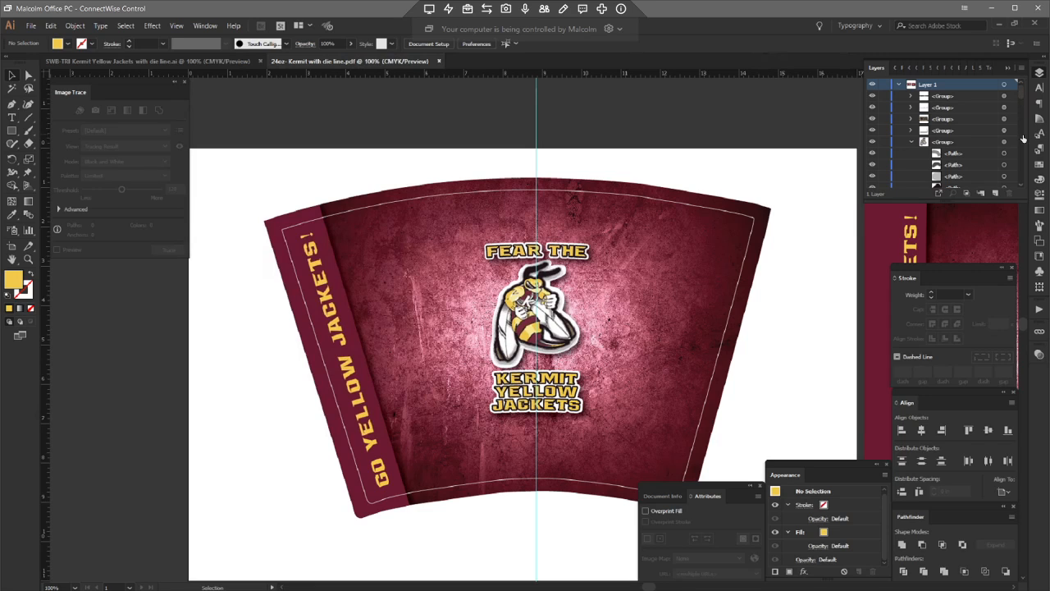
Step: Hide the die line path and save another PDF copy as "24oz- Kermit without die line"
left_click_drag(1021, 92, 1021, 179)
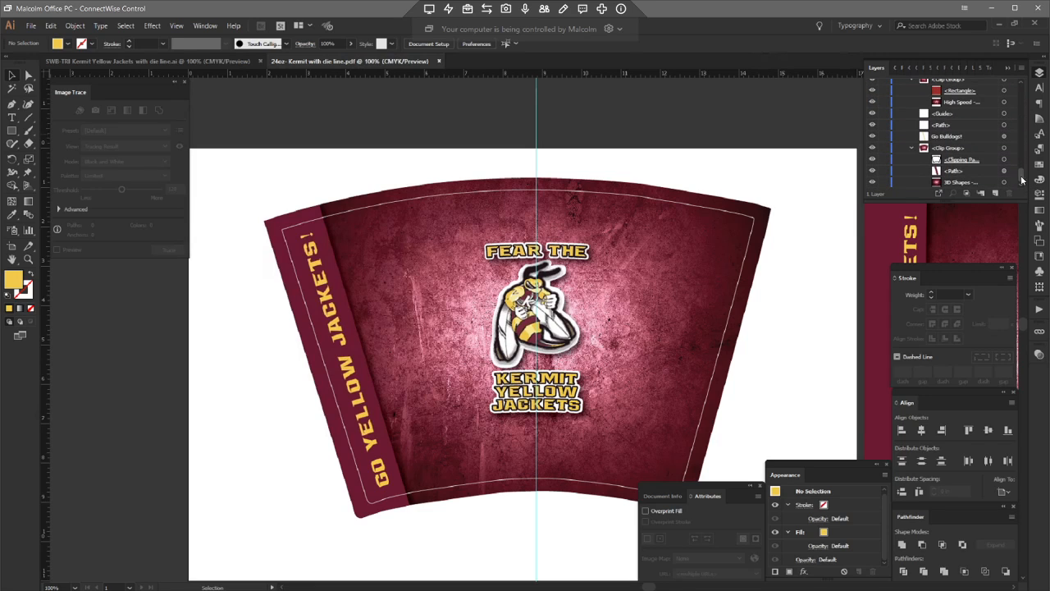
left_click(873, 124)
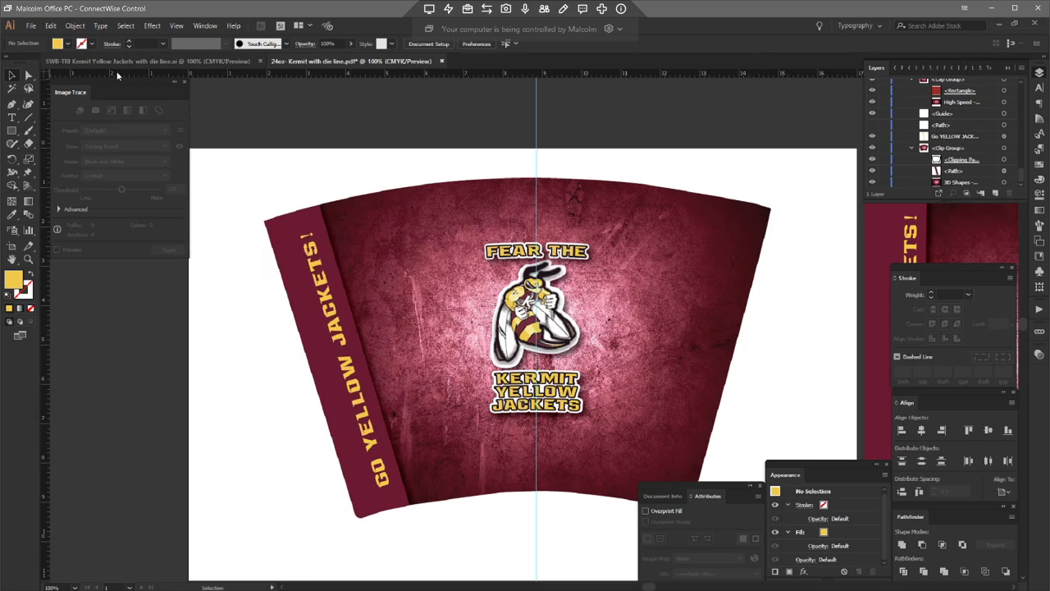
left_click(30, 25)
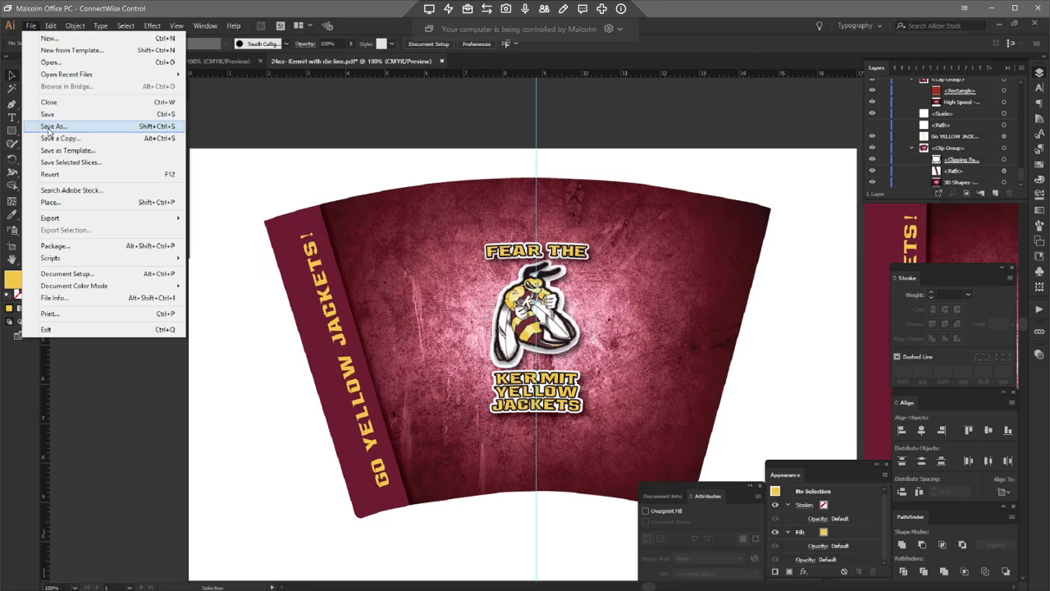
left_click(51, 128)
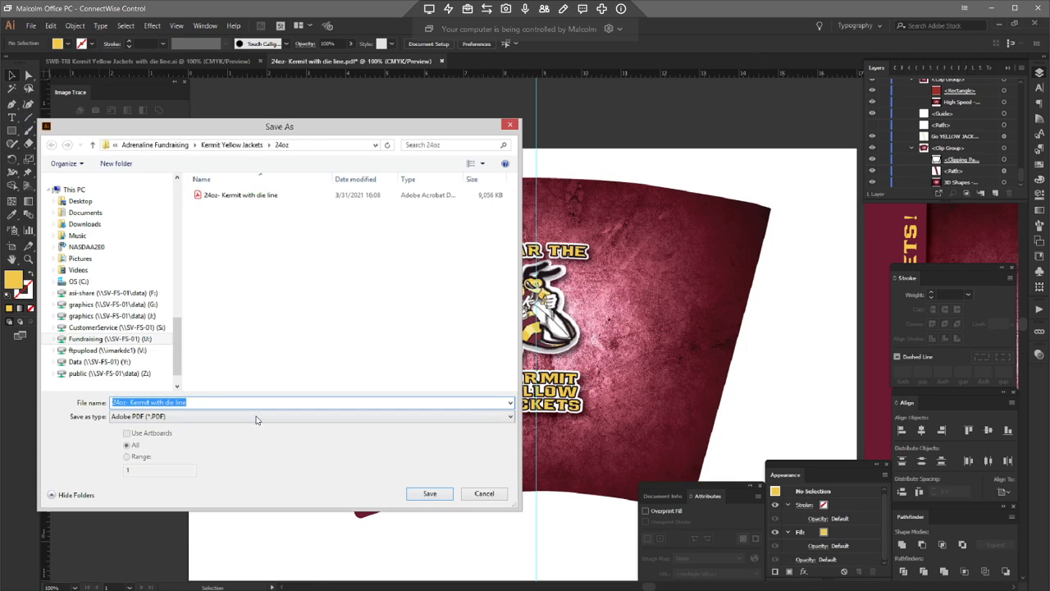
left_click(161, 401)
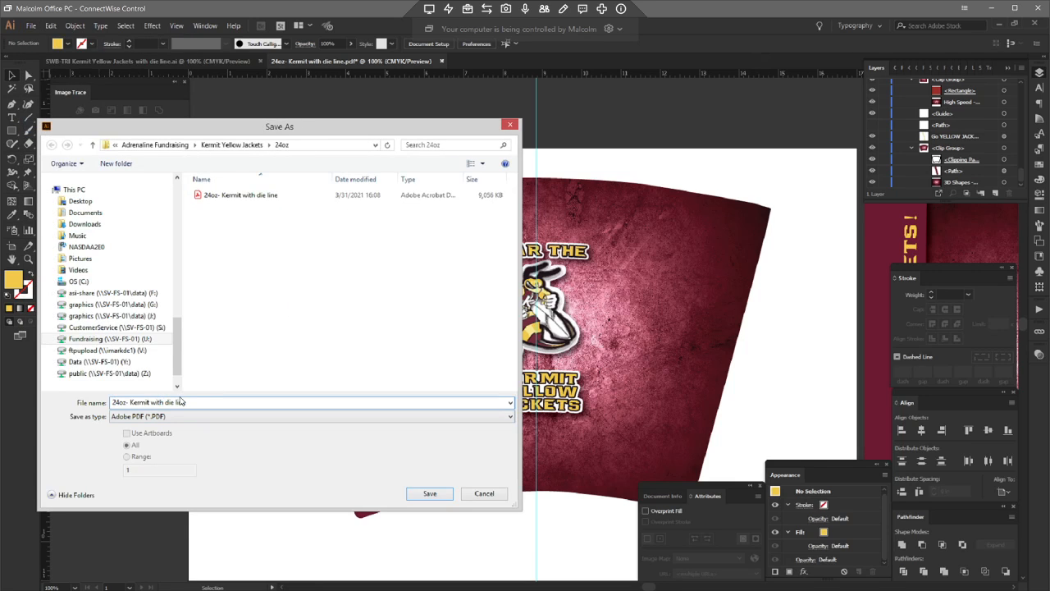
type("out")
left_click(428, 493)
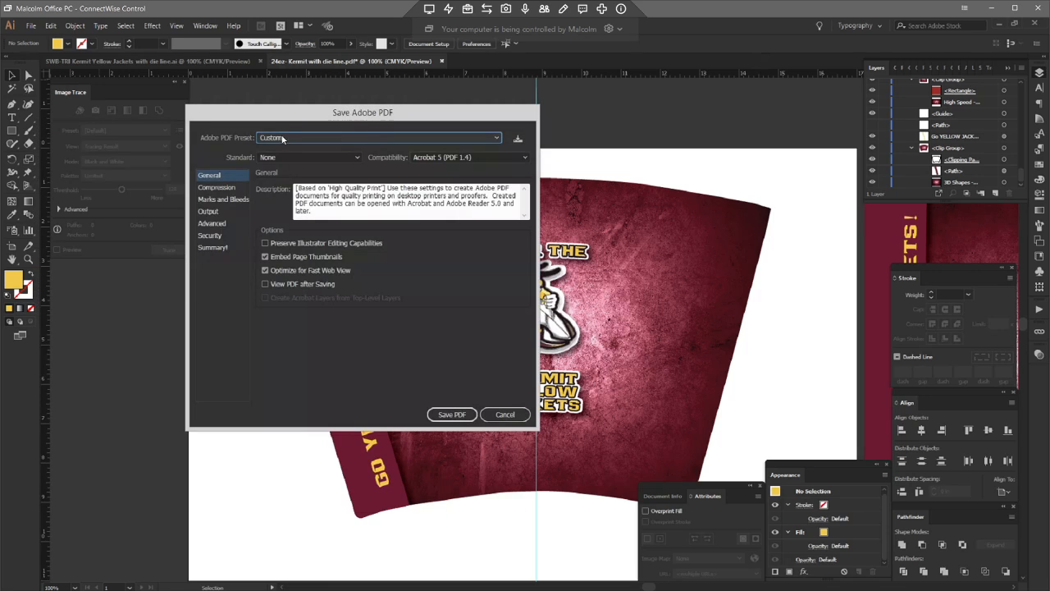
left_click(443, 415)
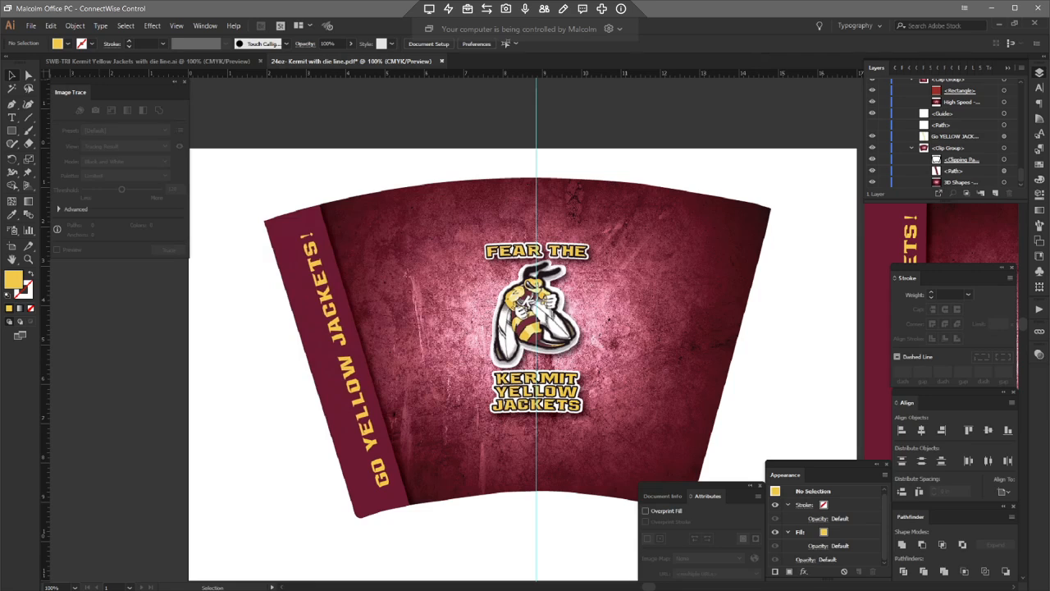
Step: Preview the Adrenaline FR brochure PDF pages in the Kermit Yellow Jackets folder
mouse_move(131, 589)
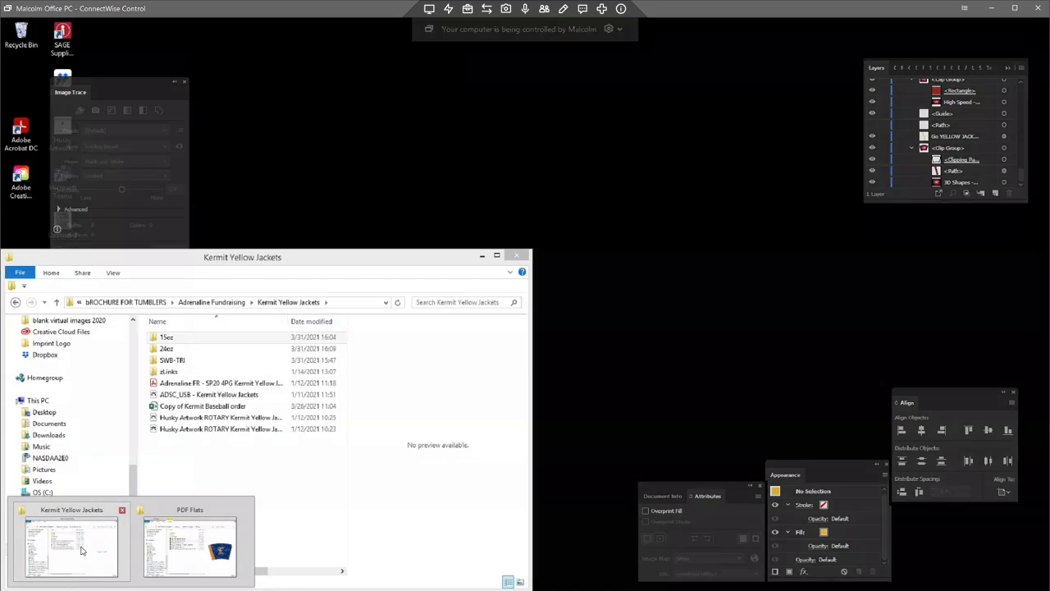
left_click(74, 567)
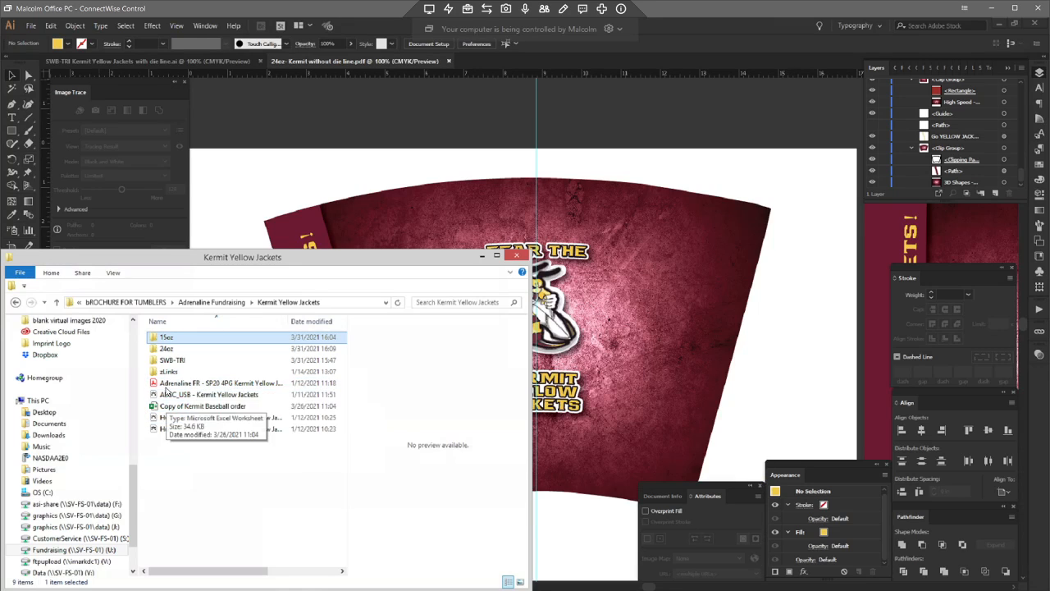
left_click(168, 386)
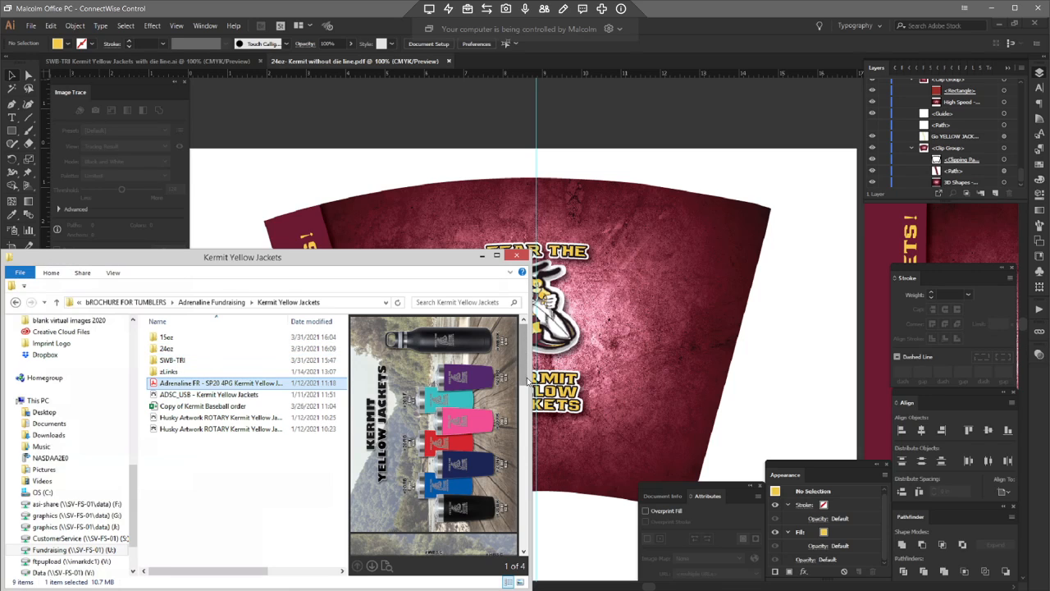
left_click_drag(526, 355, 528, 414)
scroll(529, 414, "down", 2)
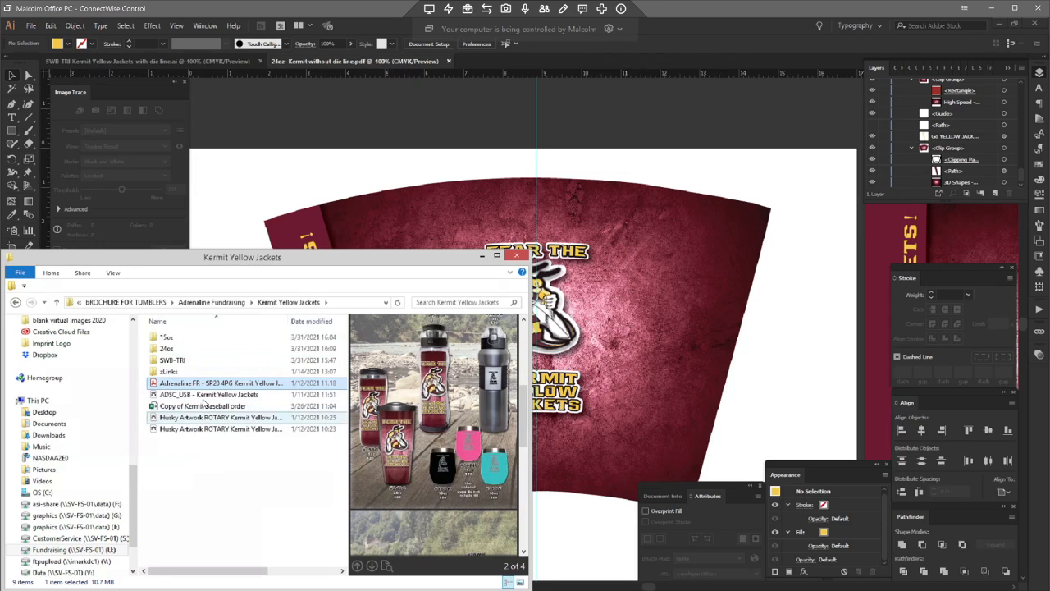
left_click_drag(523, 402, 530, 348)
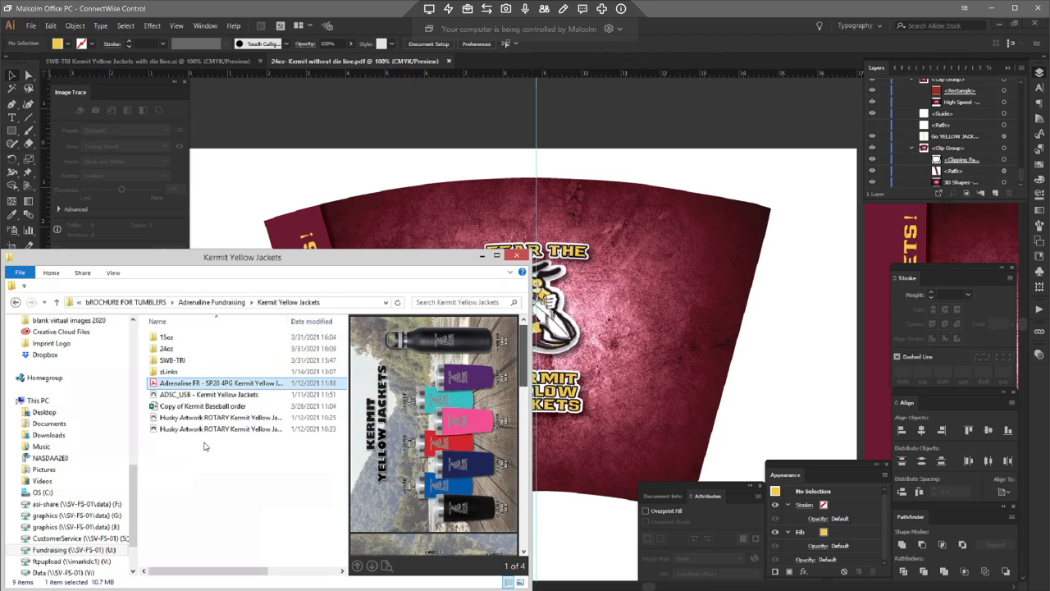
Step: Close the open Illustrator documents
left_click(282, 517)
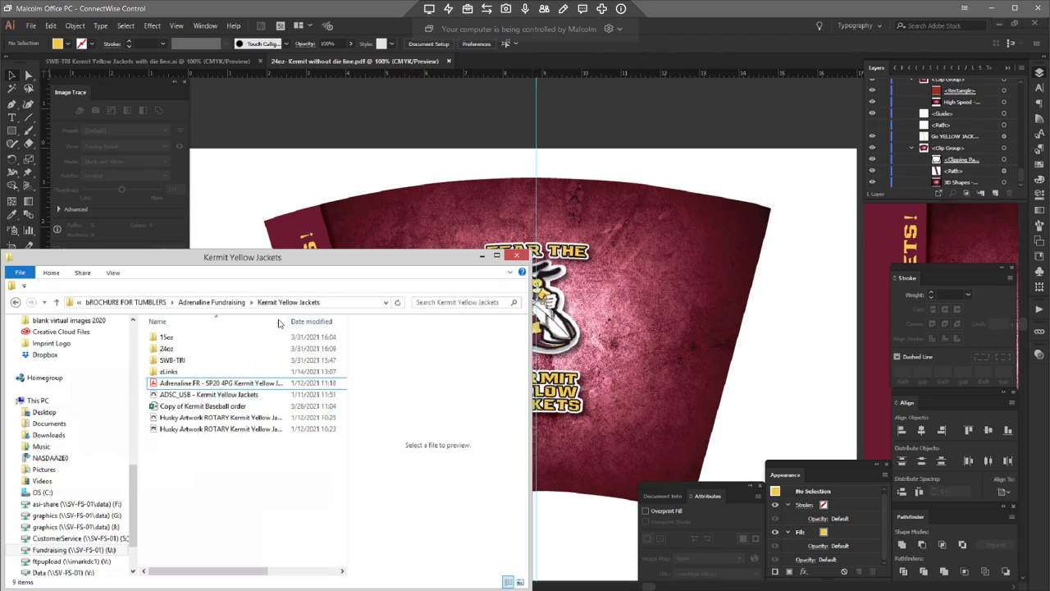
left_click(435, 103)
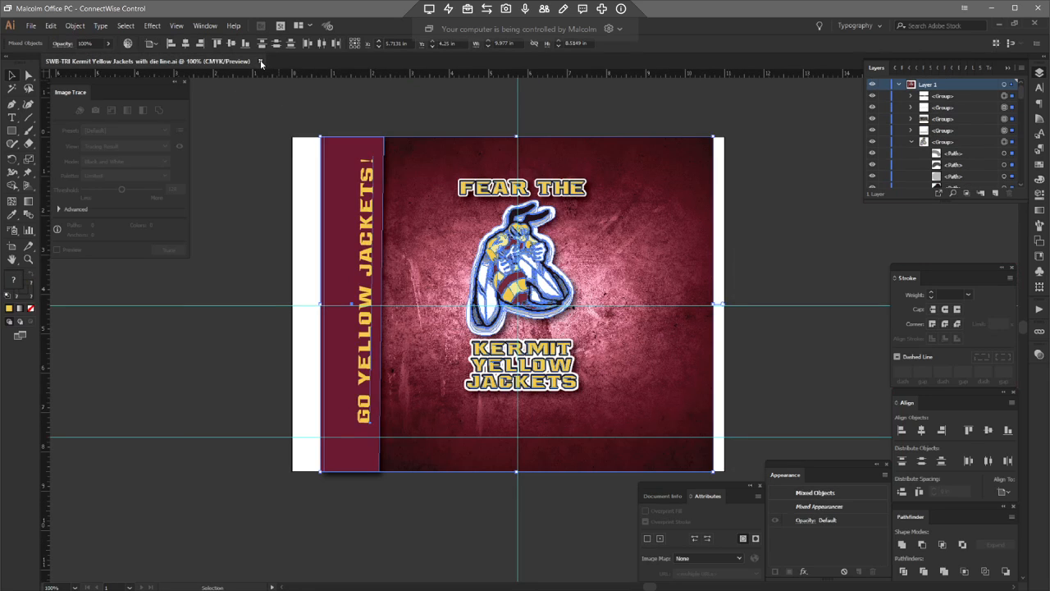
left_click(262, 62)
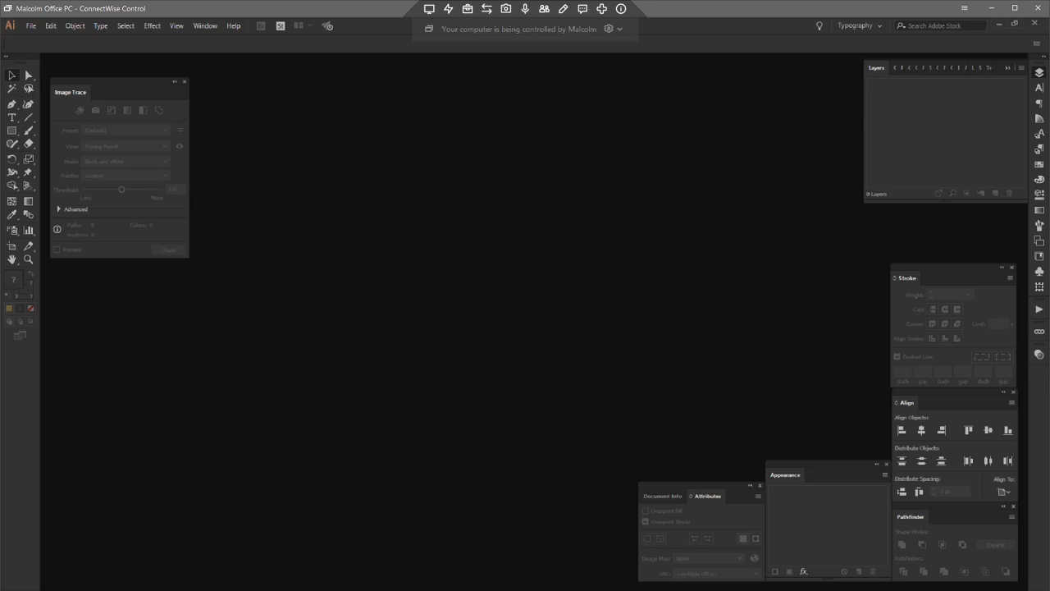
Step: Switch to Outlook and reply to the ADR- KERMIT YELLOW JACKETS email with "These PDF's are ready"
left_click(429, 470)
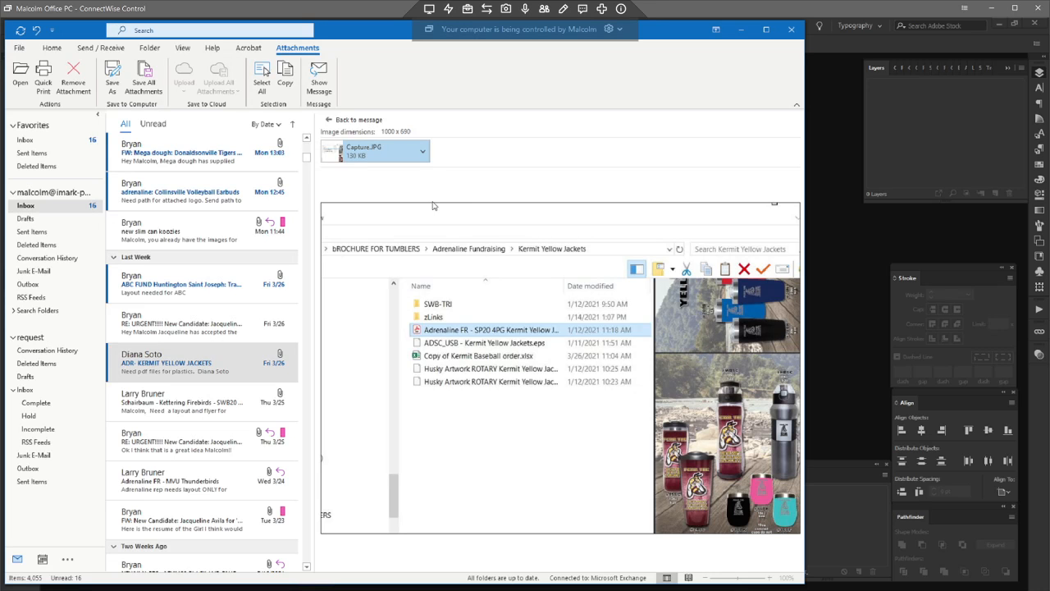
left_click(349, 120)
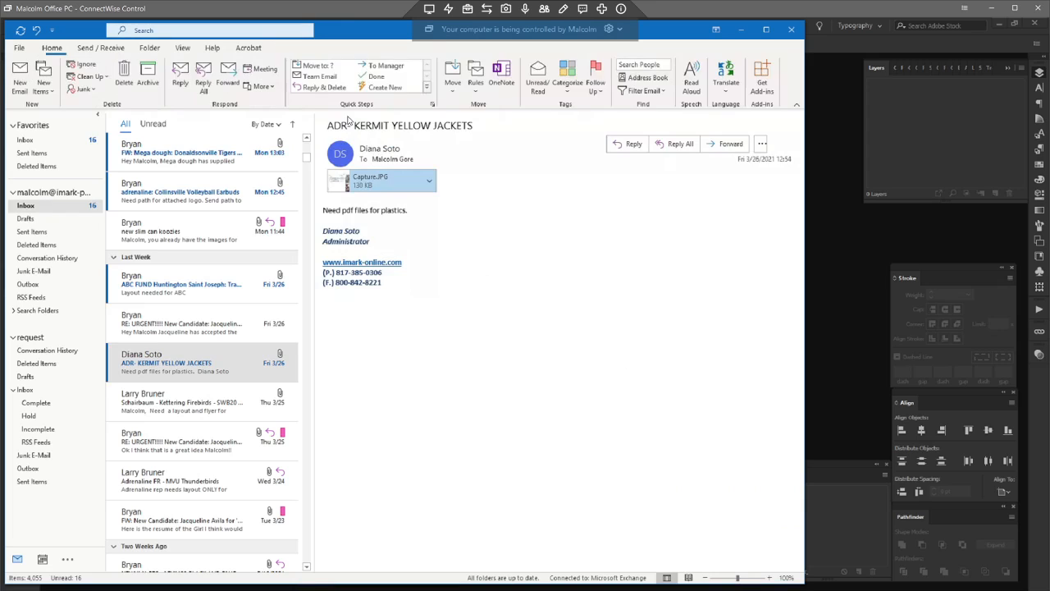
left_click(633, 144)
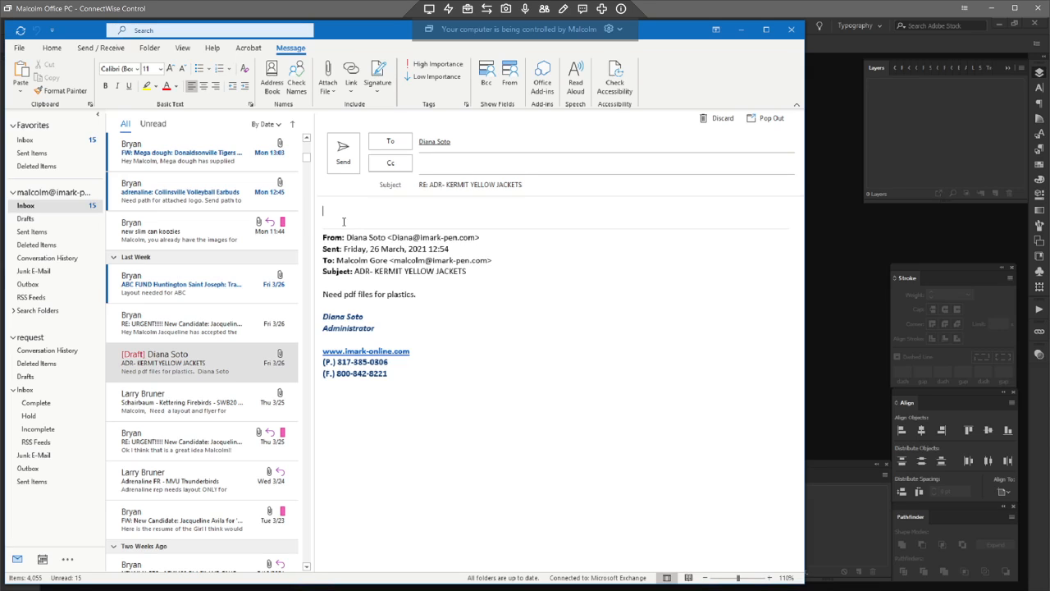
type("These PDF's are ready")
key("Return")
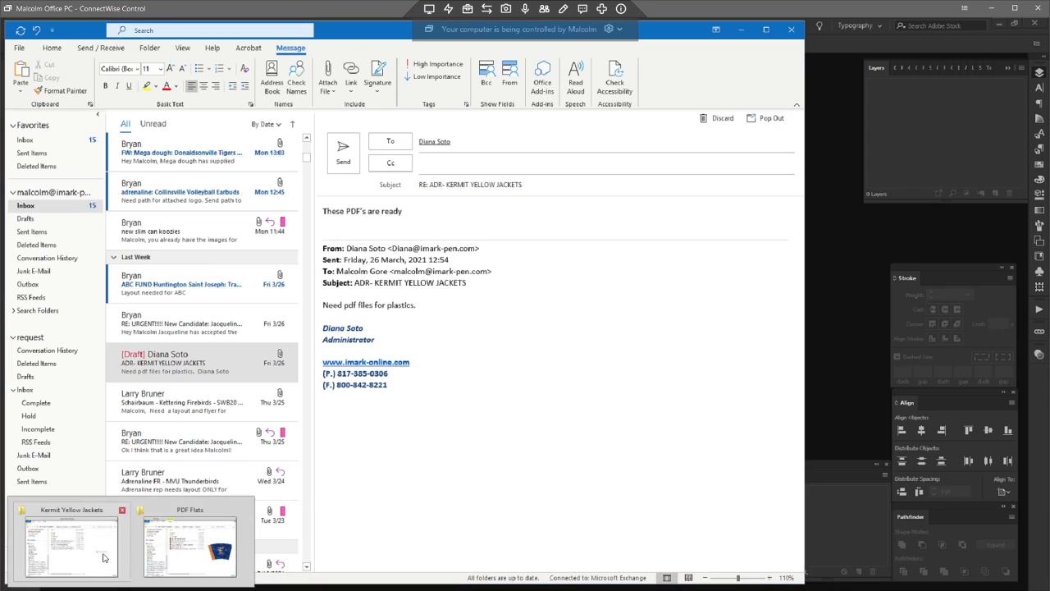
Step: Copy the Kermit Yellow Jackets folder path into the reply and send the email
left_click(104, 558)
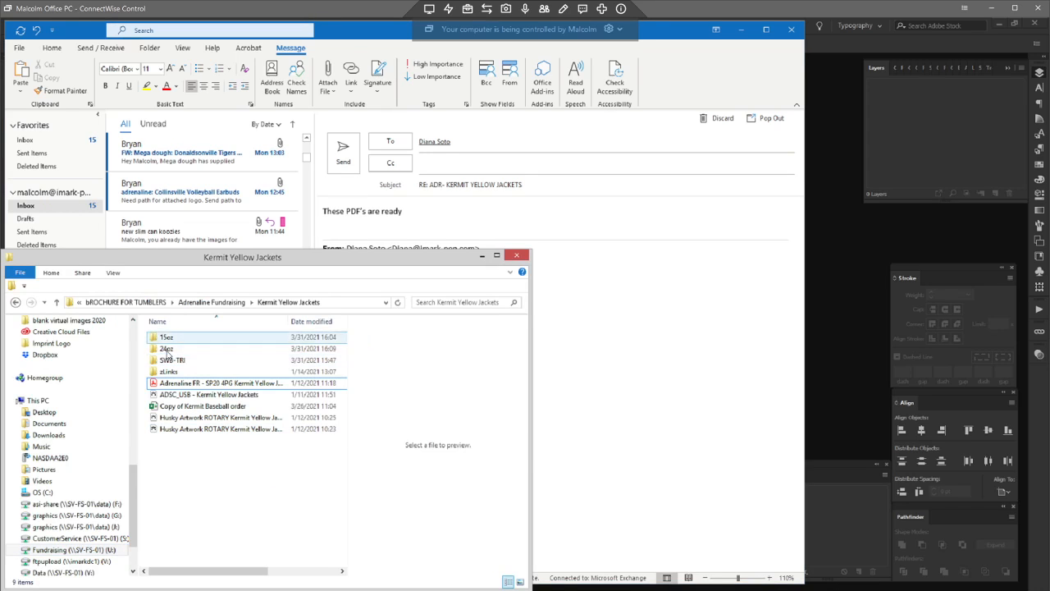
left_click(169, 348)
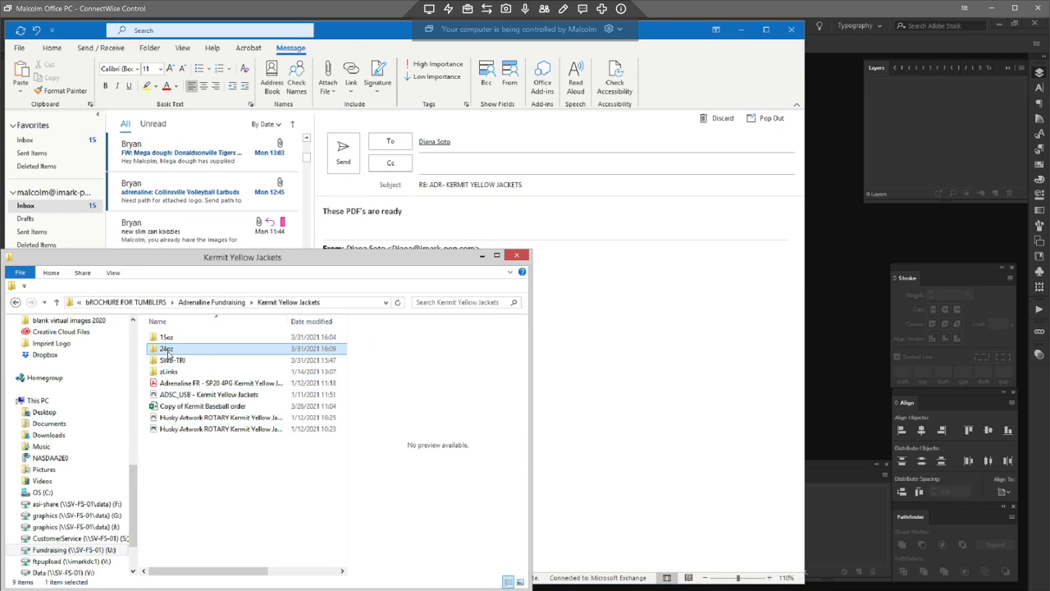
right_click(288, 302)
left_click(336, 321)
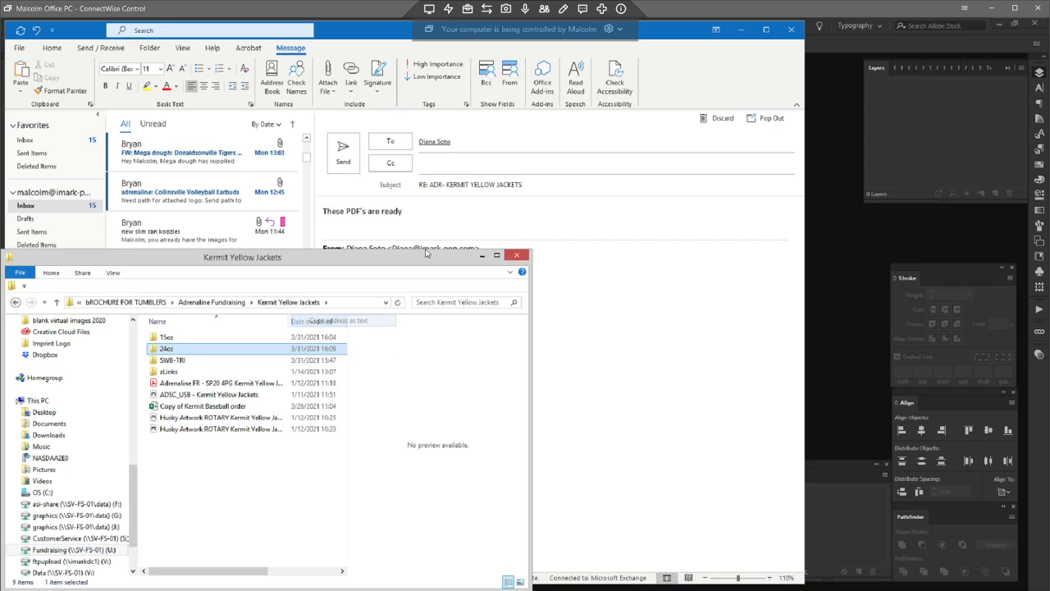
left_click(384, 226)
key("ctrl+v")
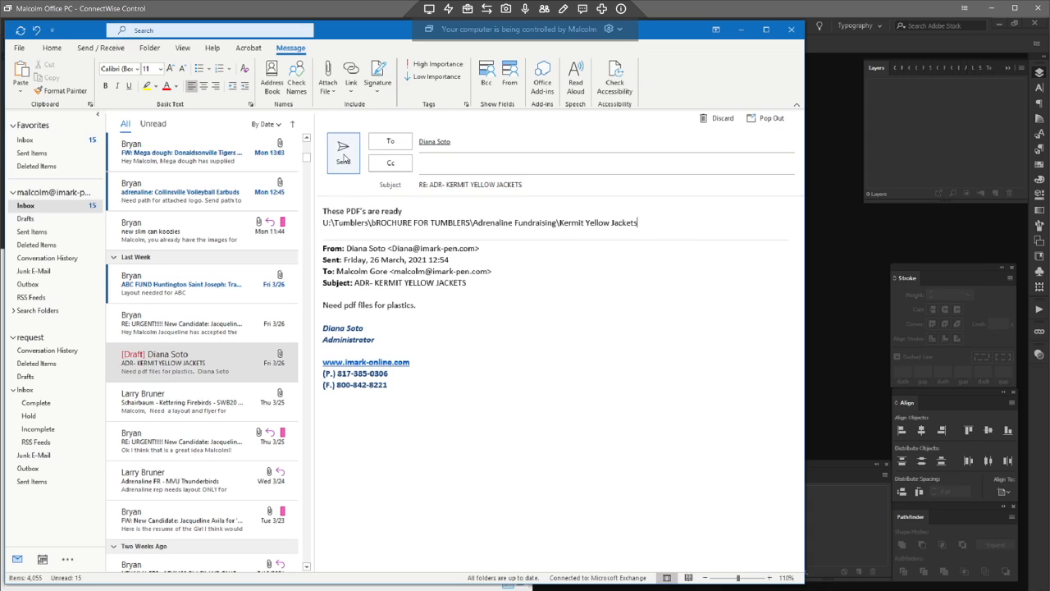
left_click(343, 154)
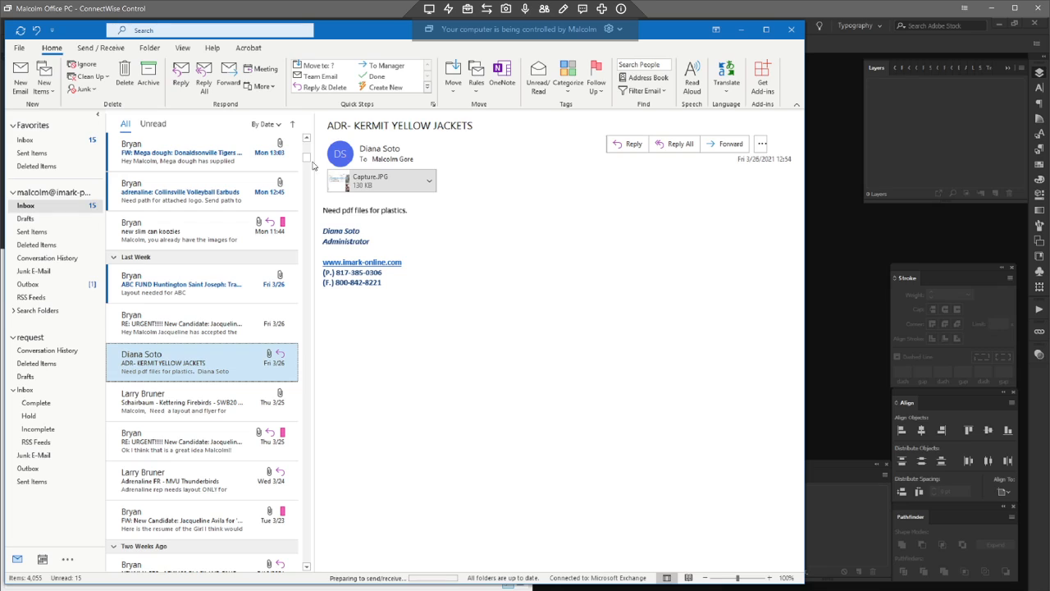